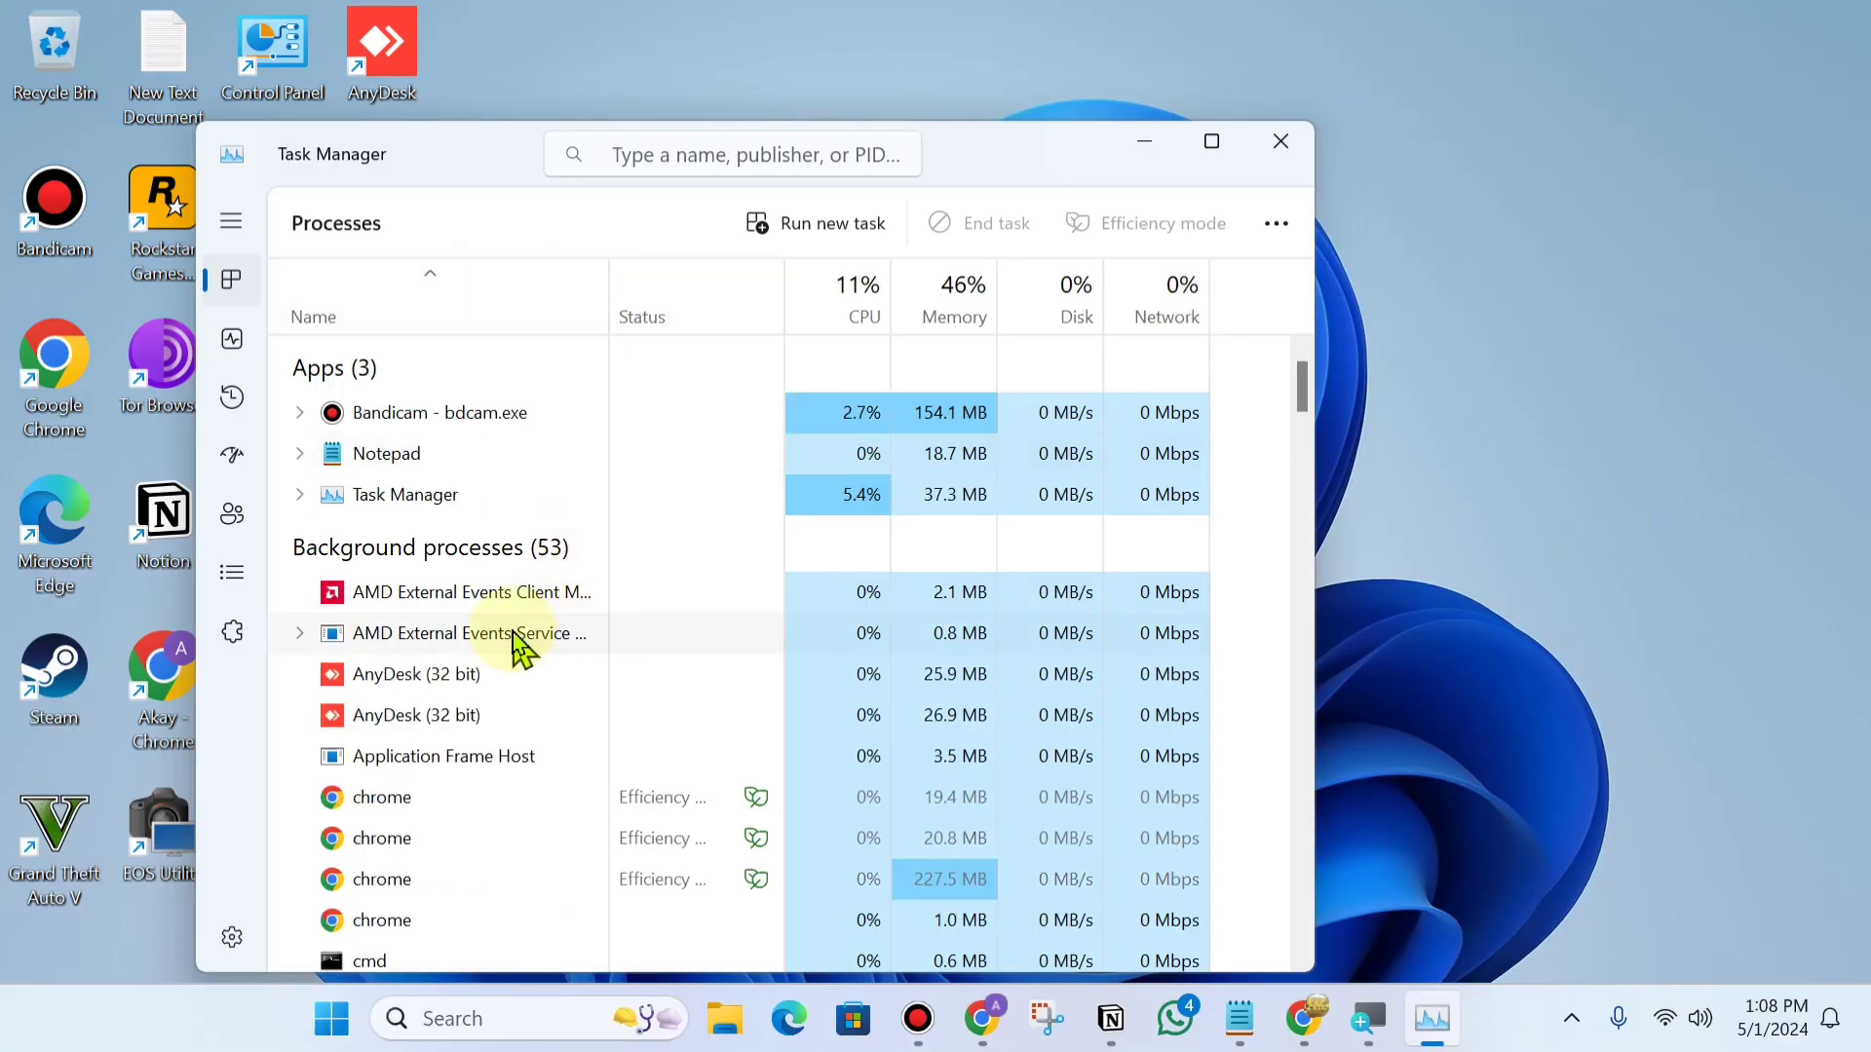
Try to end the McAfee and McAfee Access Protection tasks among the background processes.
{"action": "scroll", "coordinate": [517, 634], "scroll_direction": "down", "scroll_amount": 1}
{"action": "scroll", "coordinate": [534, 643], "scroll_direction": "down", "scroll_amount": 5}
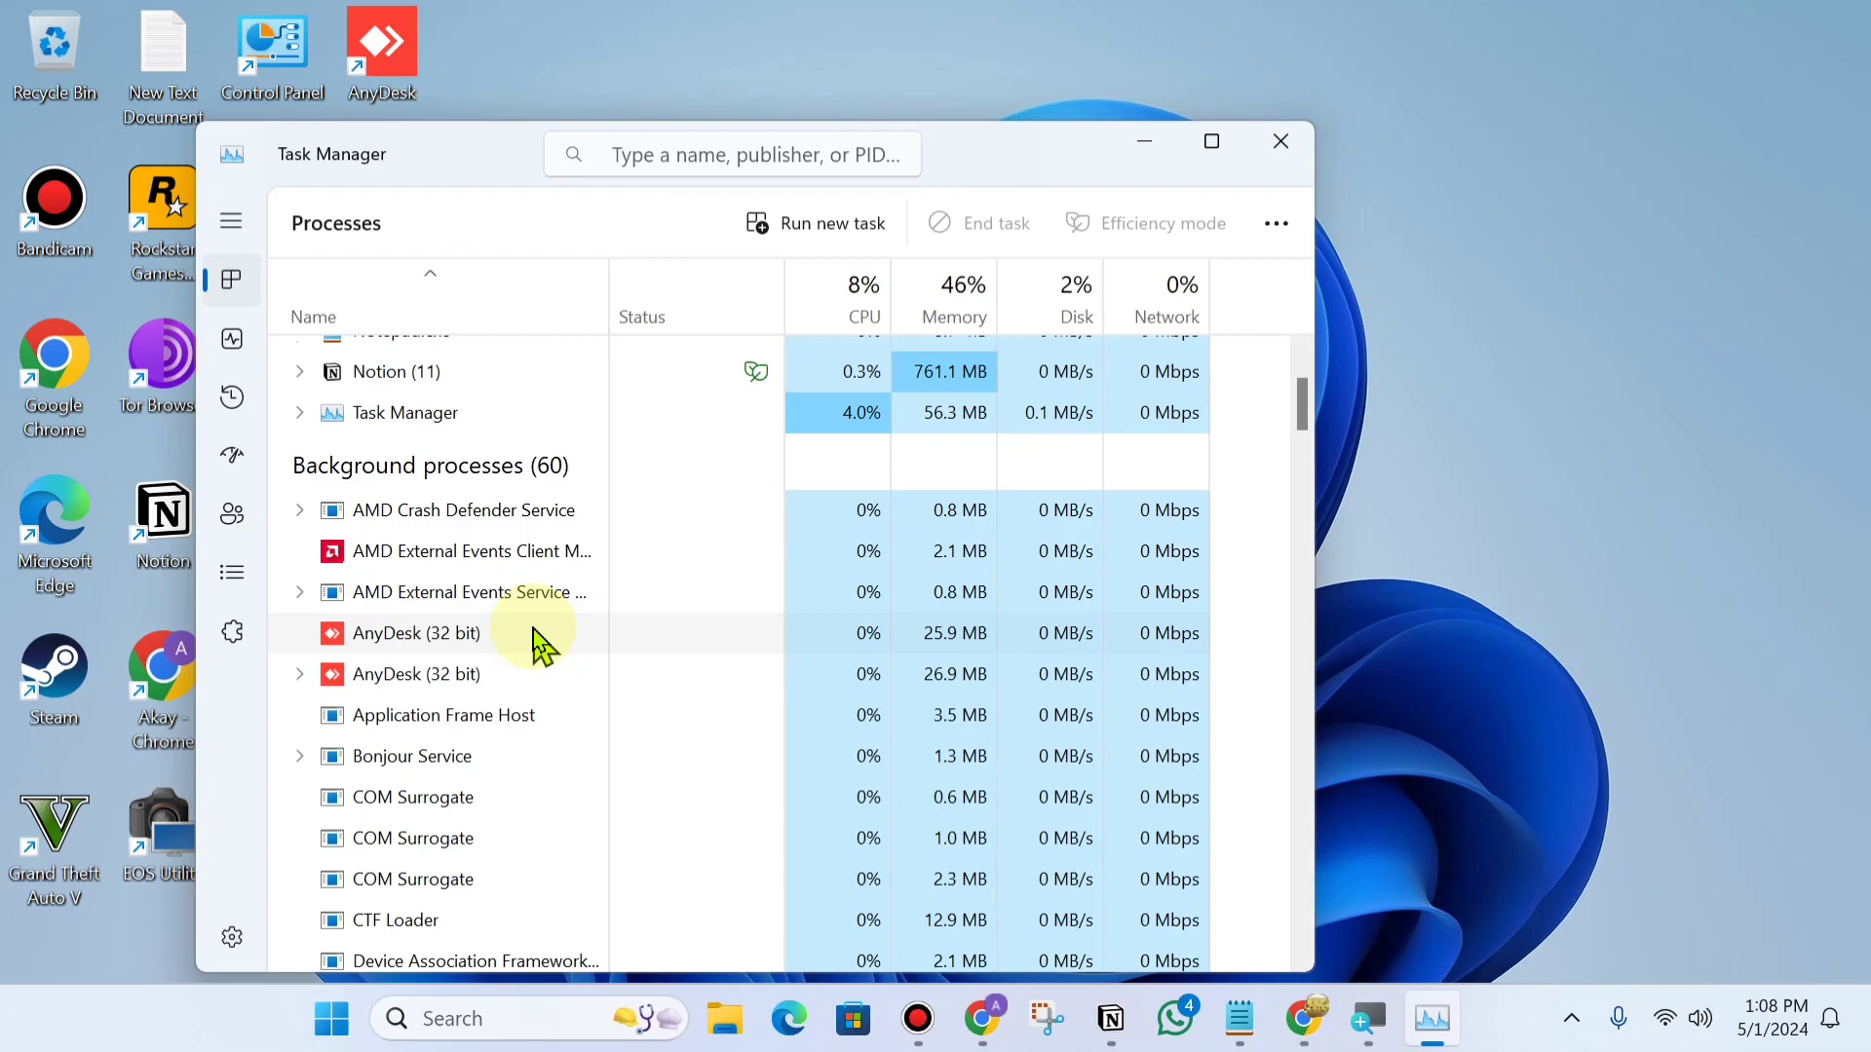
{"action": "scroll", "coordinate": [514, 585], "scroll_direction": "down", "scroll_amount": 3}
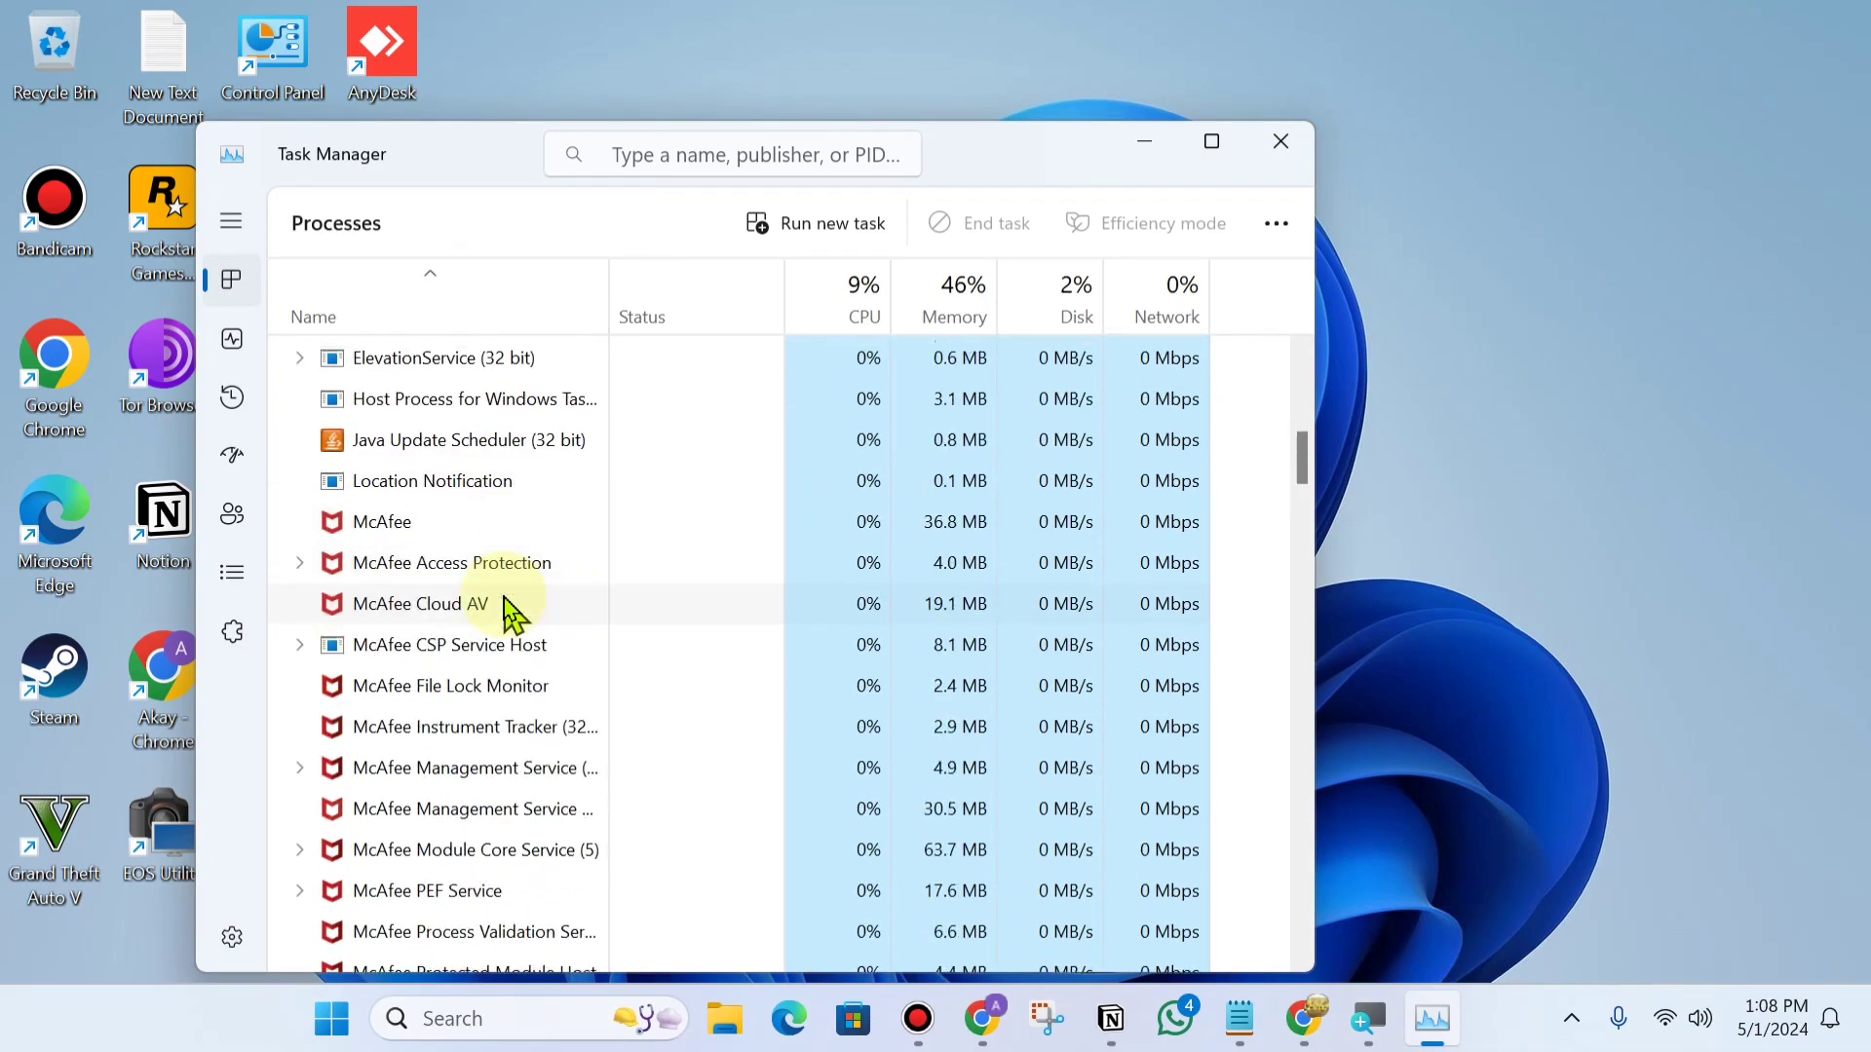
{"action": "scroll", "coordinate": [521, 666], "scroll_direction": "down", "scroll_amount": 1}
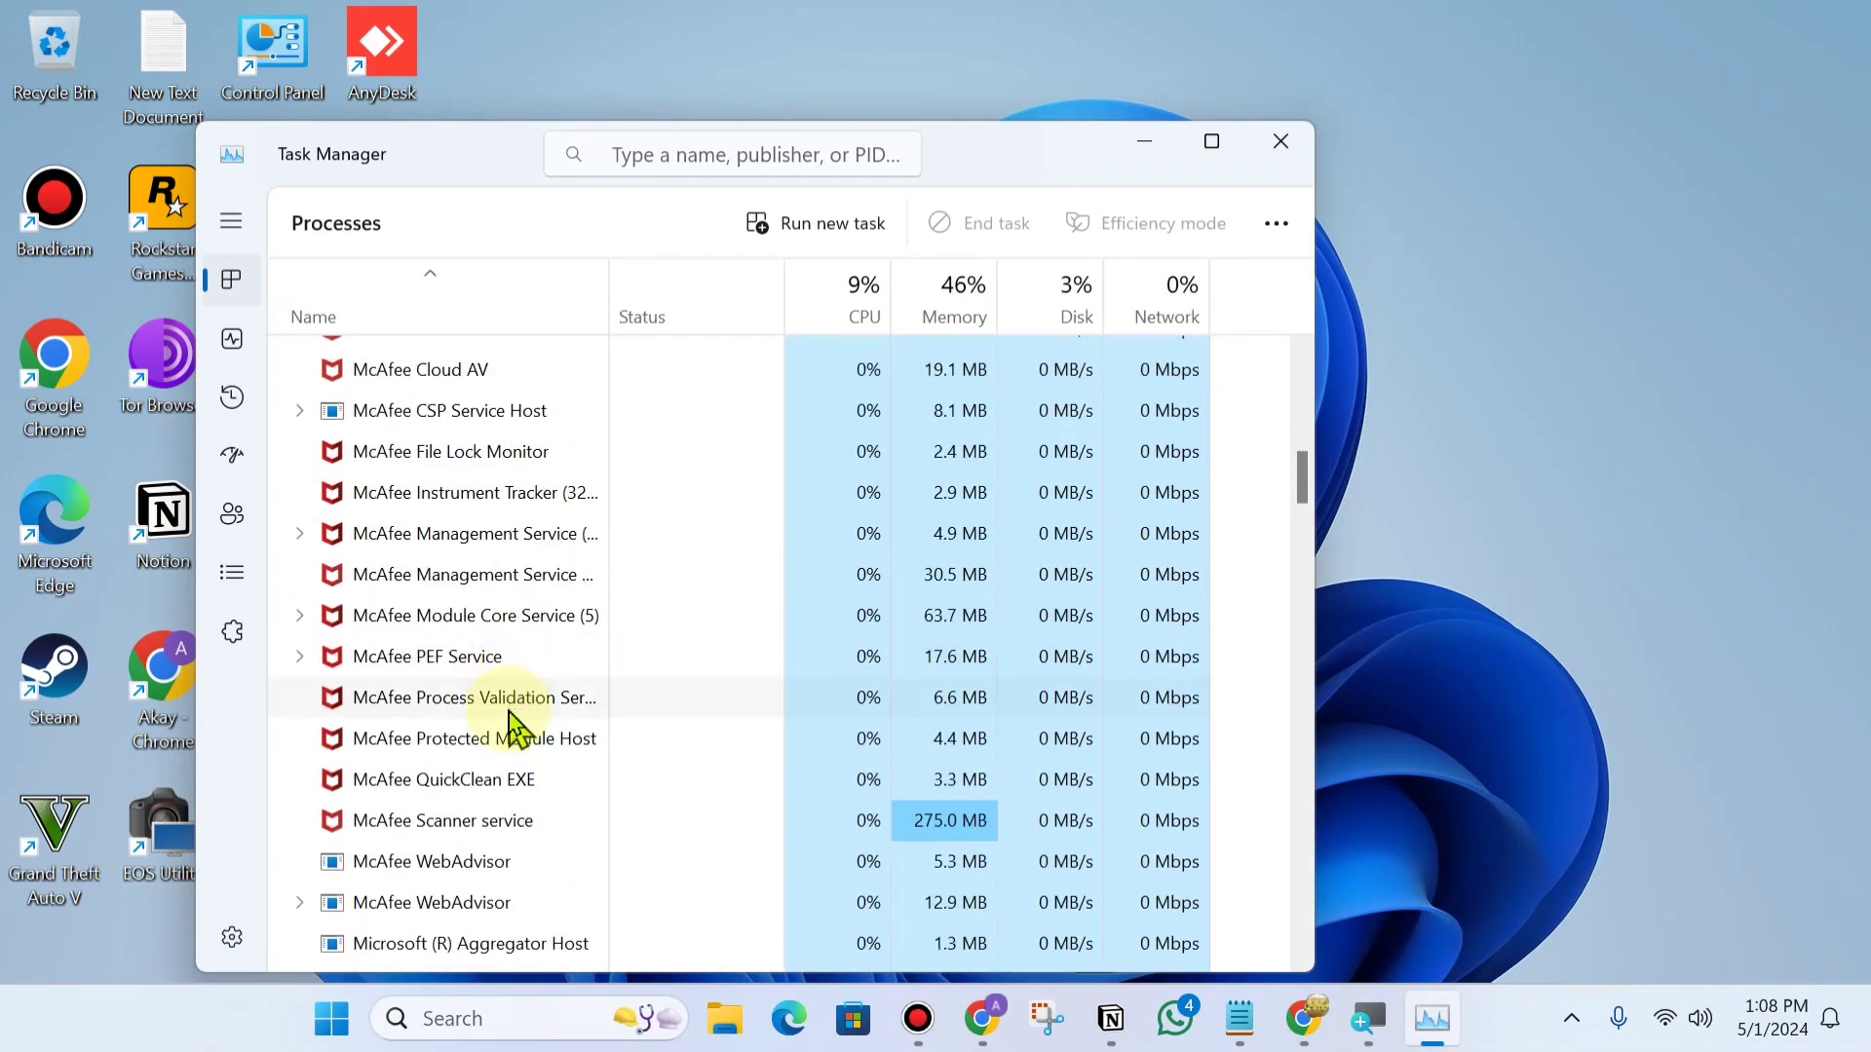
{"action": "scroll", "coordinate": [514, 722], "scroll_direction": "up", "scroll_amount": 2}
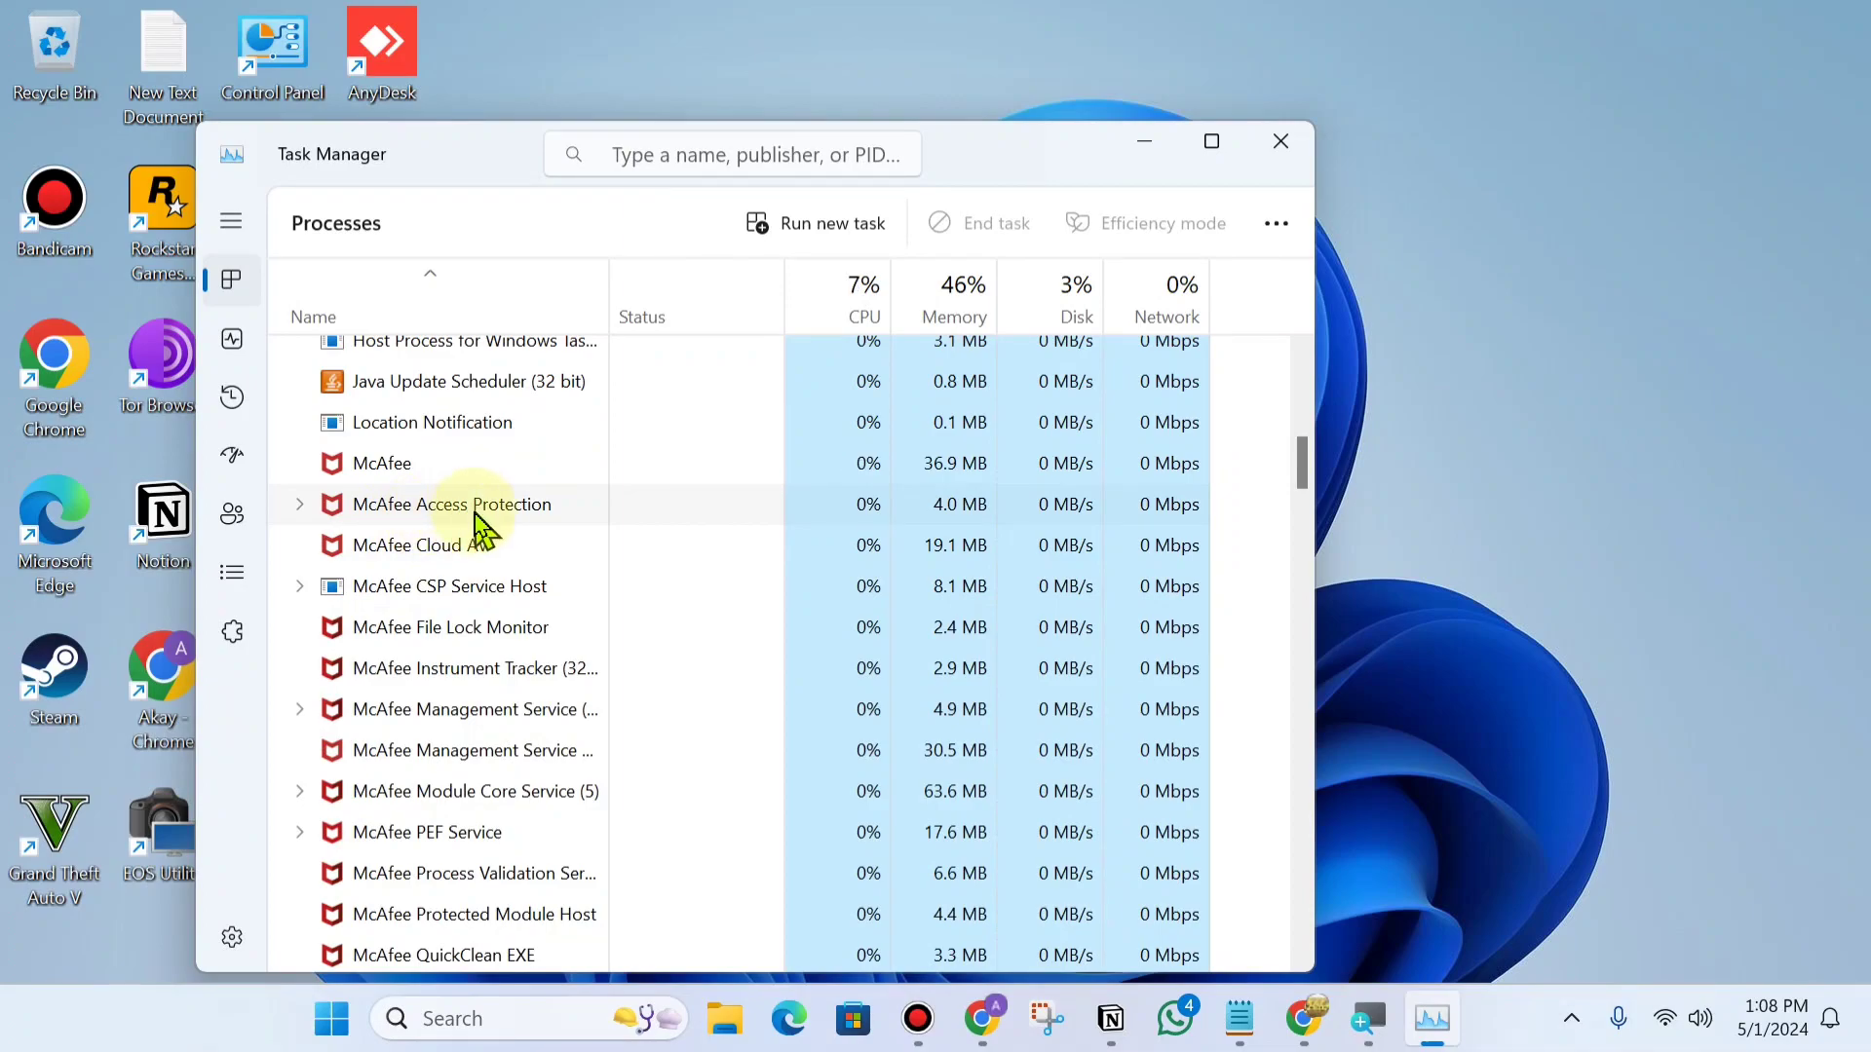
{"action": "scroll", "coordinate": [484, 530], "scroll_direction": "up", "scroll_amount": 1}
{"action": "right_click", "coordinate": [416, 501]}
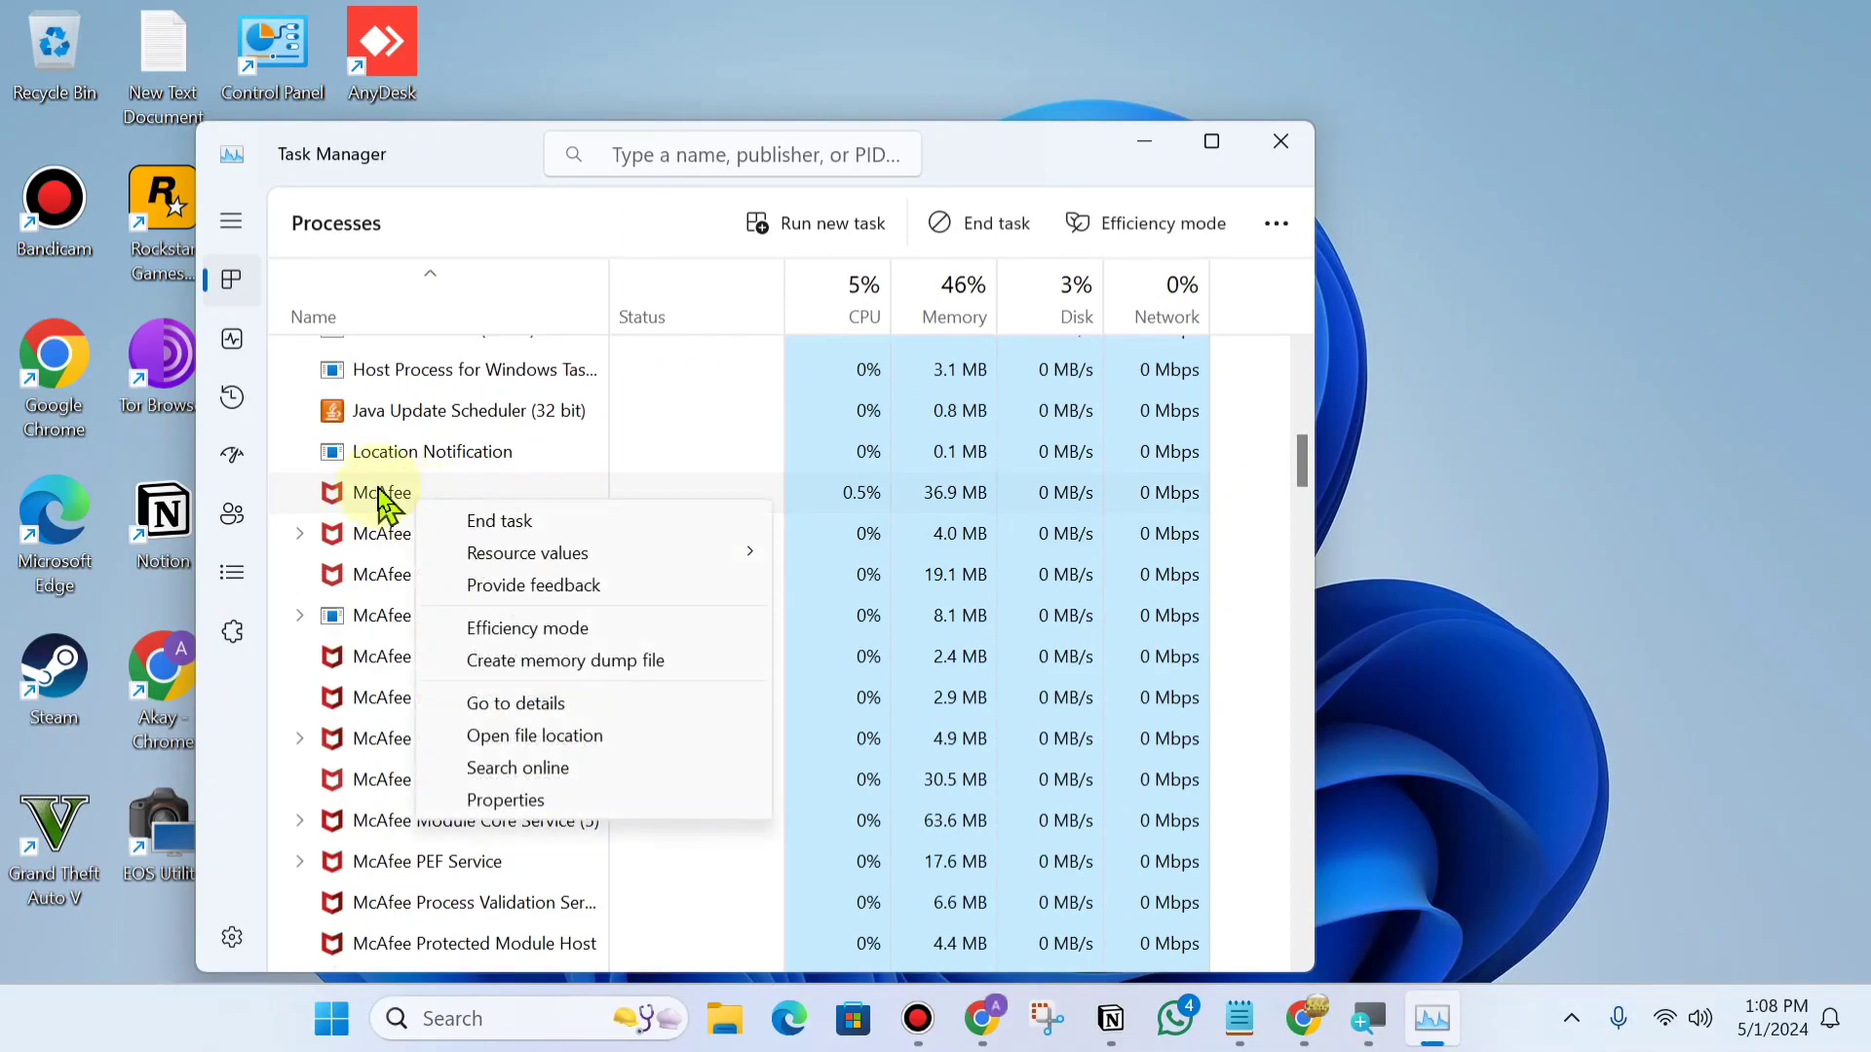
{"action": "left_click", "coordinate": [490, 524]}
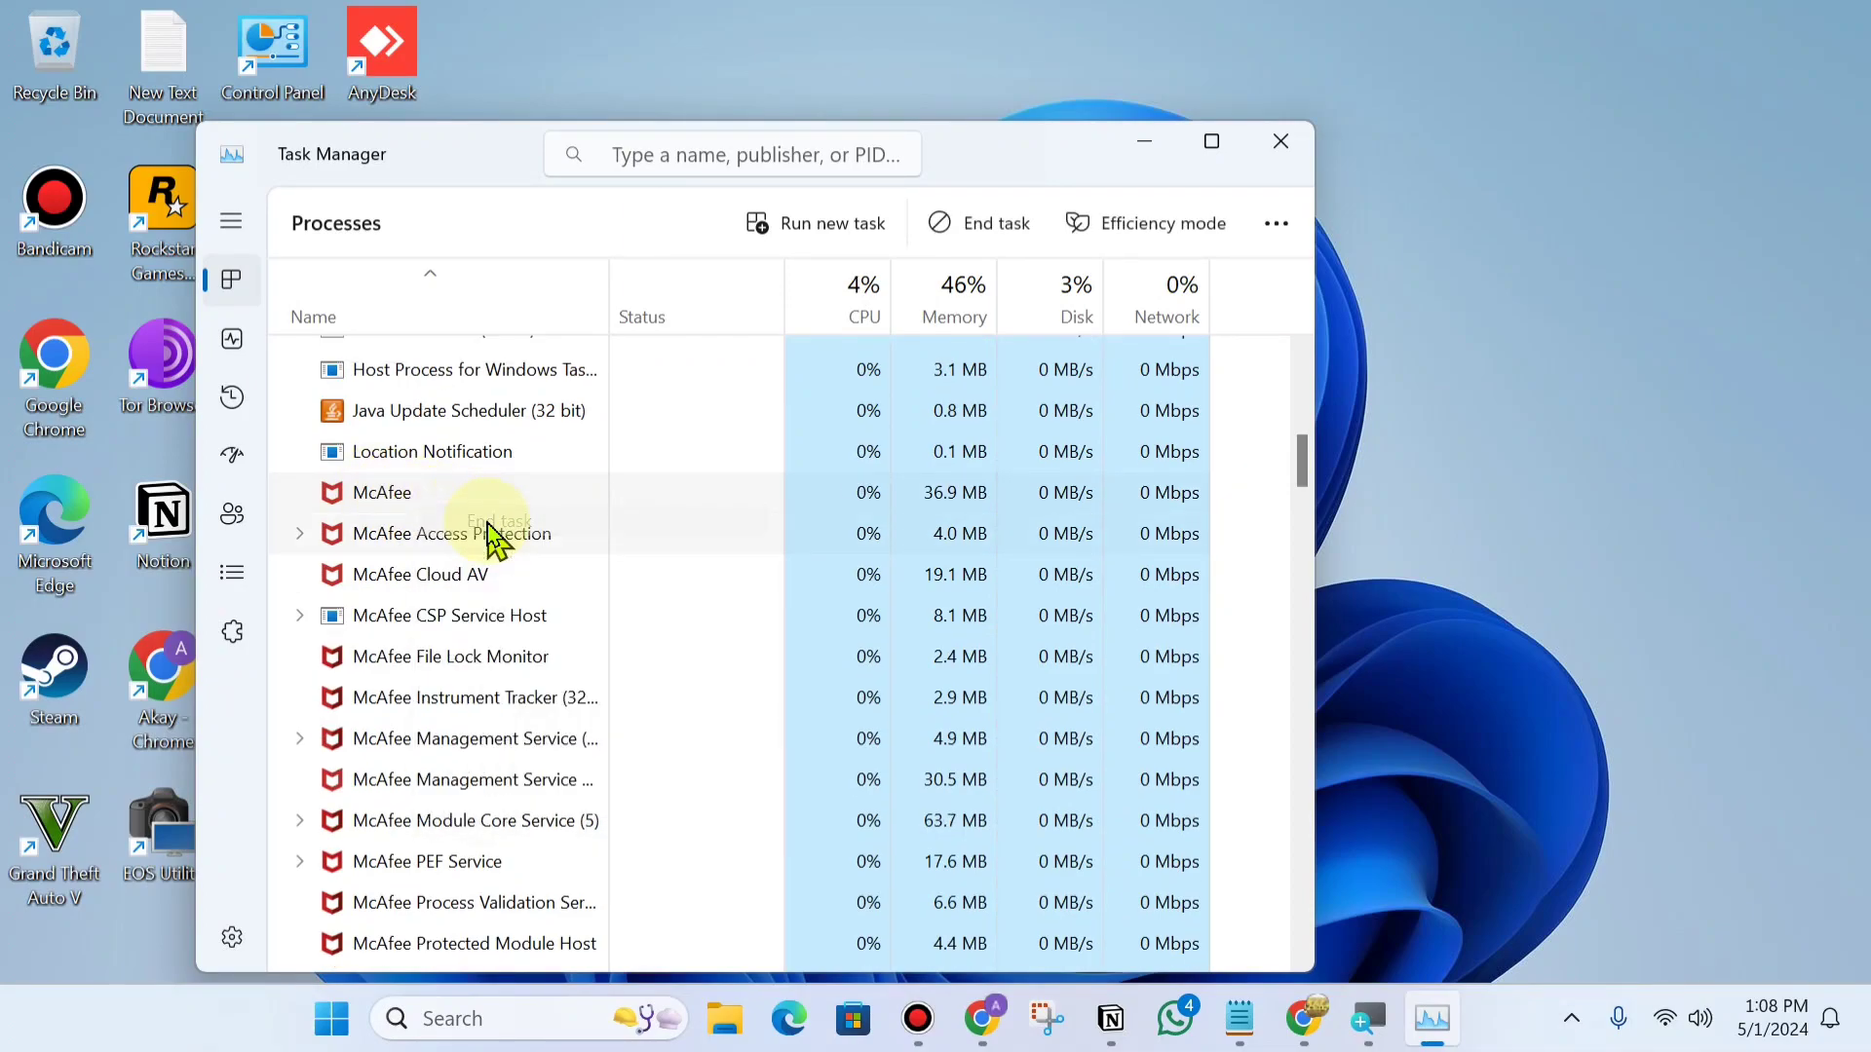
{"action": "right_click", "coordinate": [432, 535]}
{"action": "left_click", "coordinate": [507, 588]}
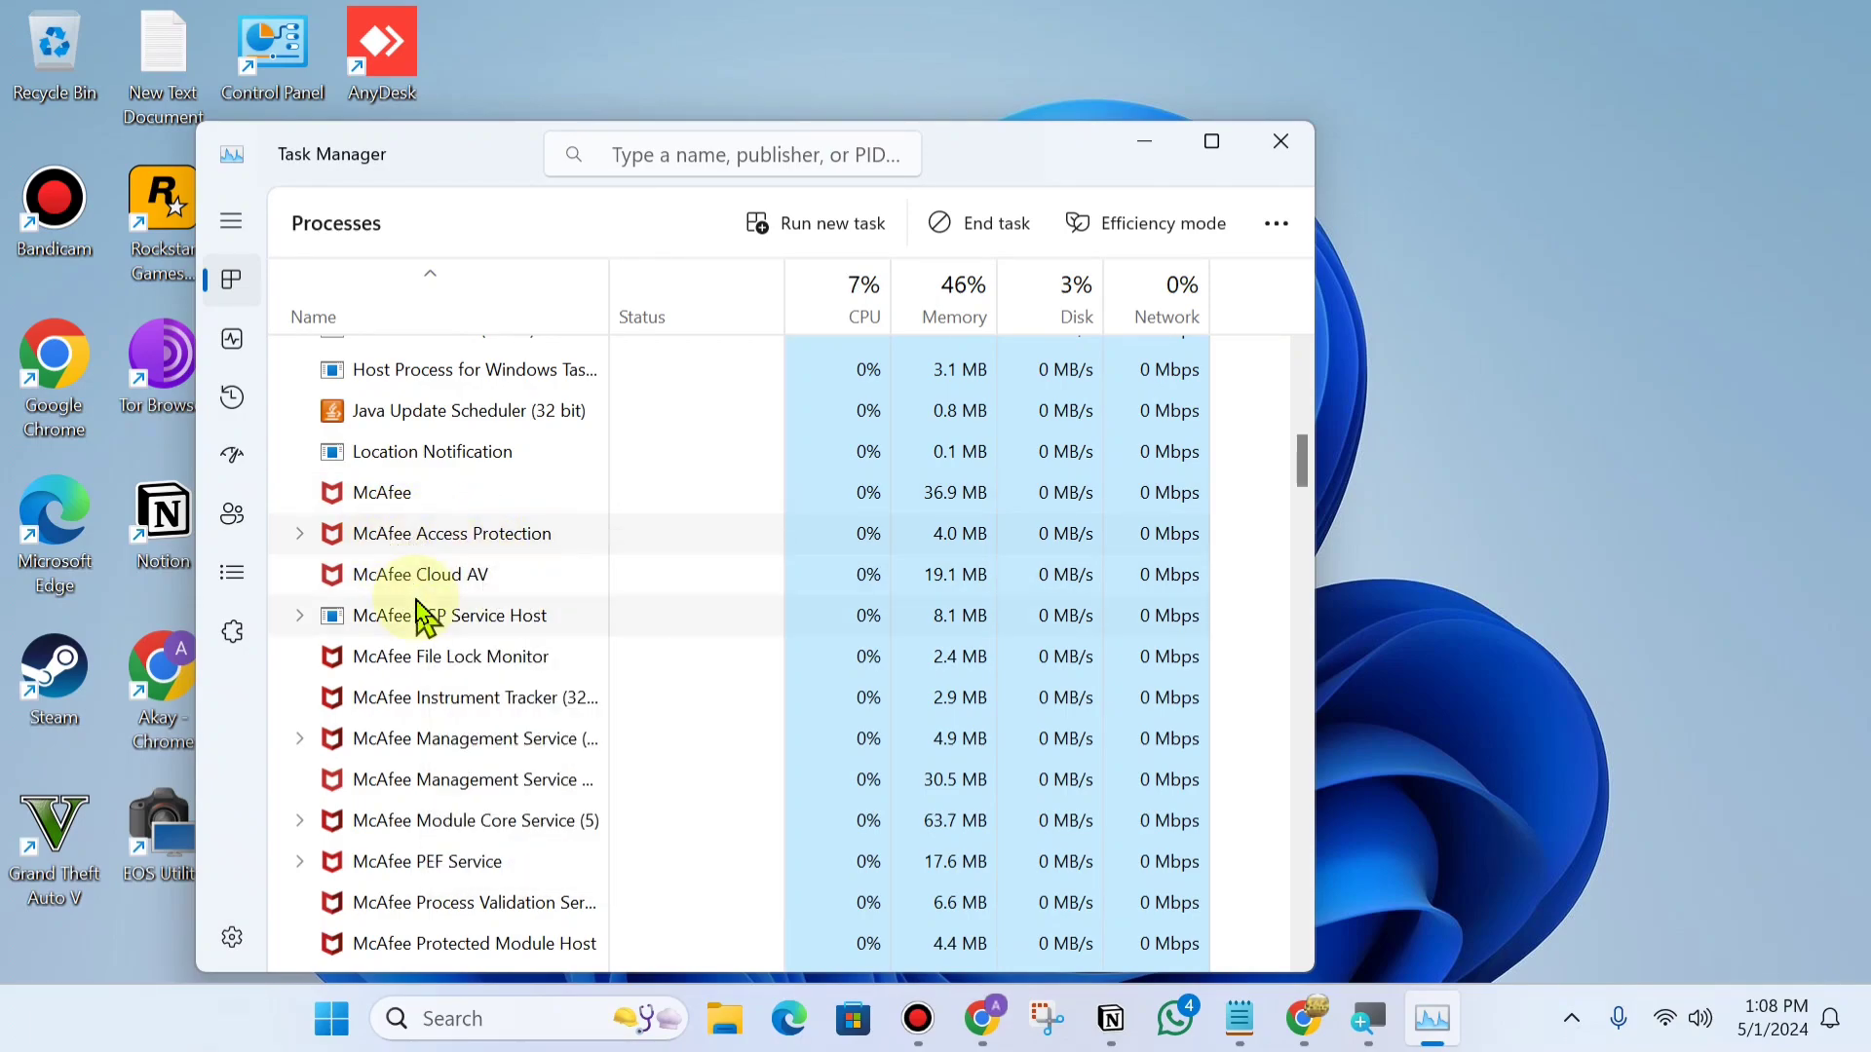
{"action": "right_click", "coordinate": [417, 657]}
{"action": "left_click", "coordinate": [432, 654]}
{"action": "scroll", "coordinate": [439, 656], "scroll_direction": "down", "scroll_amount": 1}
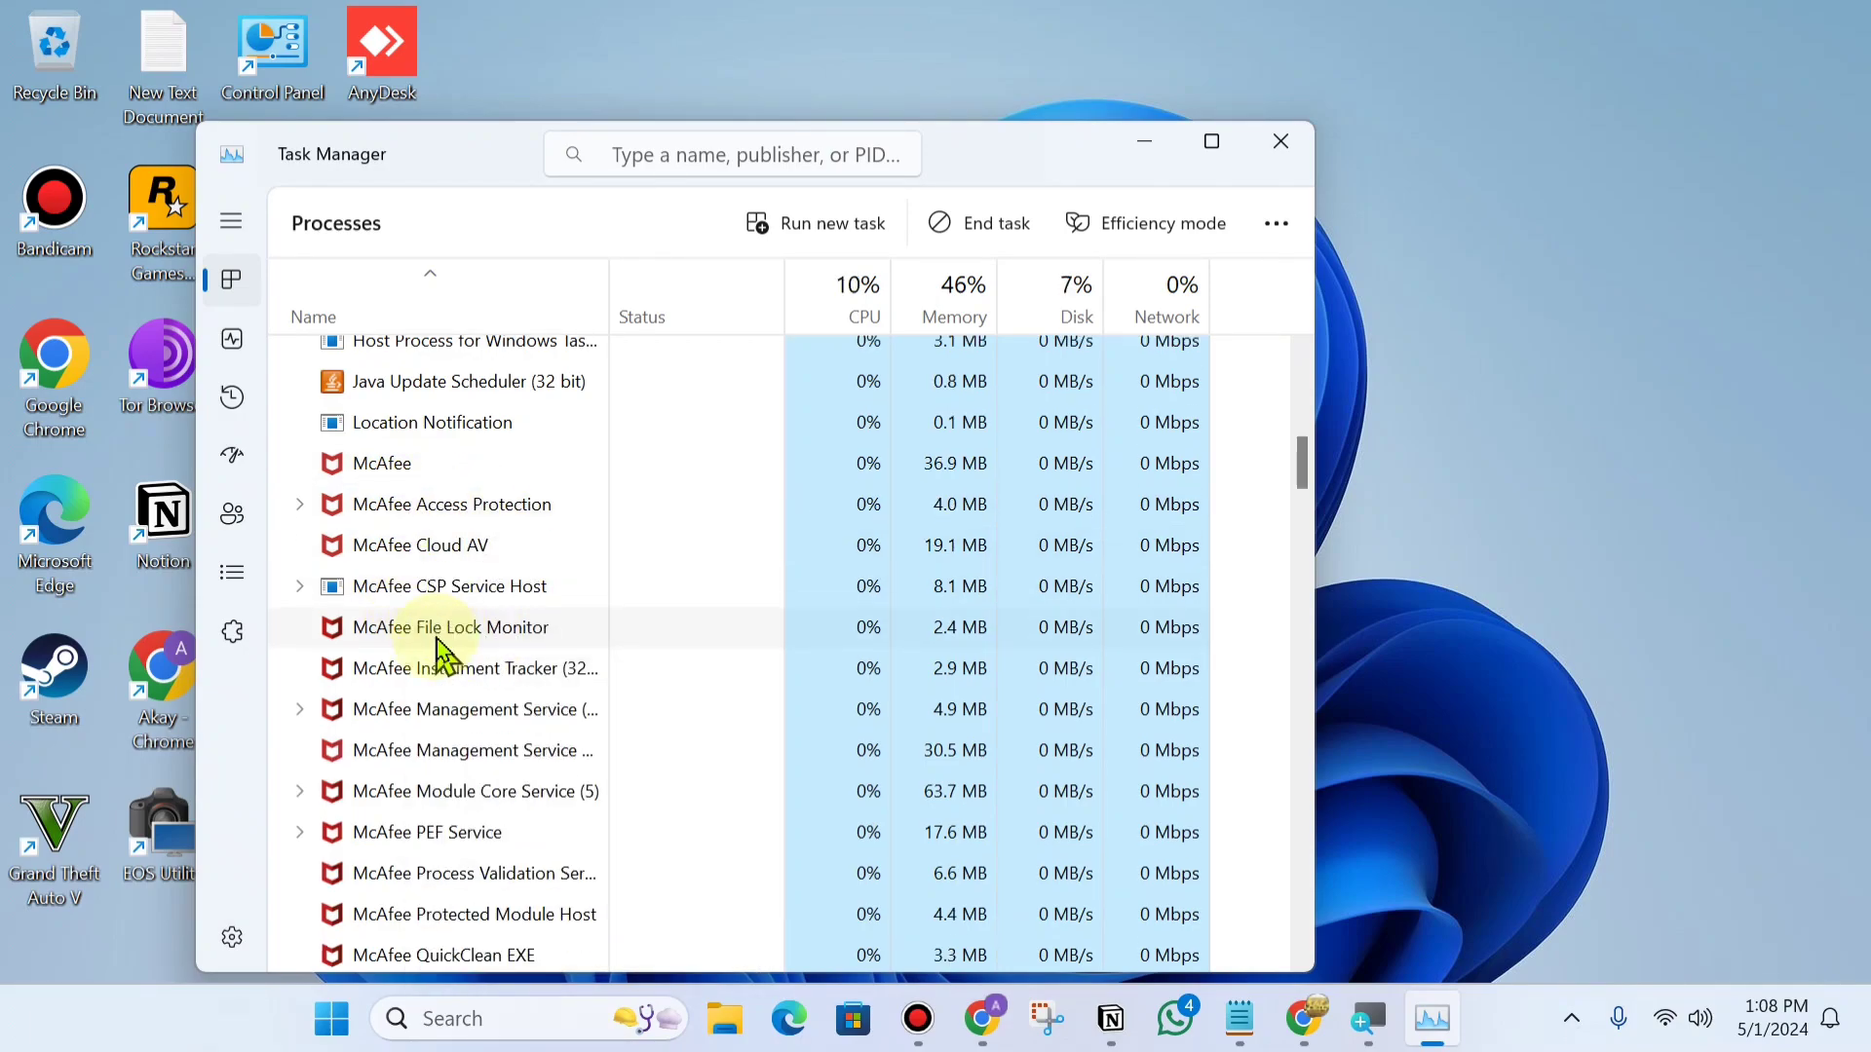
{"action": "right_click", "coordinate": [444, 668]}
{"action": "left_click", "coordinate": [444, 682]}
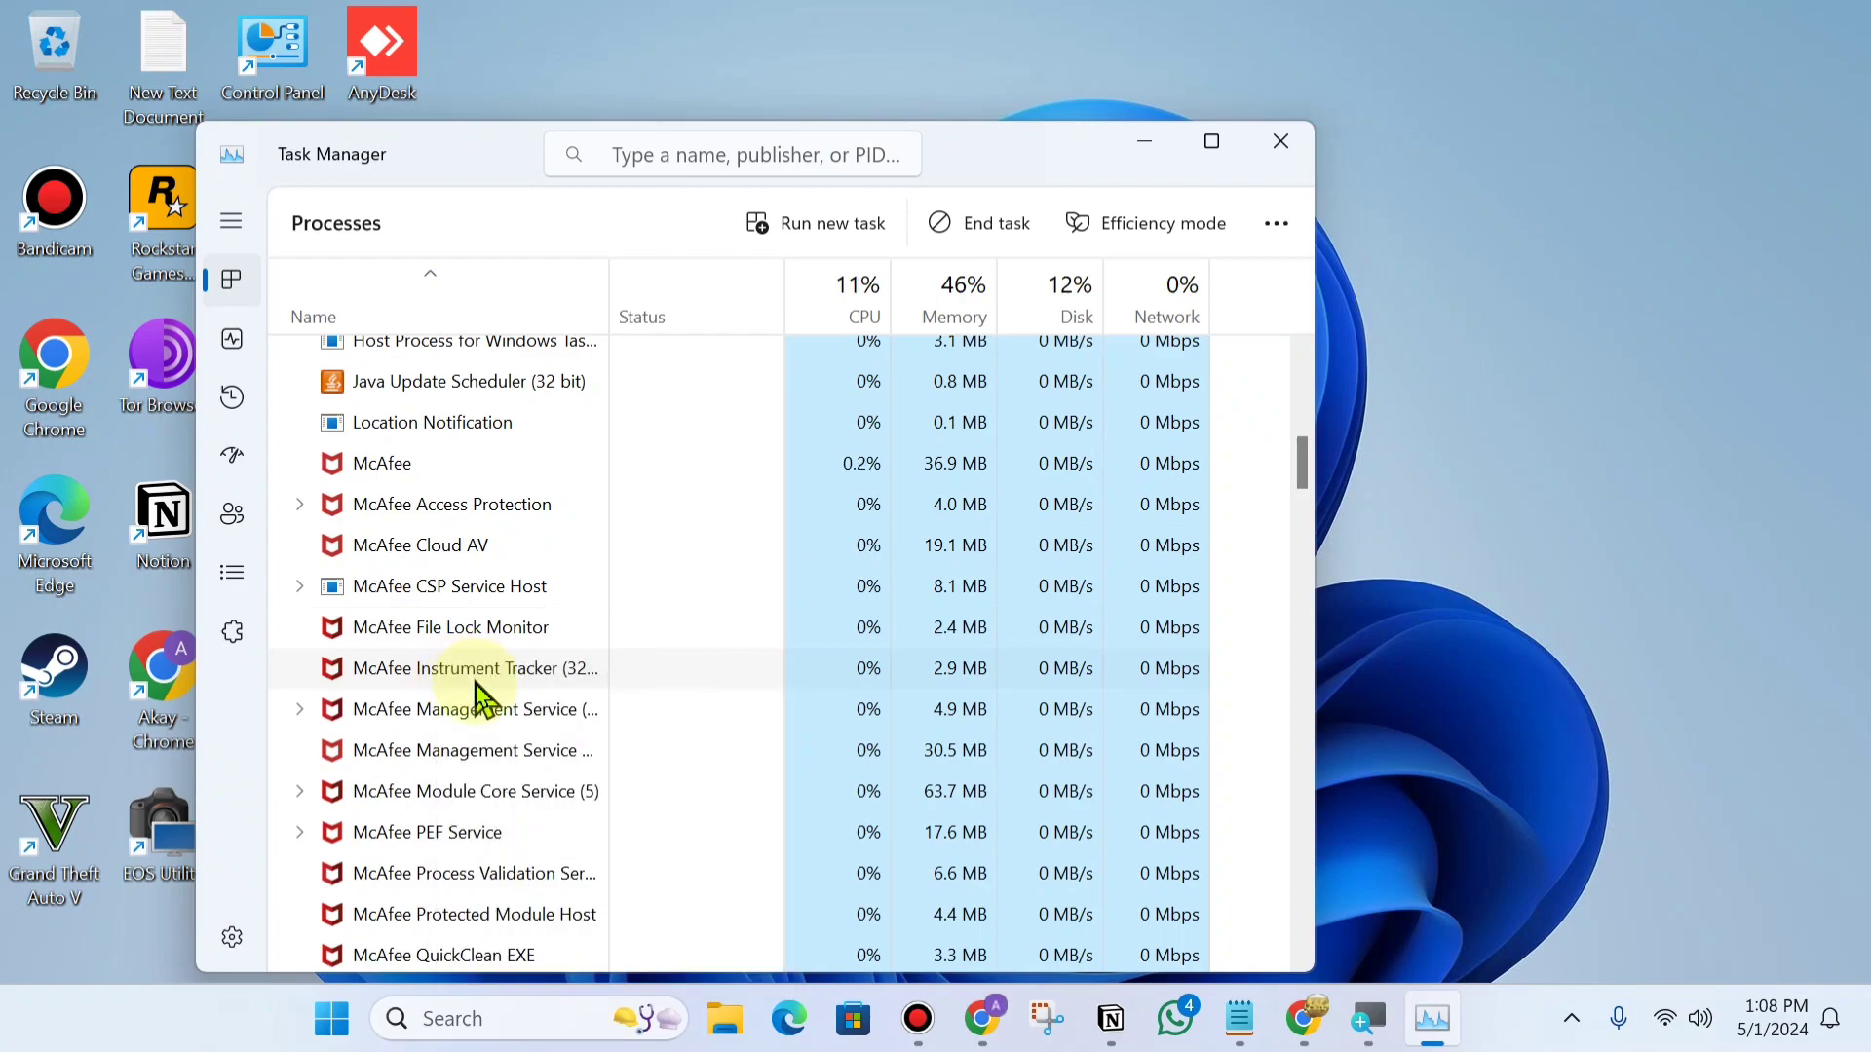
Try to end the McAfee Process Validation Service task, and close Task Manager.
{"action": "scroll", "coordinate": [472, 716], "scroll_direction": "down", "scroll_amount": 3}
{"action": "right_click", "coordinate": [433, 756]}
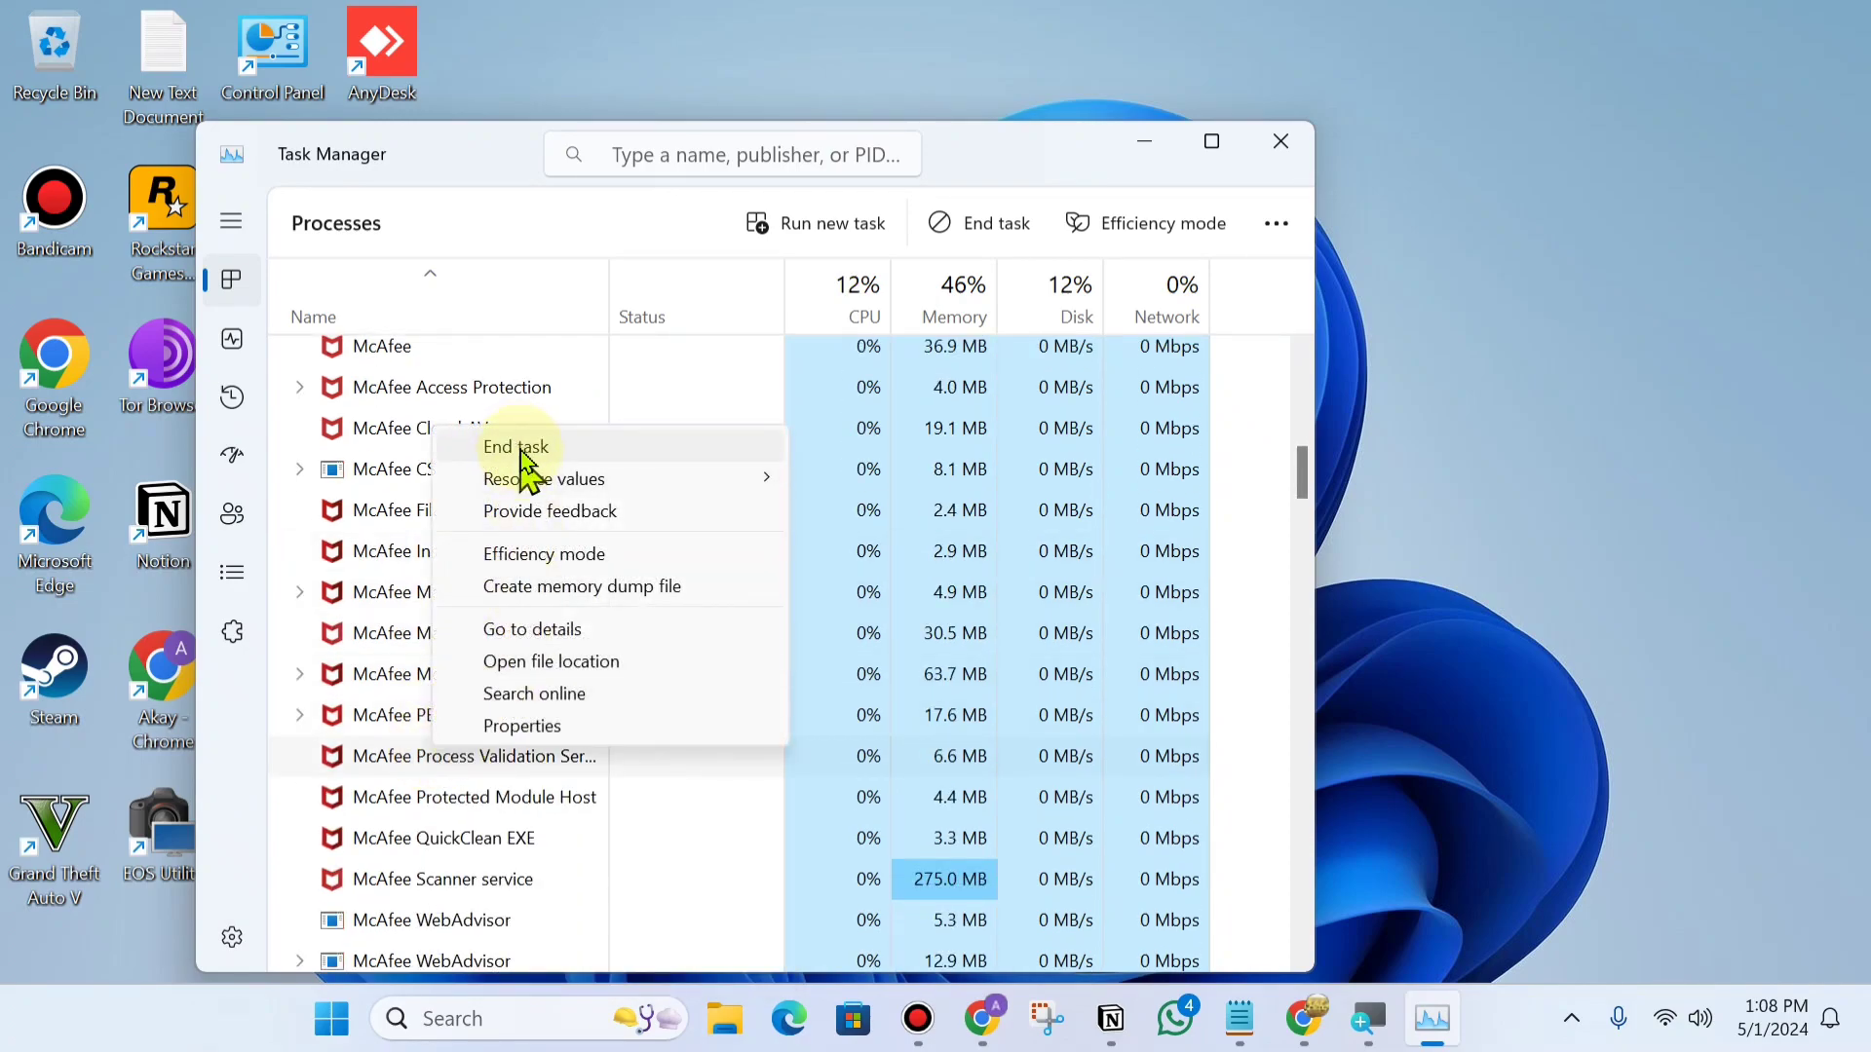
{"action": "left_click", "coordinate": [523, 452]}
{"action": "left_click", "coordinate": [940, 647]}
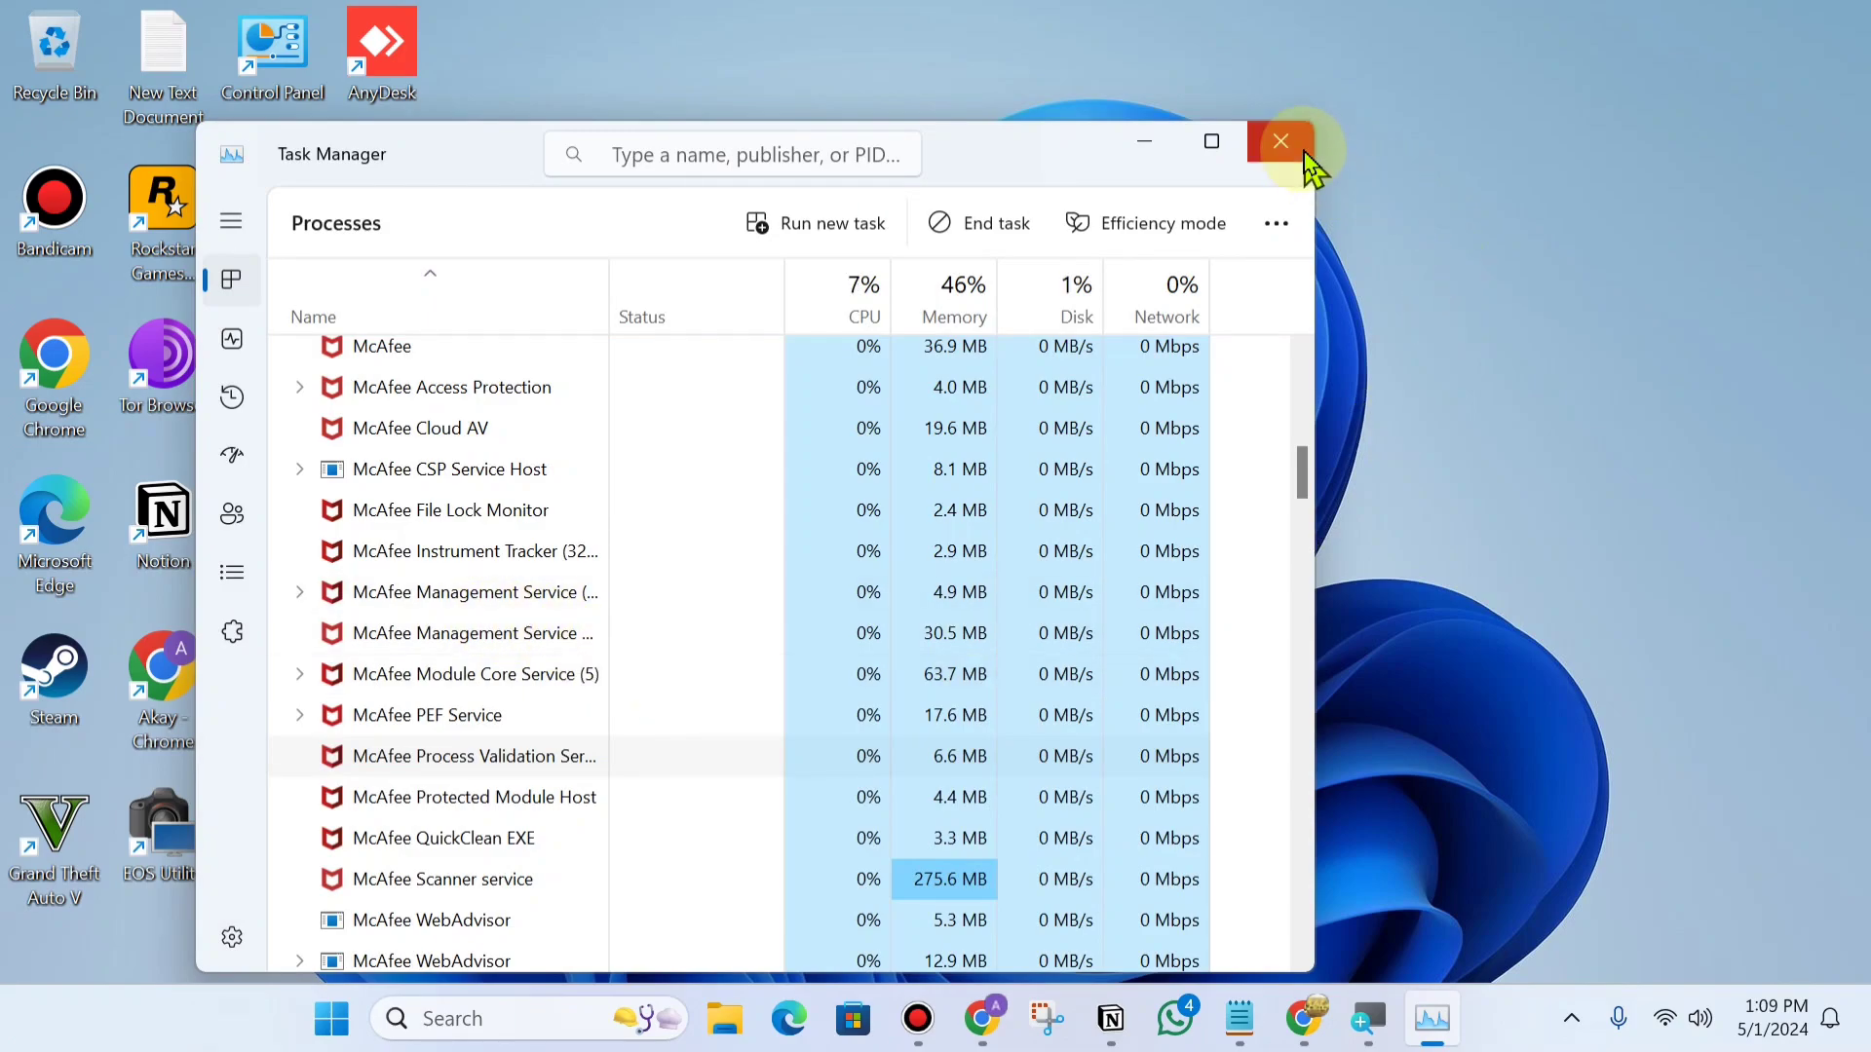
{"action": "left_click", "coordinate": [1280, 142]}
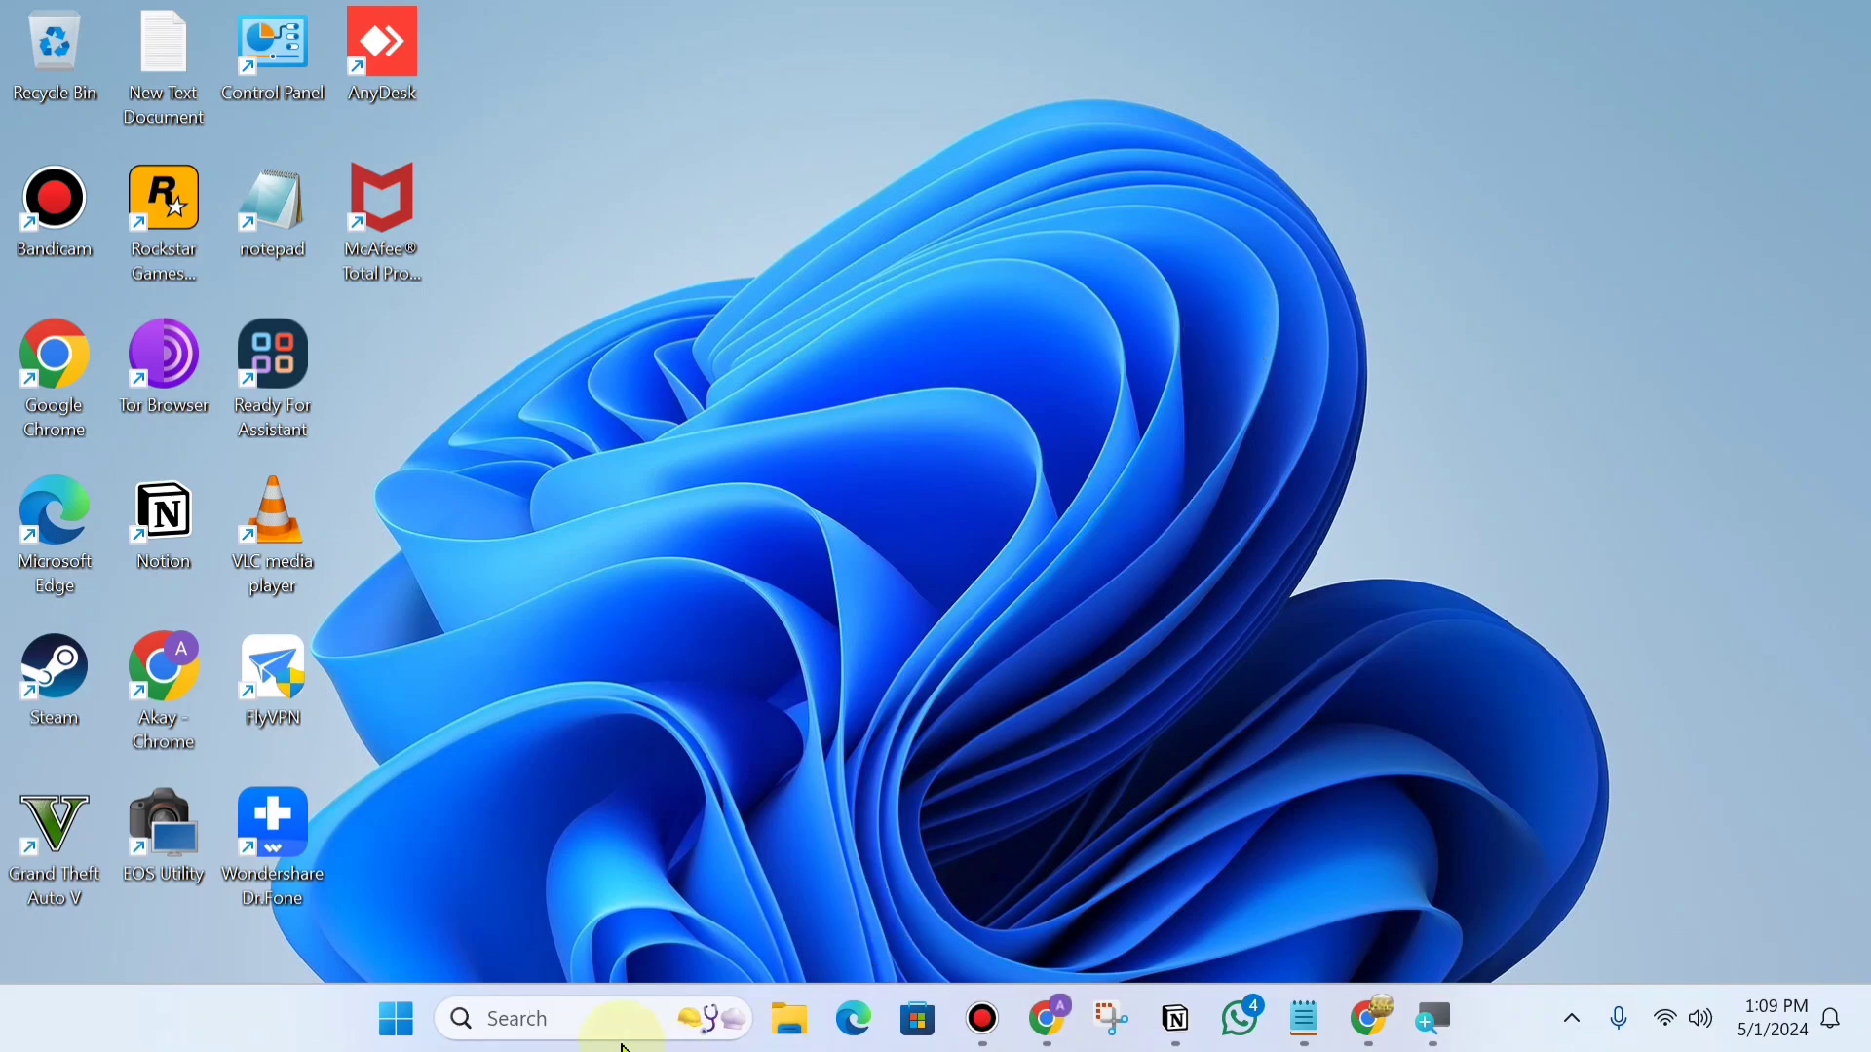
Open the system notification settings in Windows Settings and turn off notifications from apps and other senders.
{"action": "left_click", "coordinate": [399, 1020]}
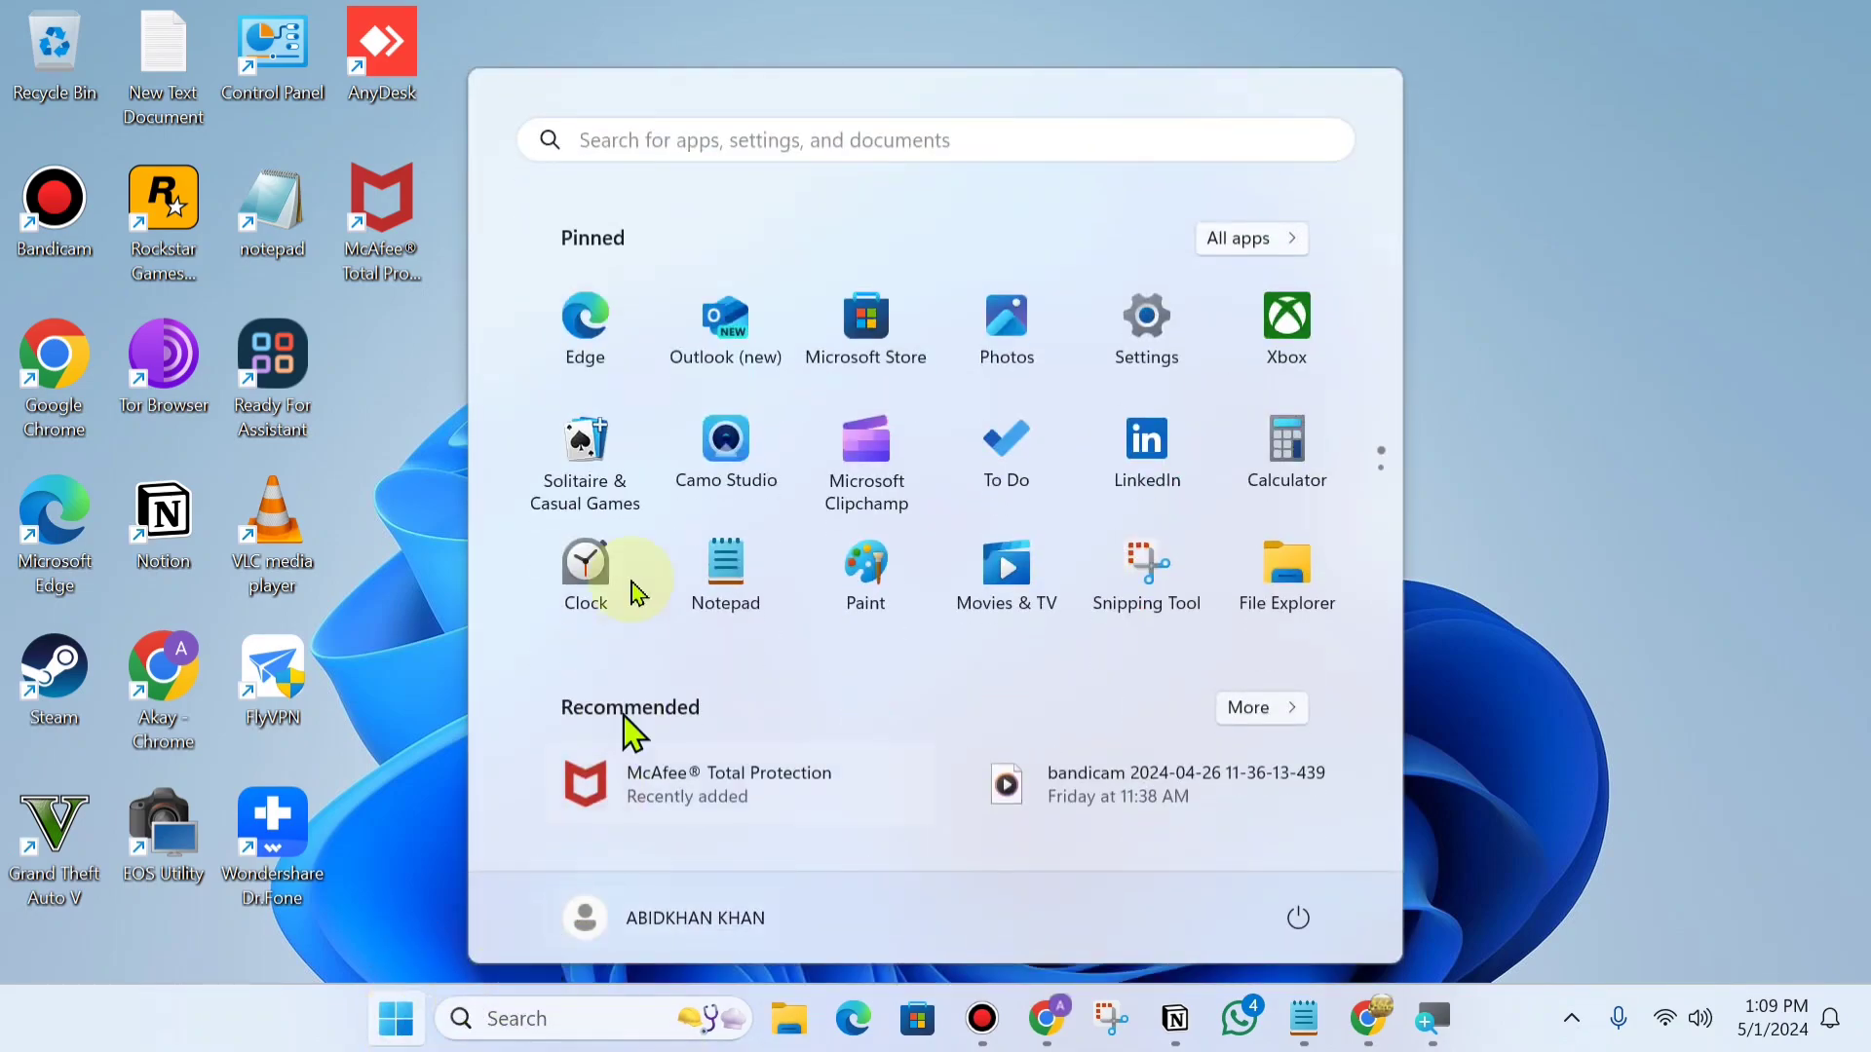
{"action": "left_click", "coordinate": [1154, 325]}
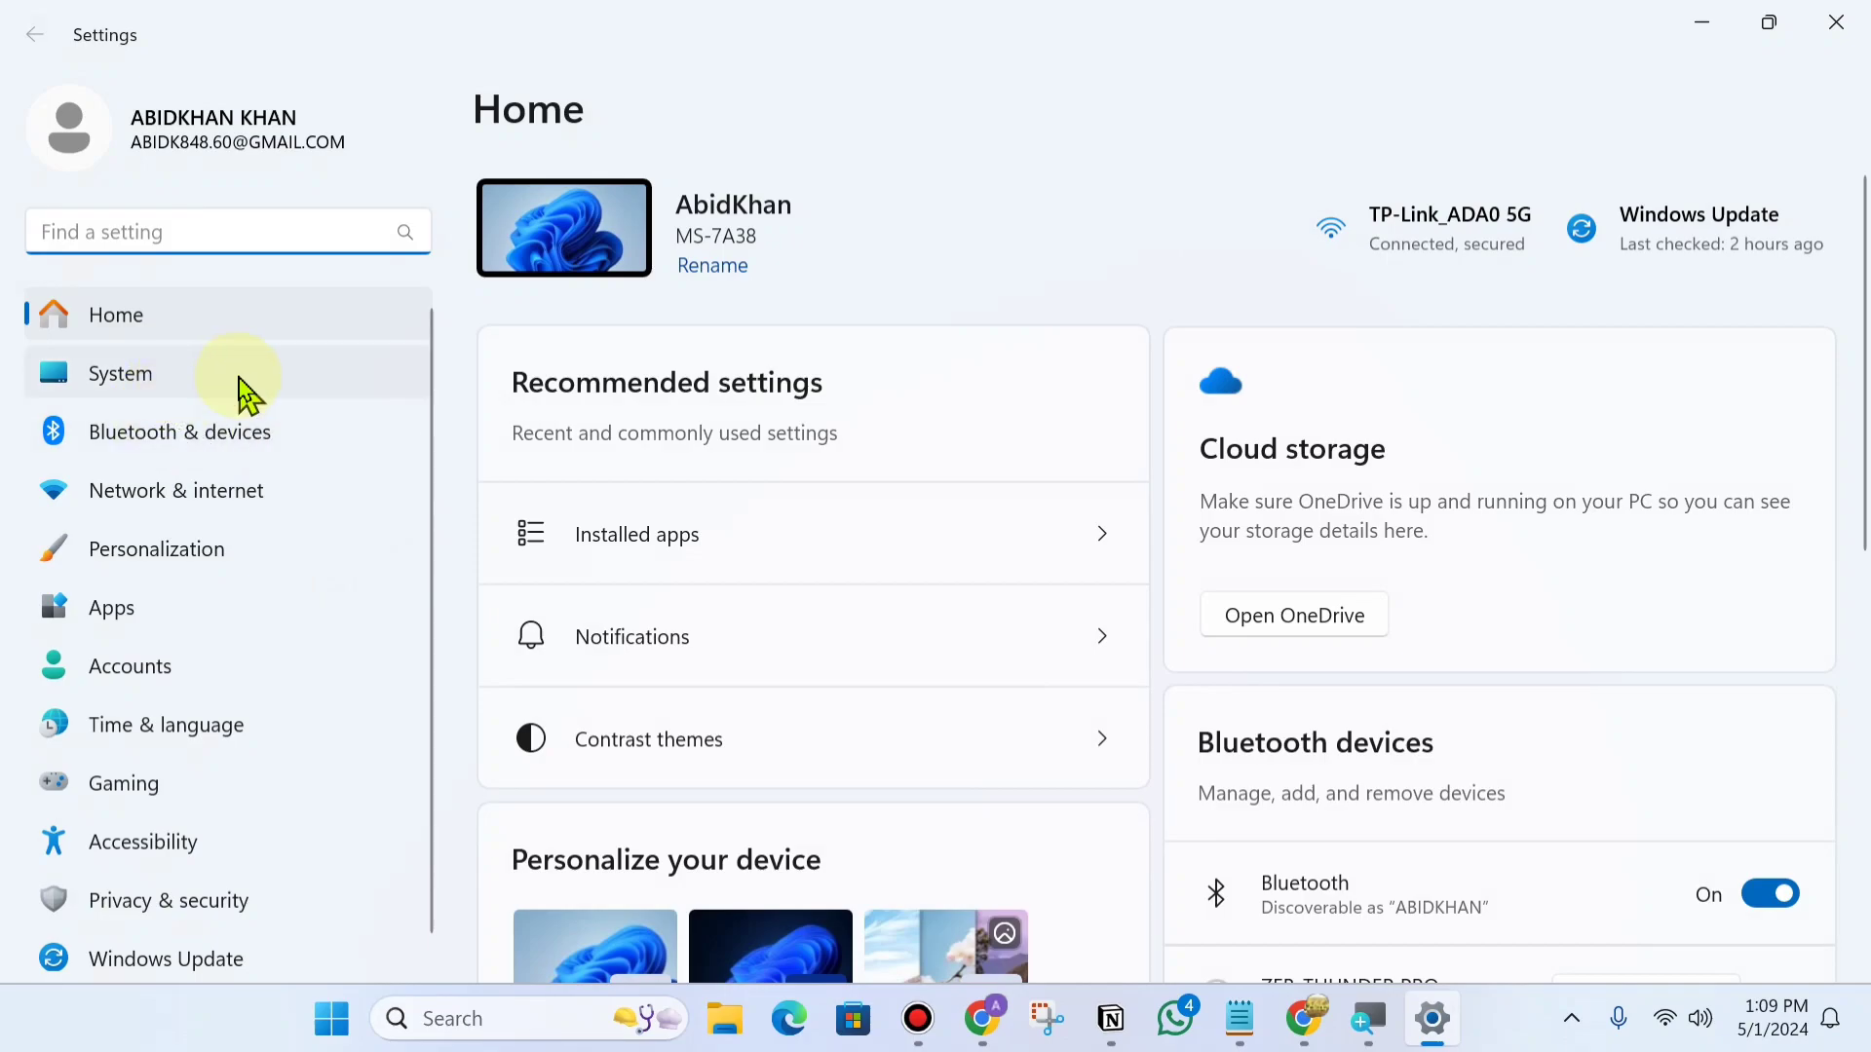
{"action": "left_click", "coordinate": [171, 386]}
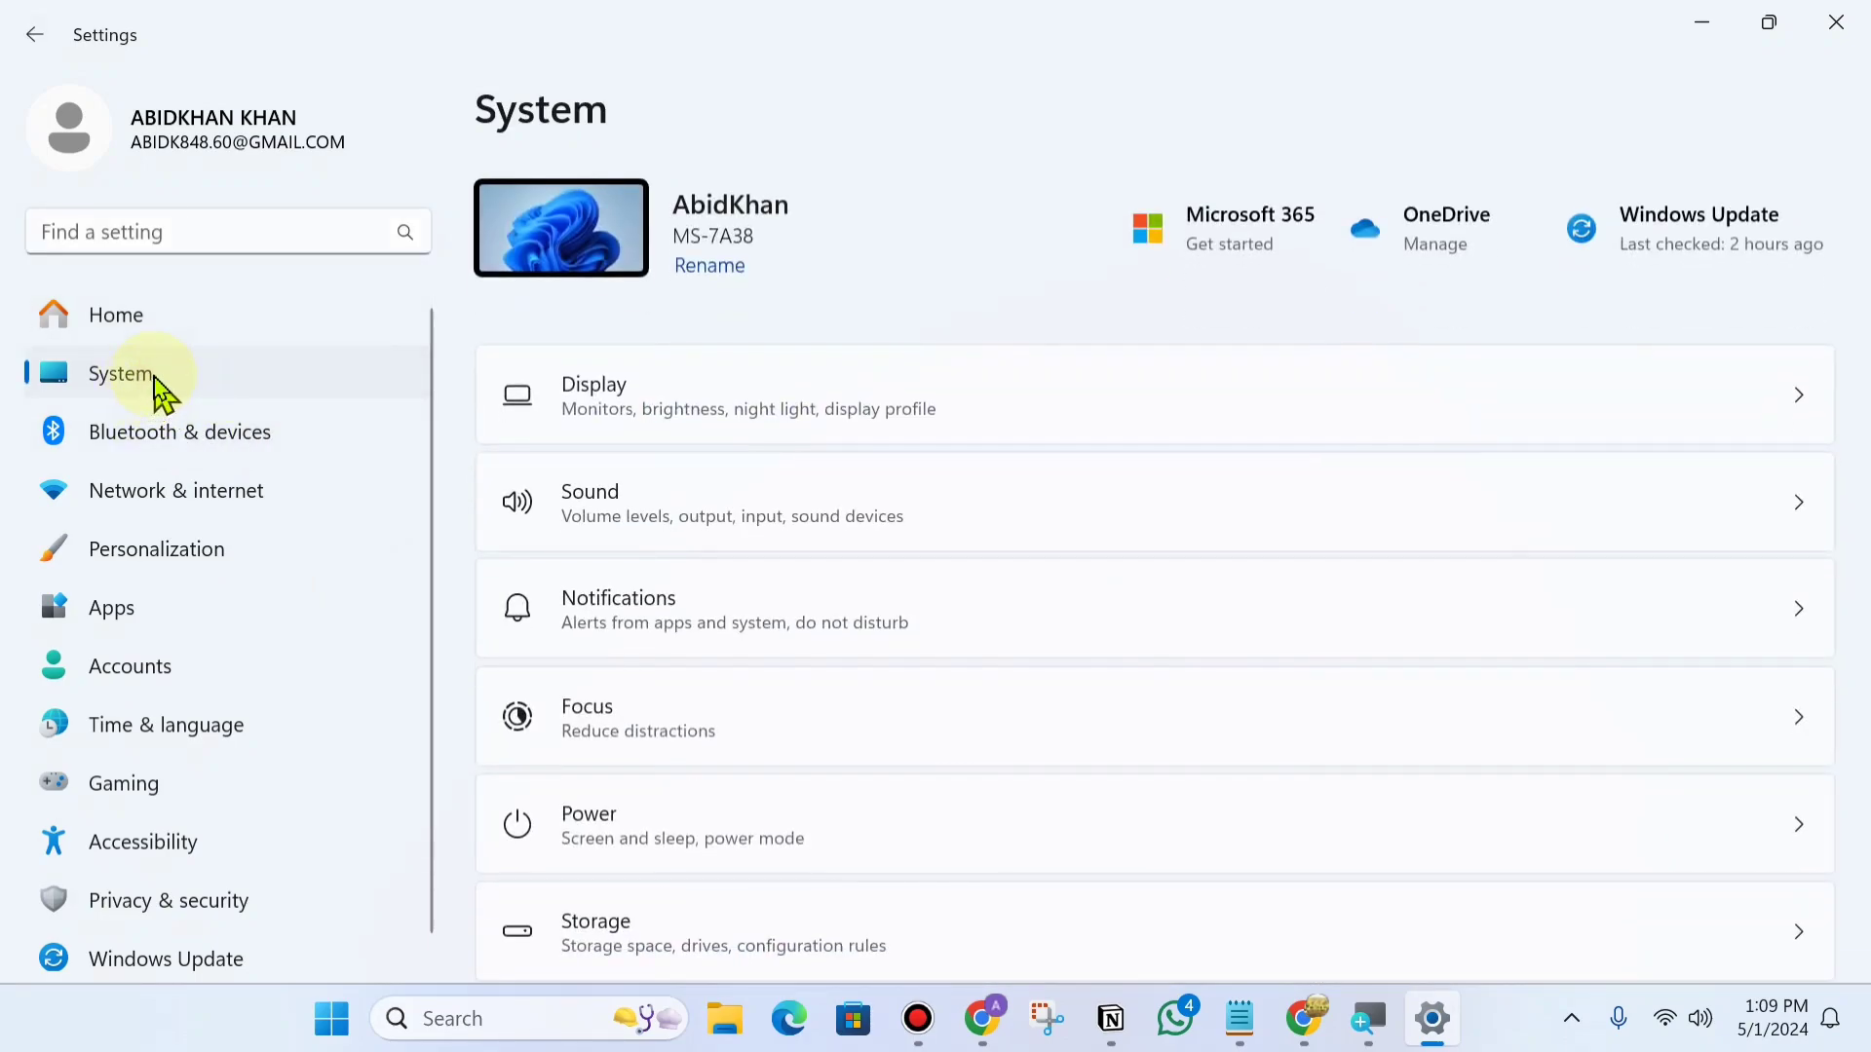
{"action": "left_click", "coordinate": [652, 604]}
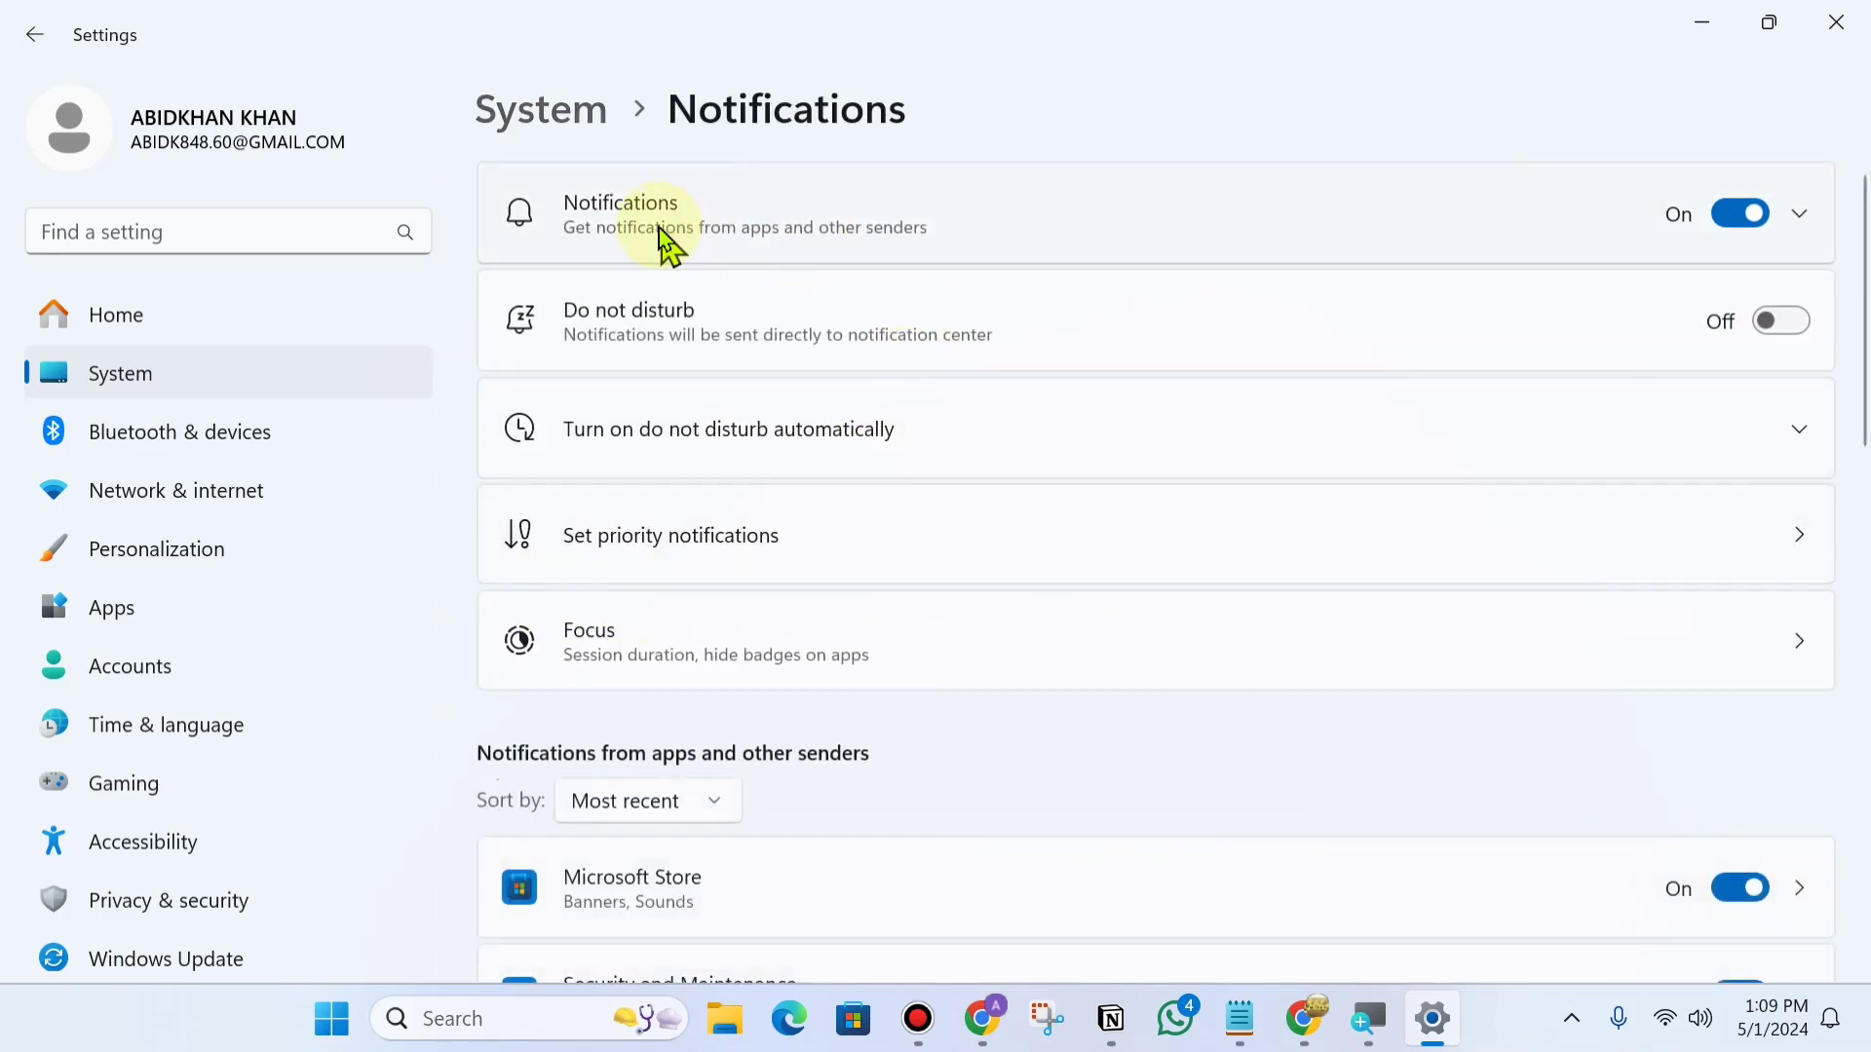
{"action": "left_click", "coordinate": [1750, 217]}
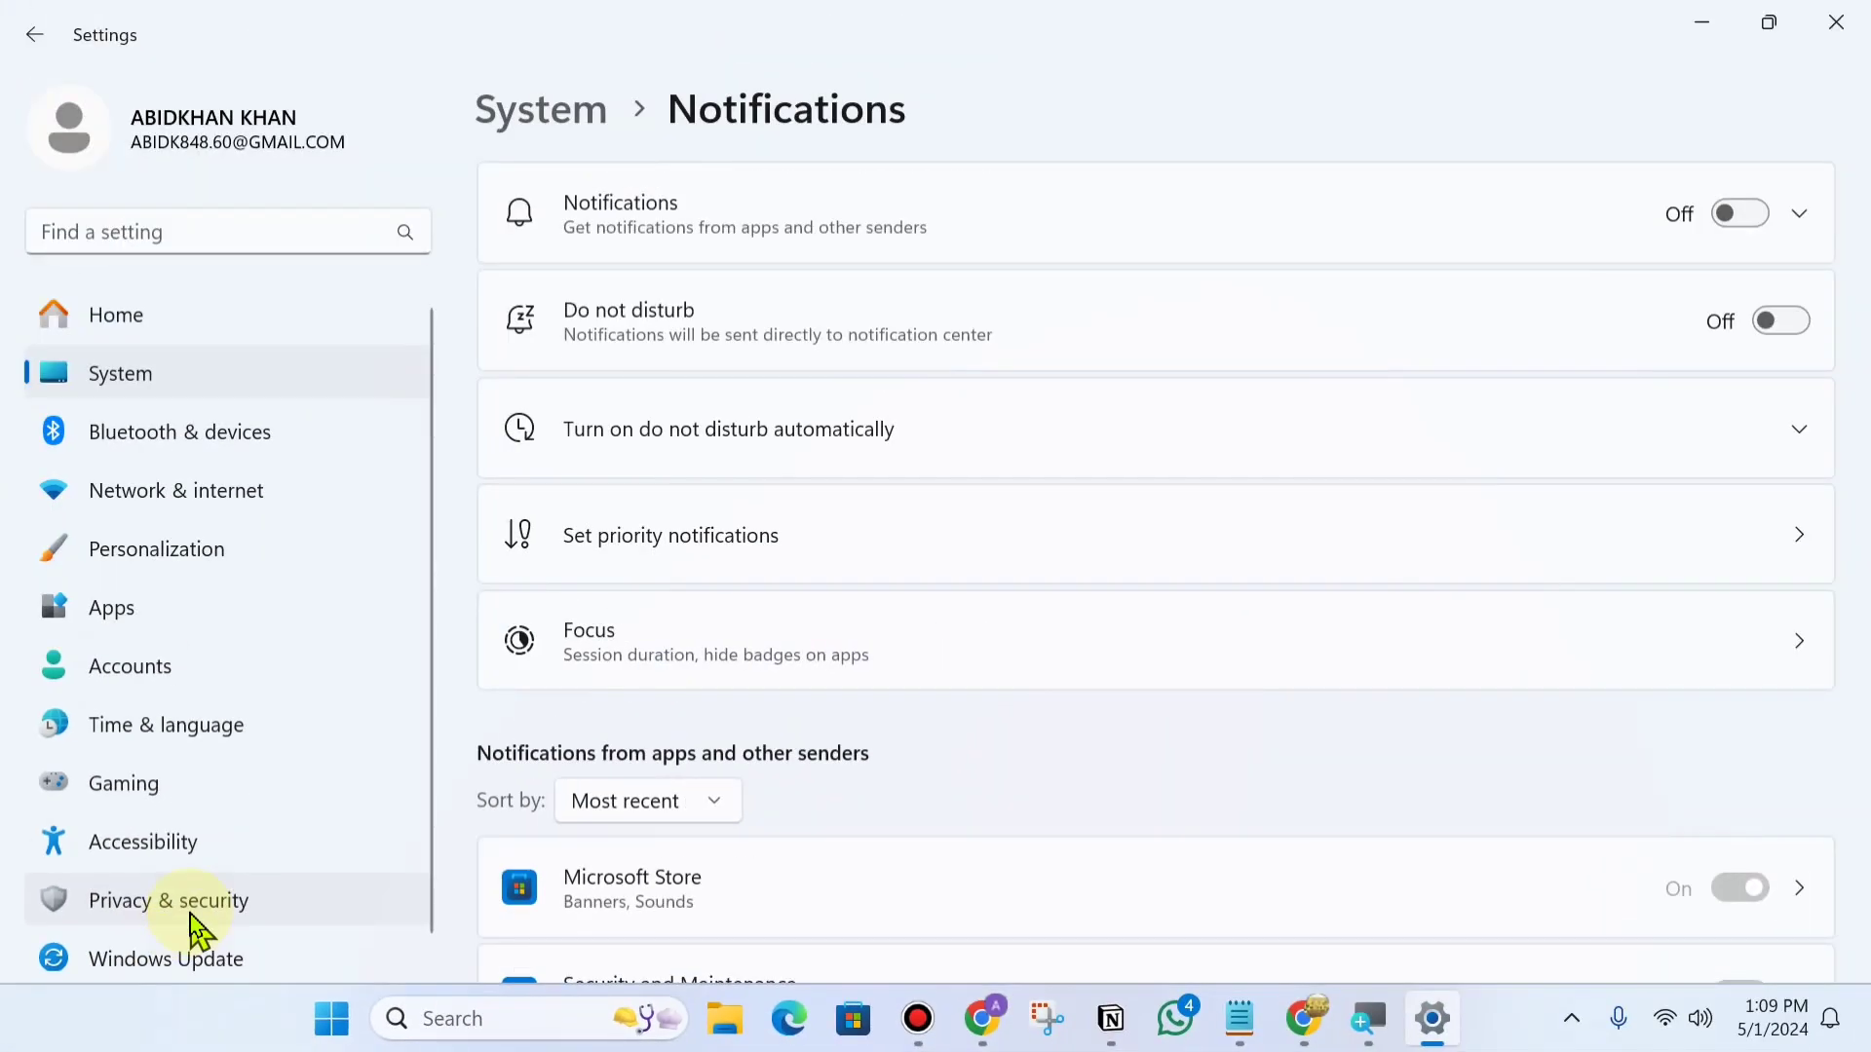
In the general privacy settings, turn off personalized ads, locally relevant website content and app launch tracking, and close Settings.
{"action": "left_click", "coordinate": [195, 925]}
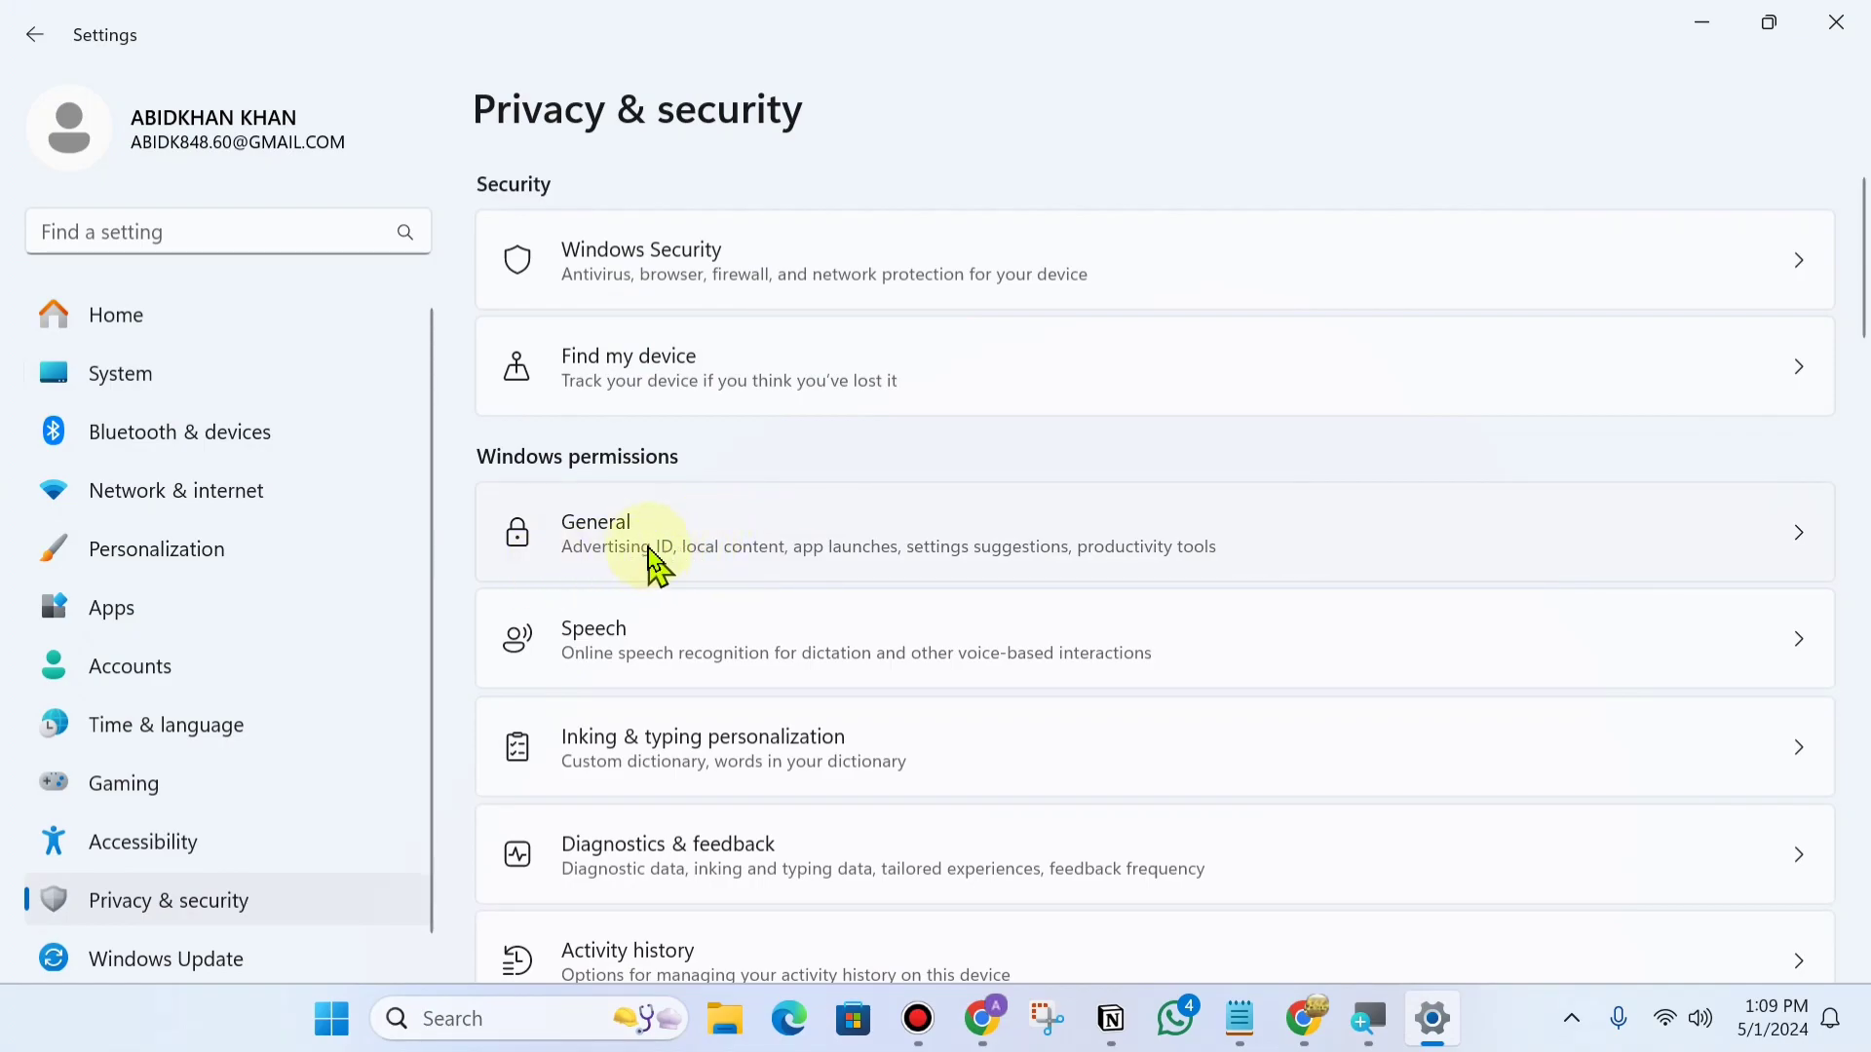
{"action": "left_click", "coordinate": [721, 544]}
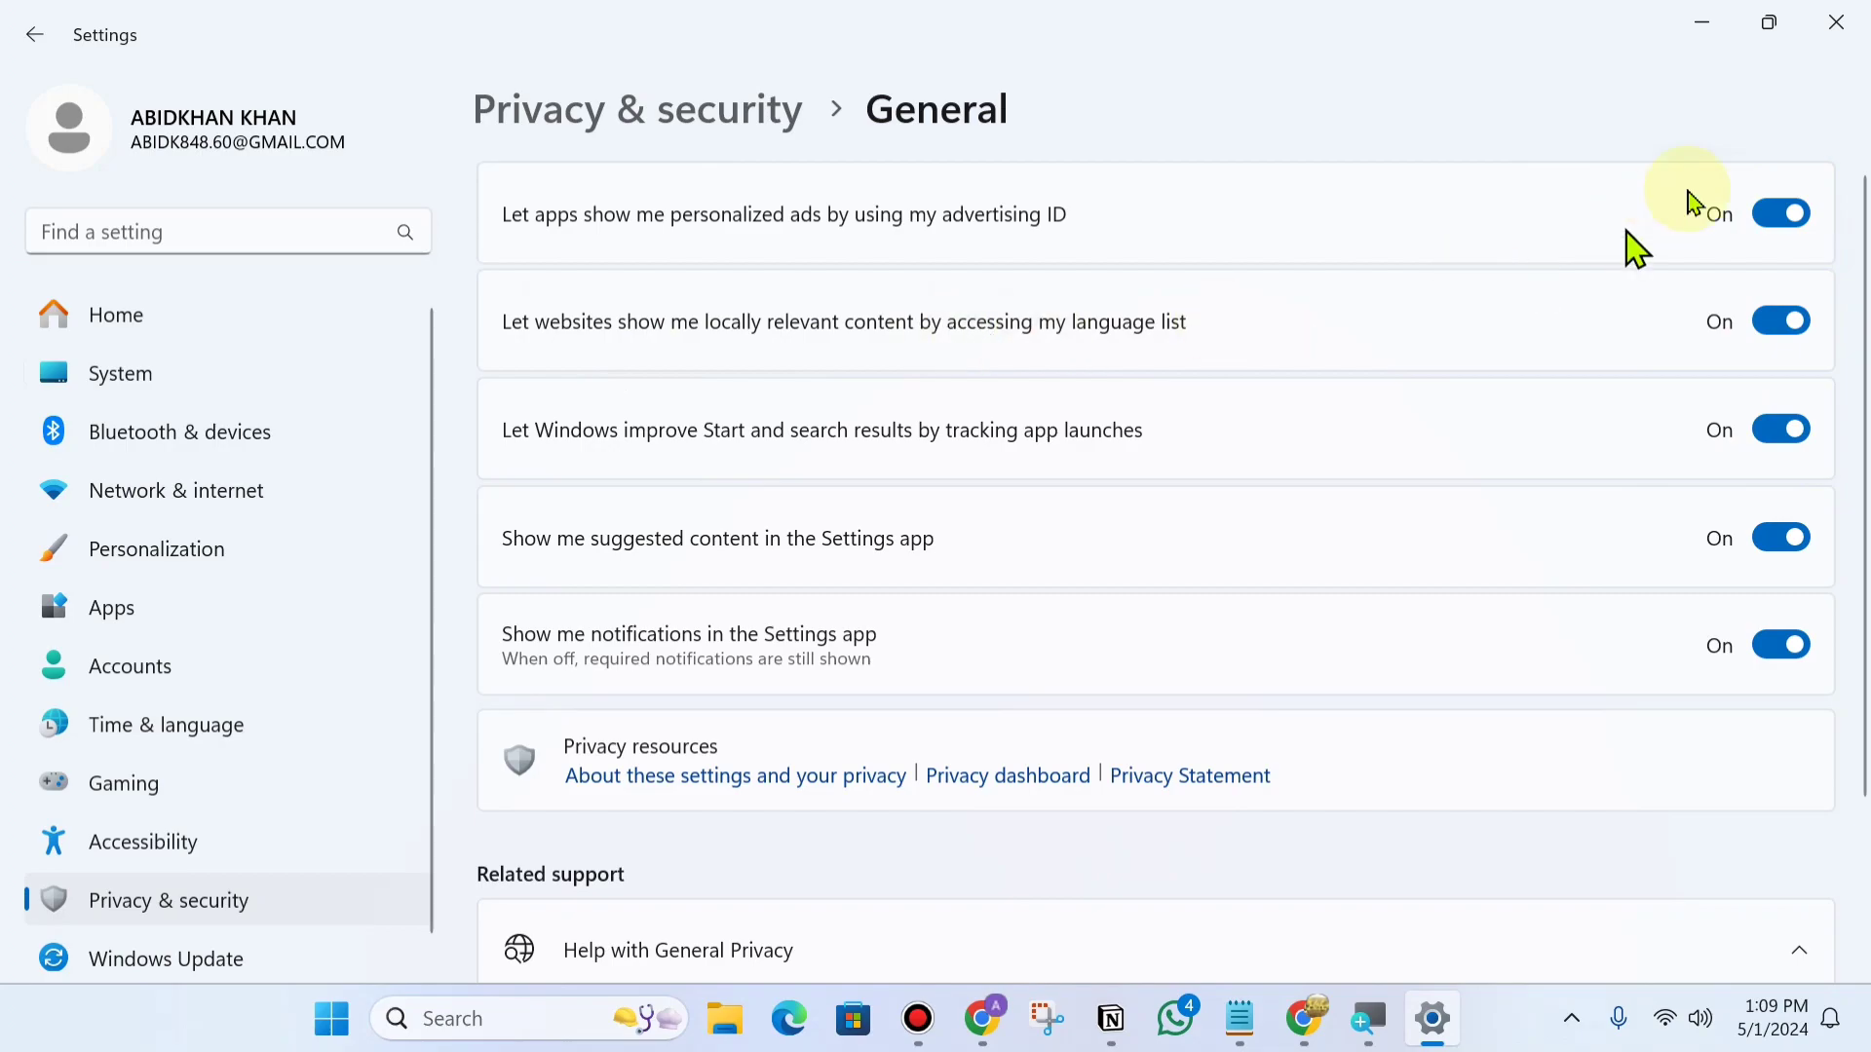
{"action": "left_click", "coordinate": [1793, 215]}
{"action": "left_click", "coordinate": [1798, 321]}
{"action": "left_click", "coordinate": [1801, 429]}
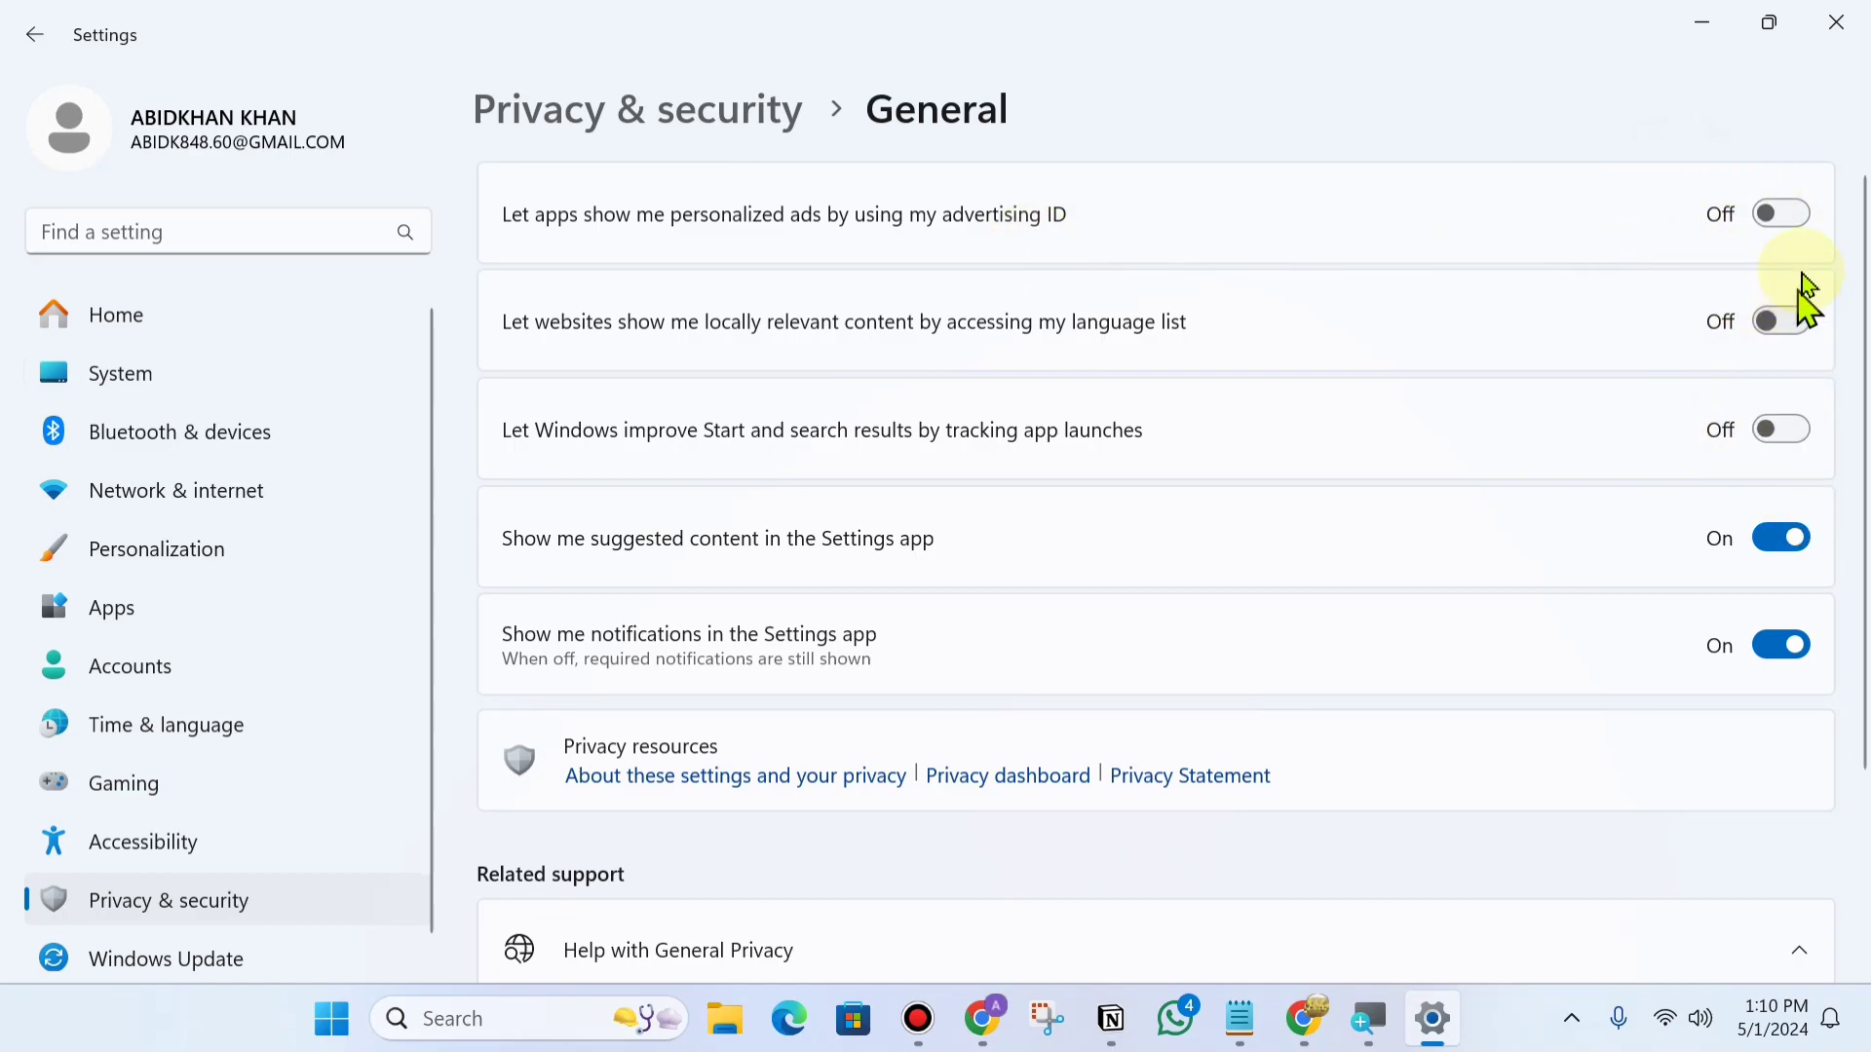
{"action": "left_click", "coordinate": [1834, 23]}
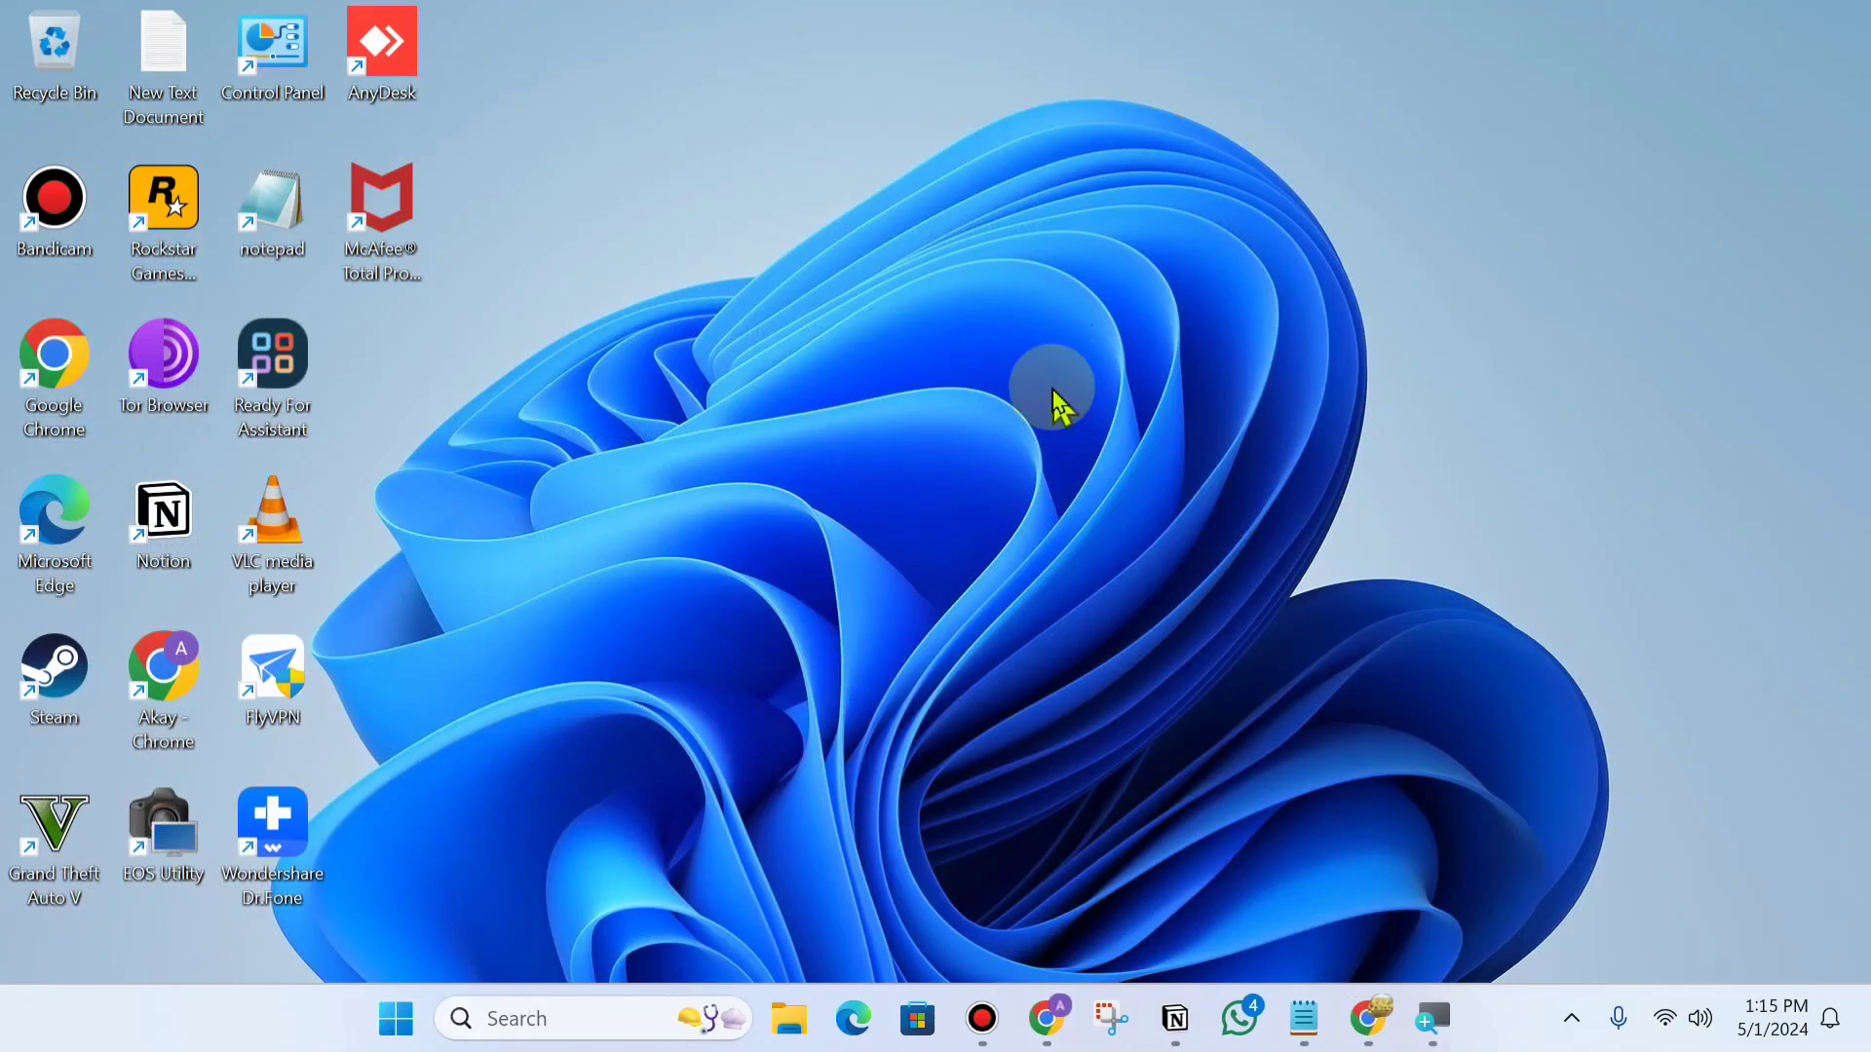
Search Windows for "services" and open the Services console.
{"action": "left_click", "coordinate": [395, 1019]}
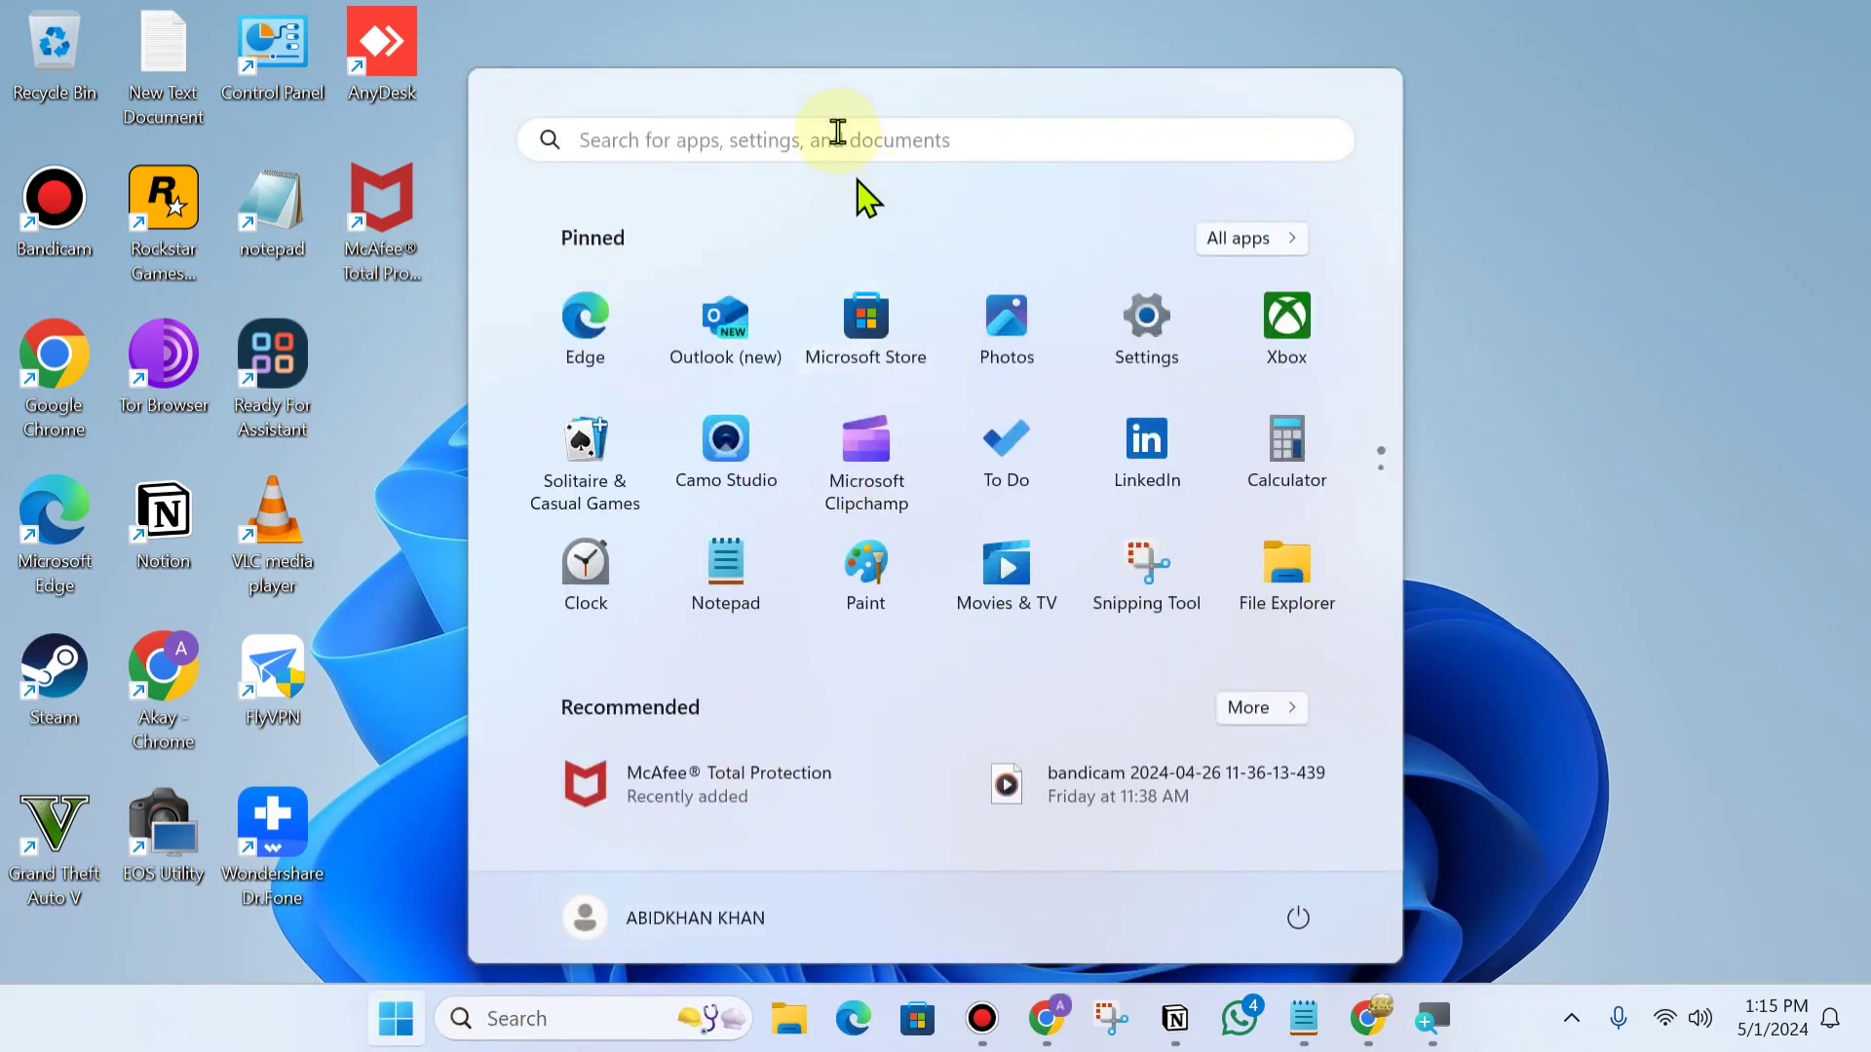
{"action": "left_click", "coordinate": [838, 136]}
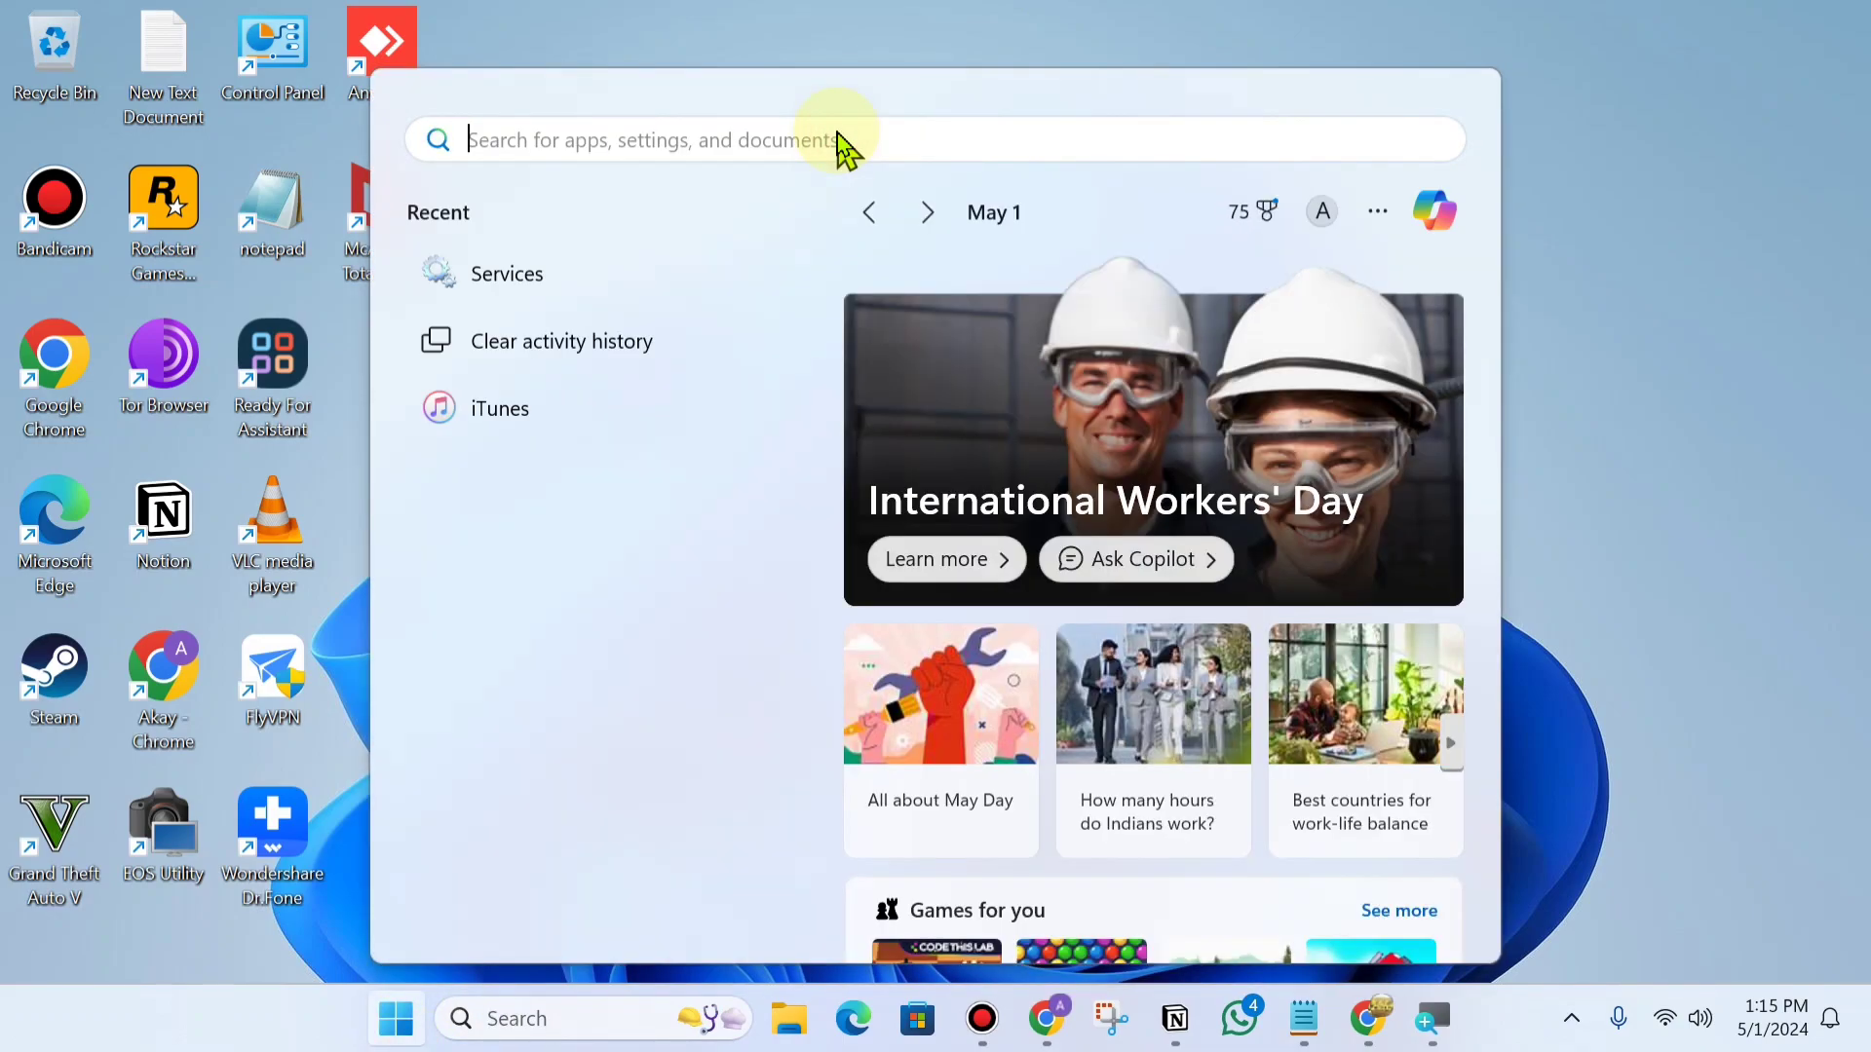
{"action": "type", "text": "services"}
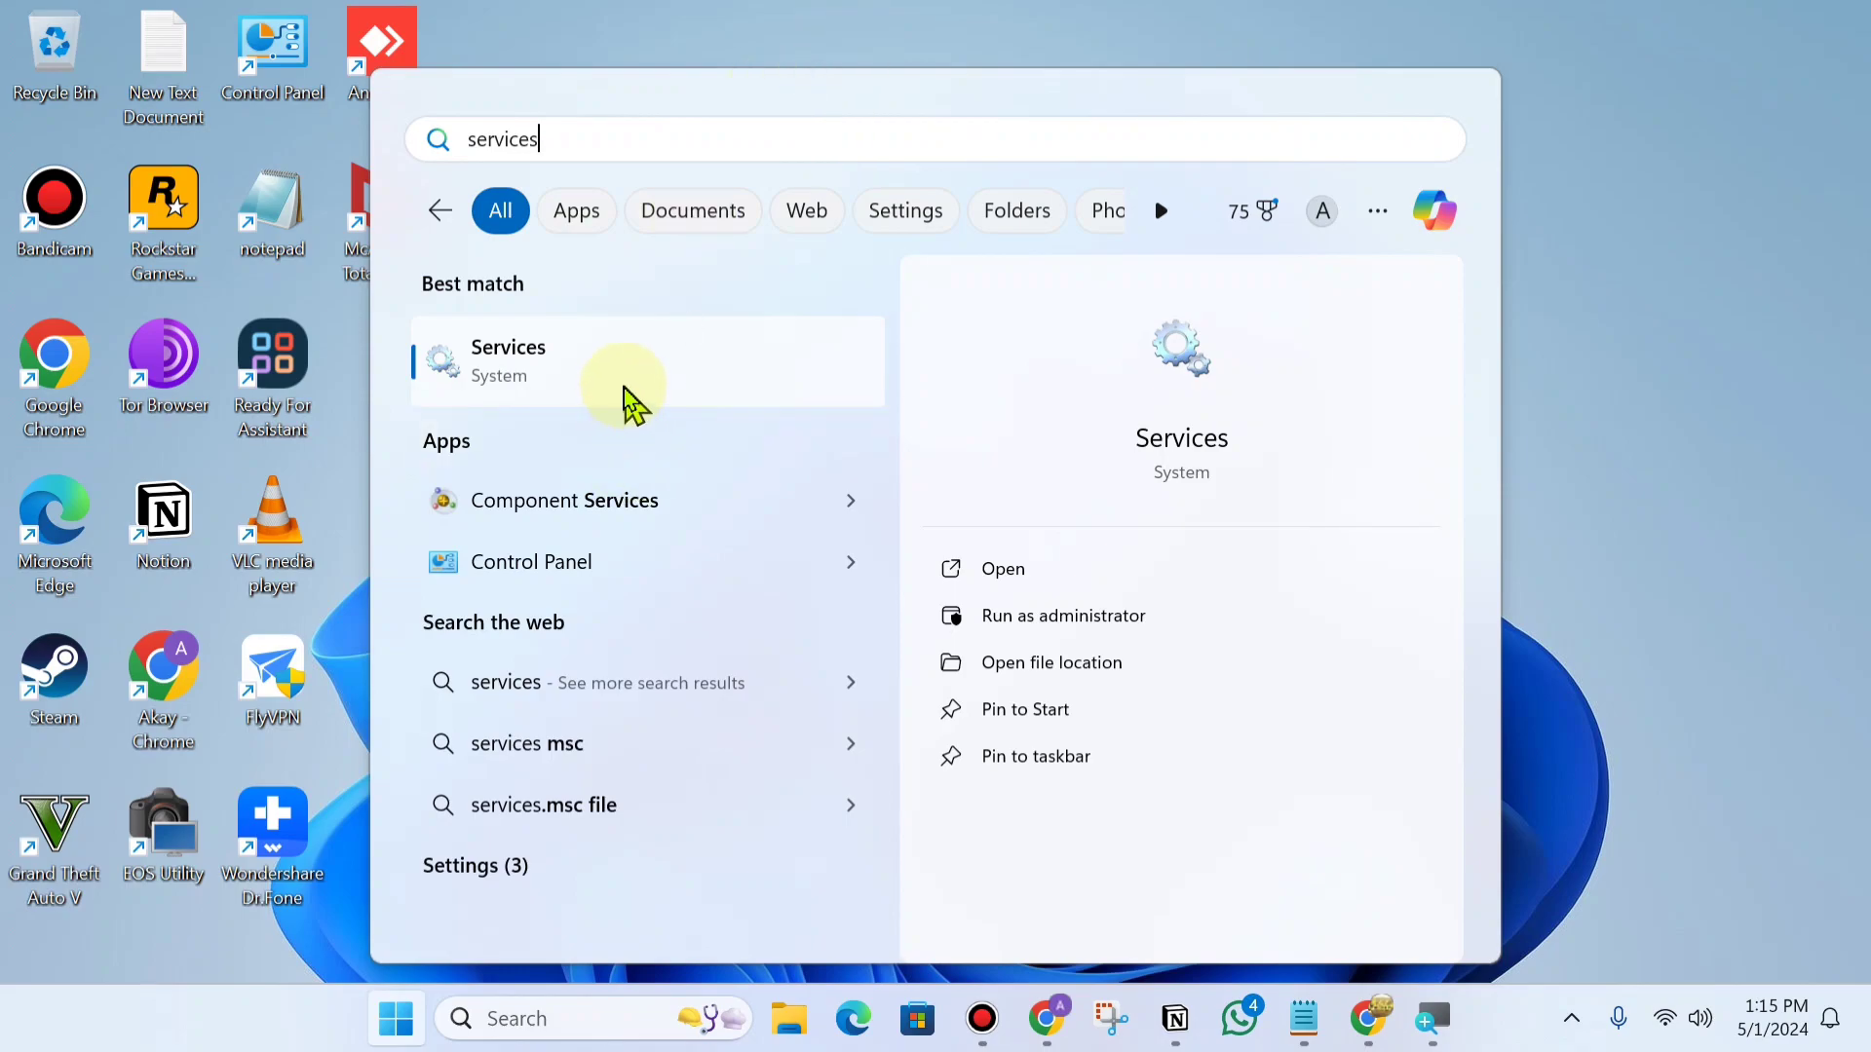
{"action": "left_click", "coordinate": [592, 380]}
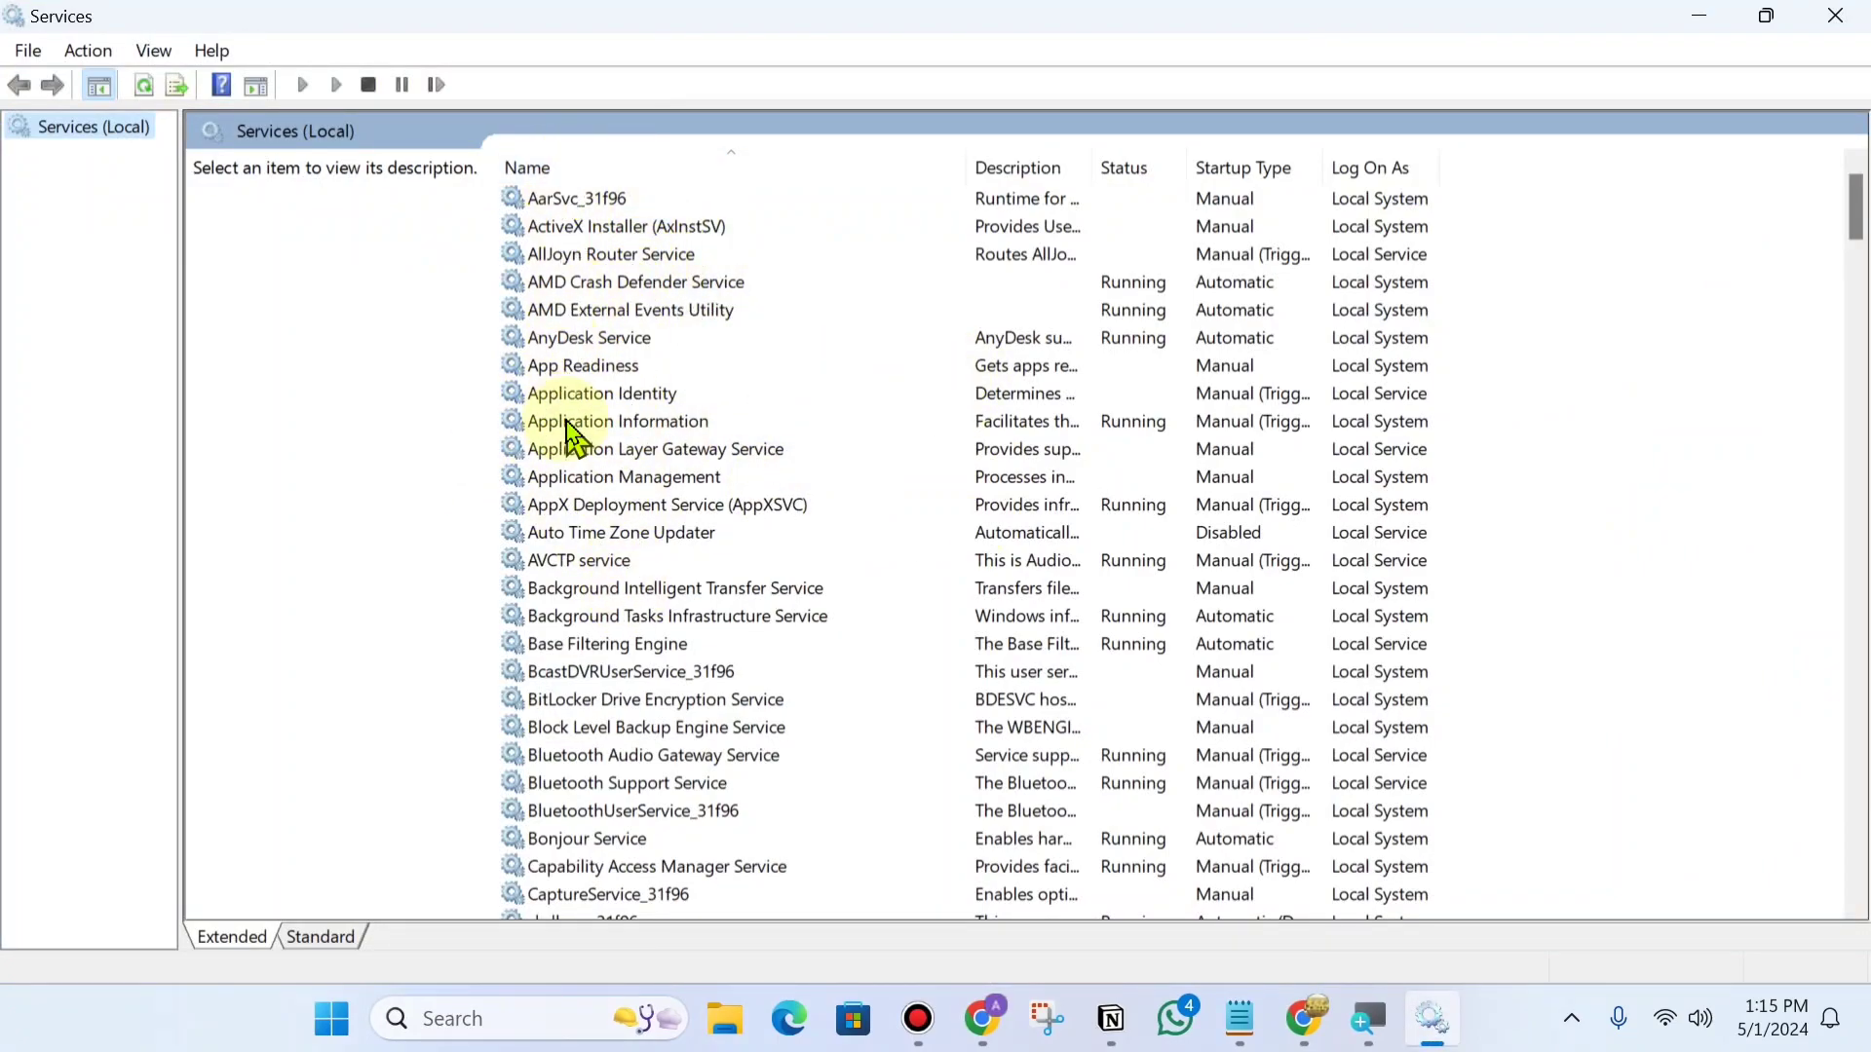
Find McAfee Activation Service in the services list and set its startup type to Disabled.
{"action": "left_click", "coordinate": [616, 398]}
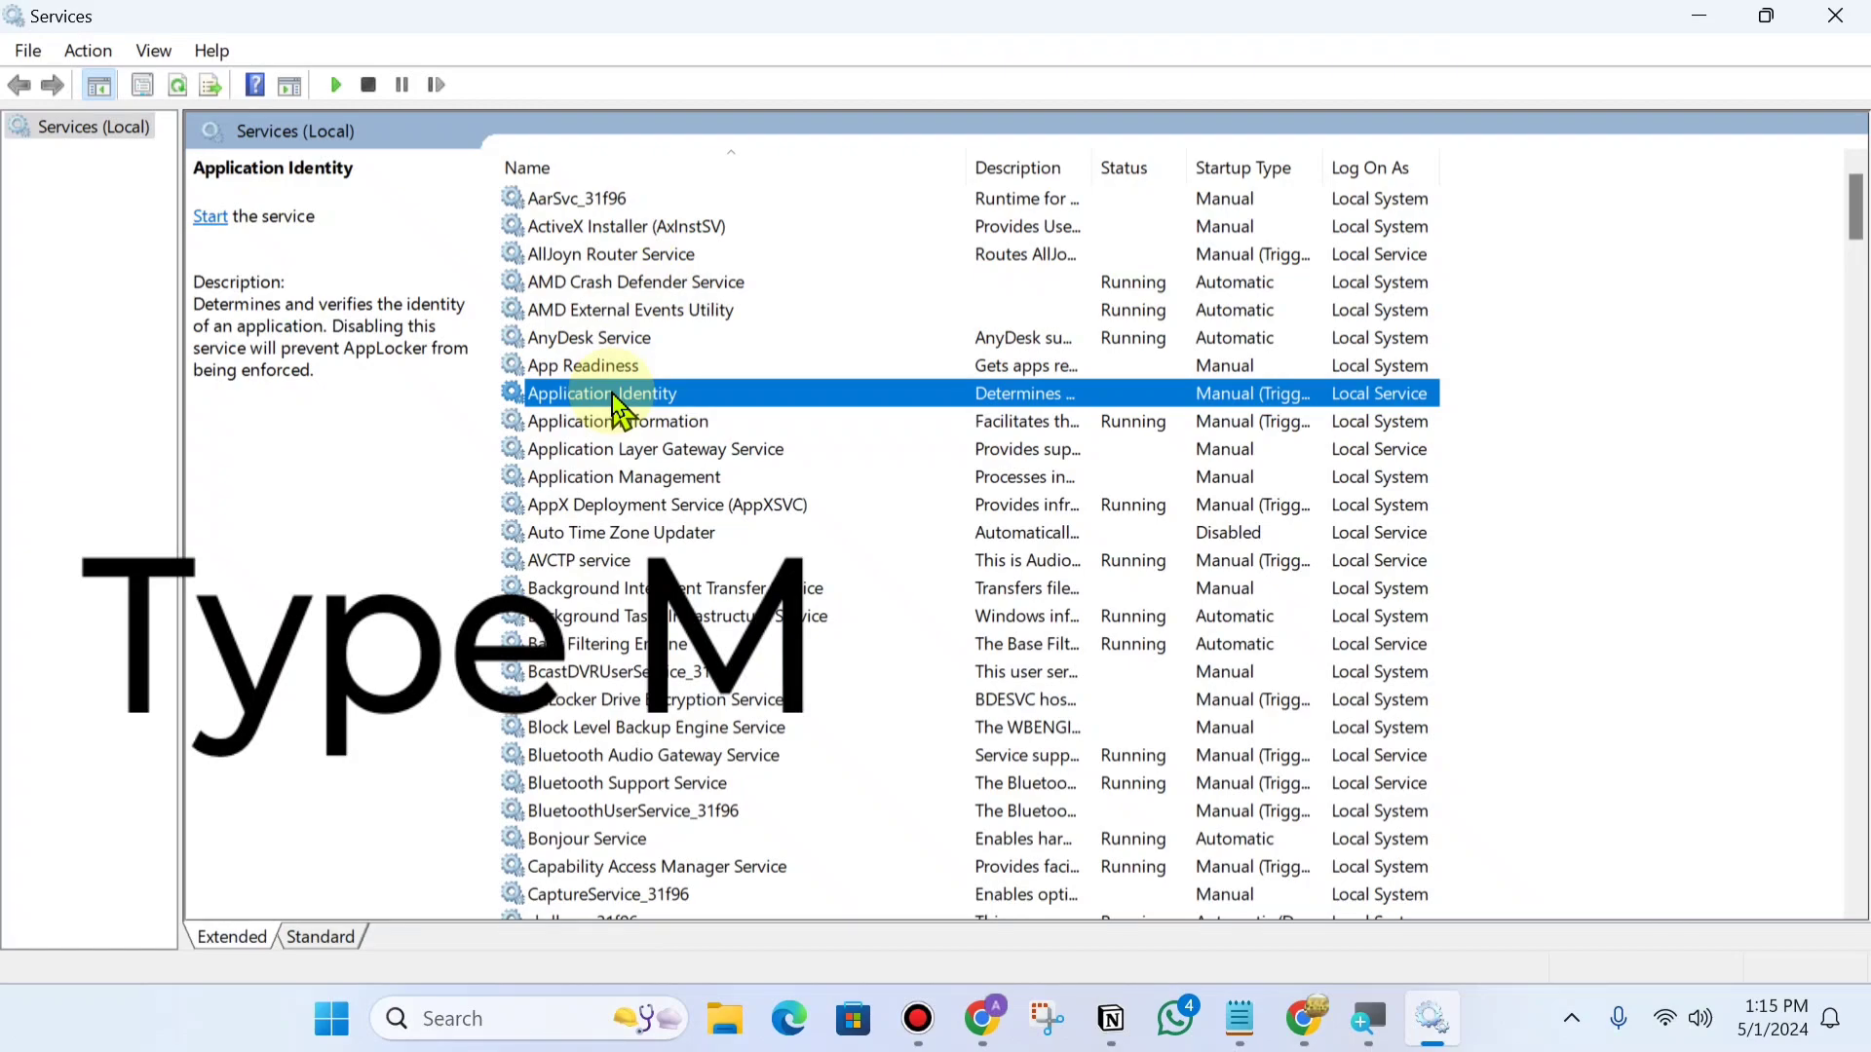
{"action": "key", "text": "m"}
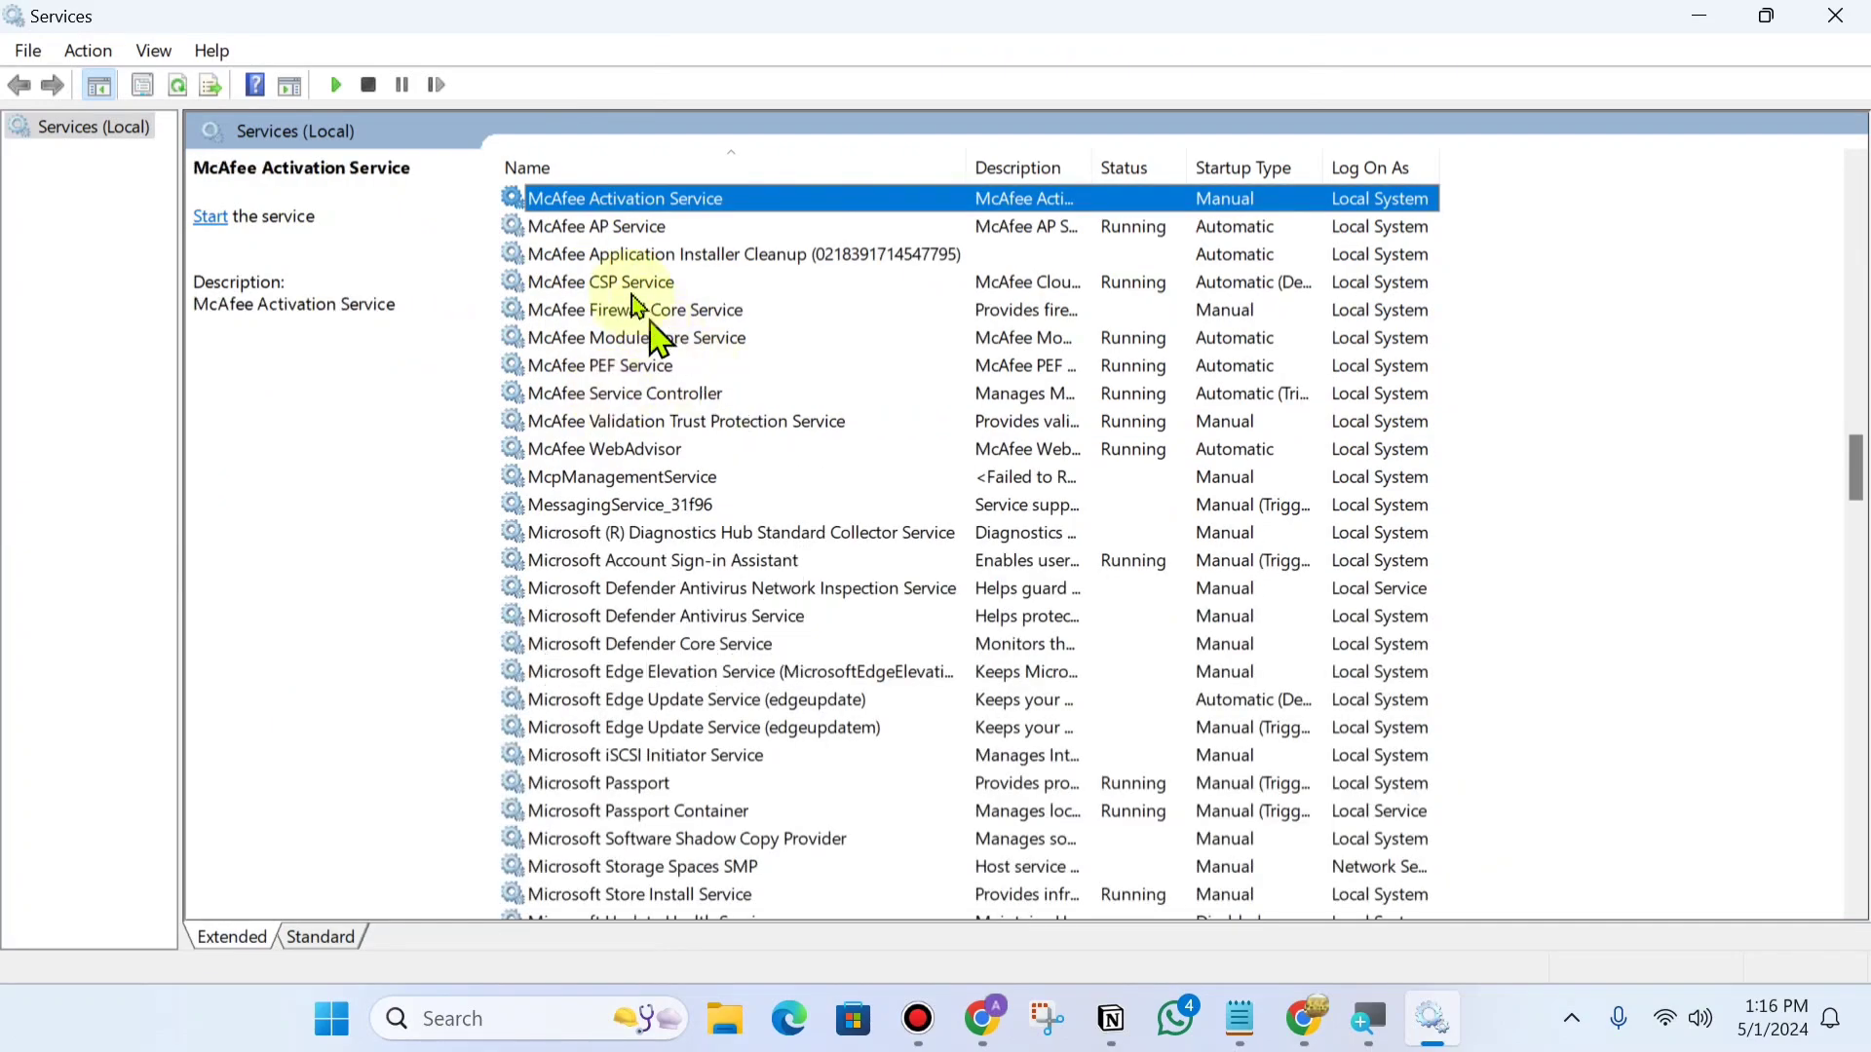
{"action": "left_click", "coordinate": [600, 256]}
{"action": "left_click", "coordinate": [601, 205]}
{"action": "scroll", "coordinate": [604, 214], "scroll_direction": "up", "scroll_amount": 1}
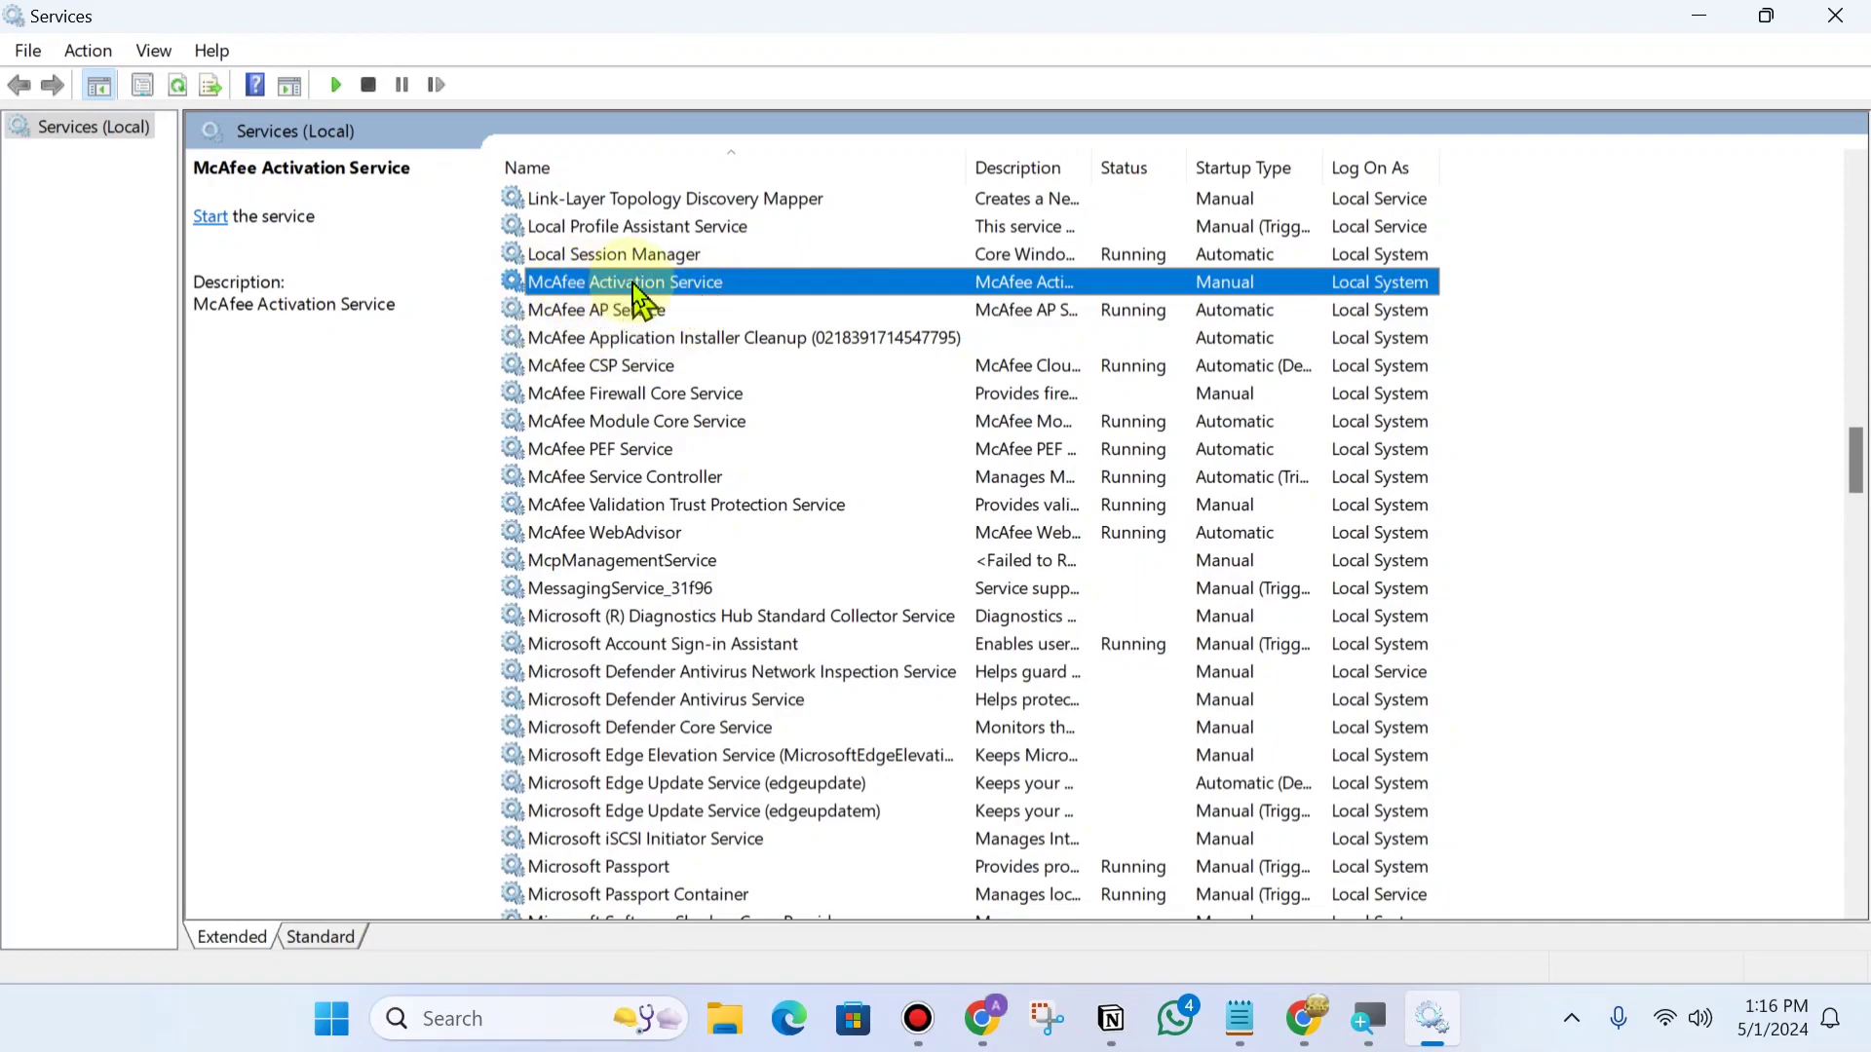
{"action": "right_click", "coordinate": [635, 285]}
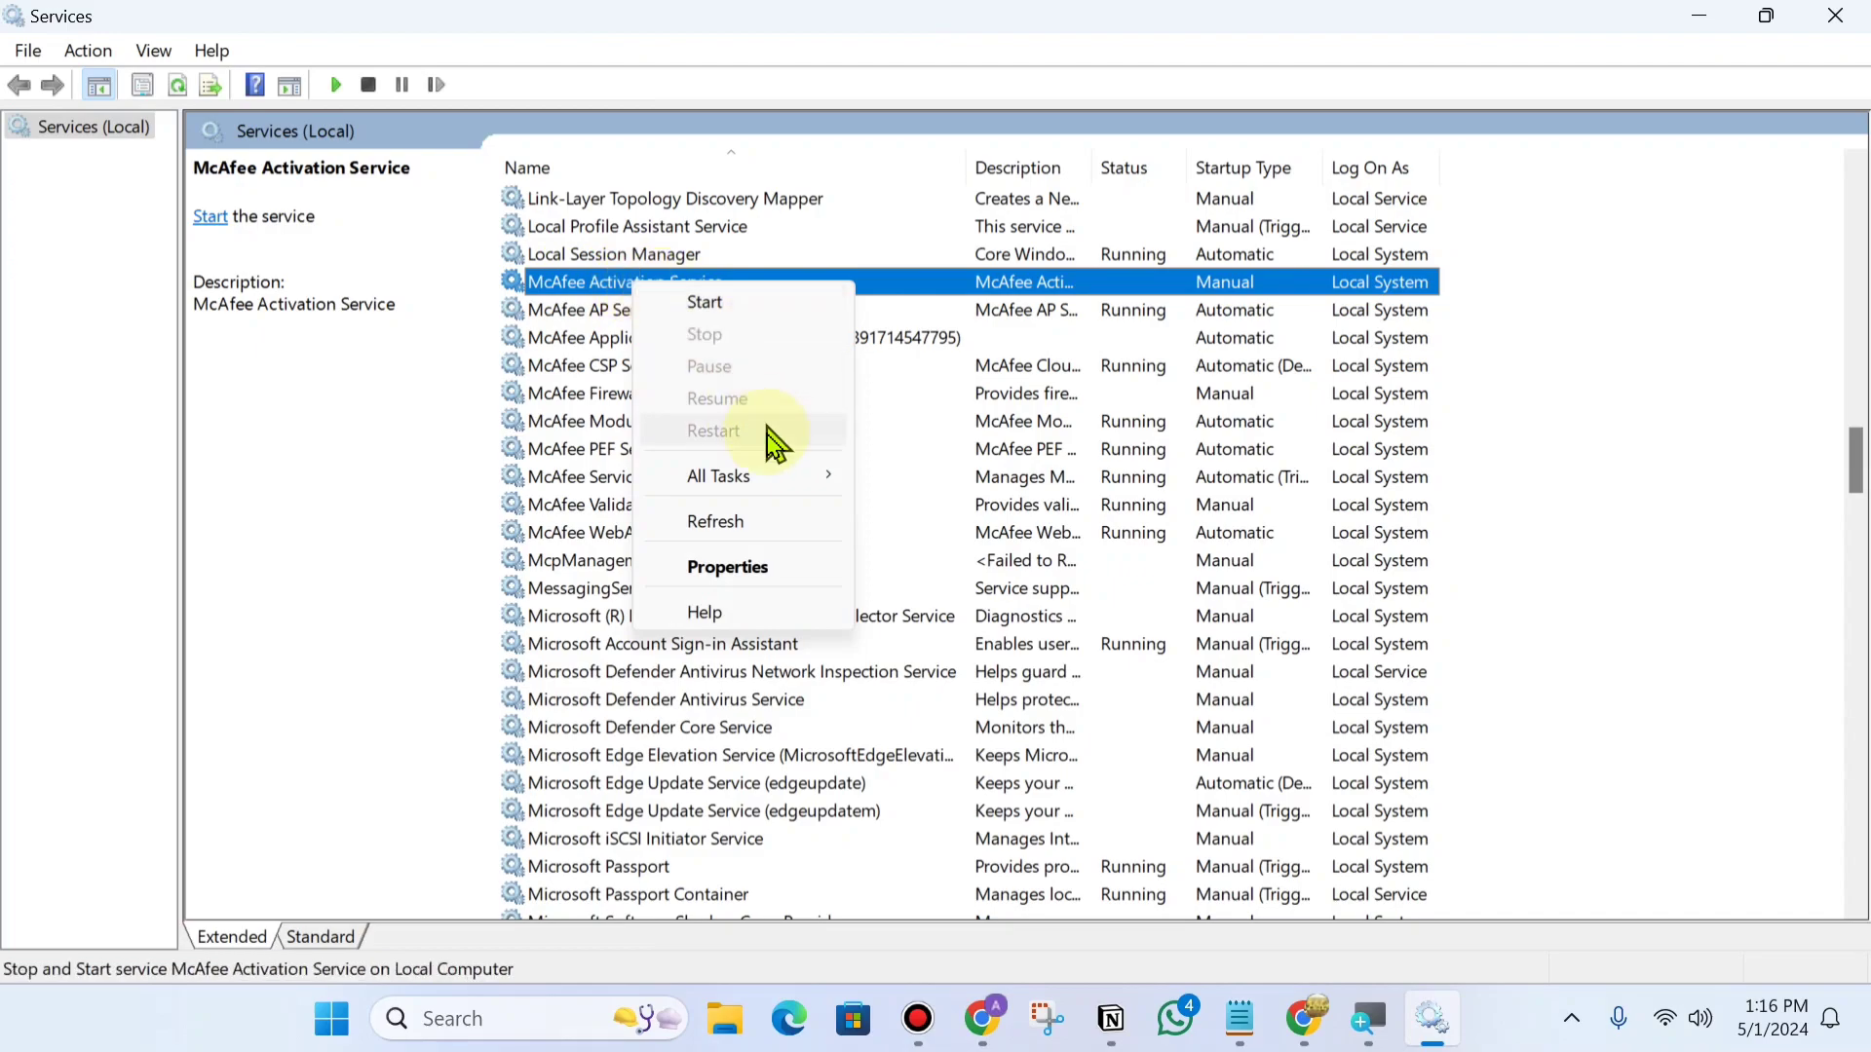
{"action": "left_click", "coordinate": [725, 568]}
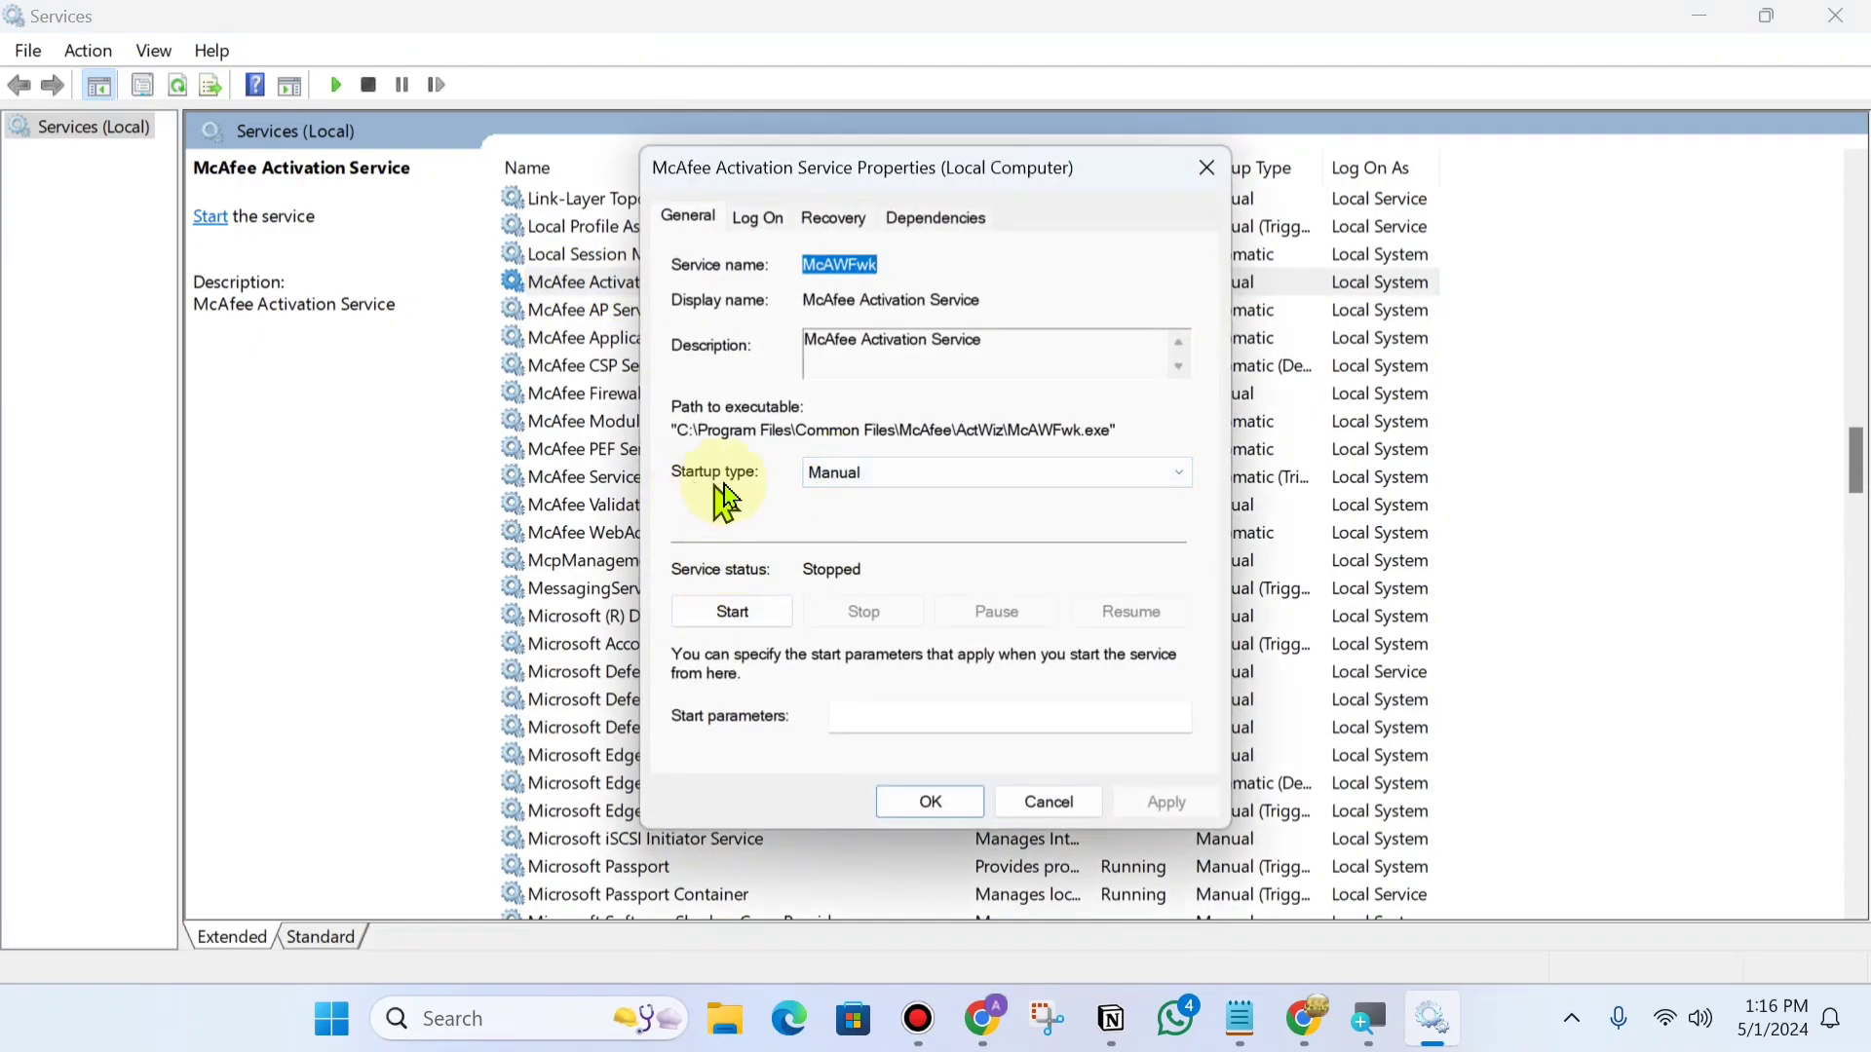
{"action": "left_click", "coordinate": [877, 474]}
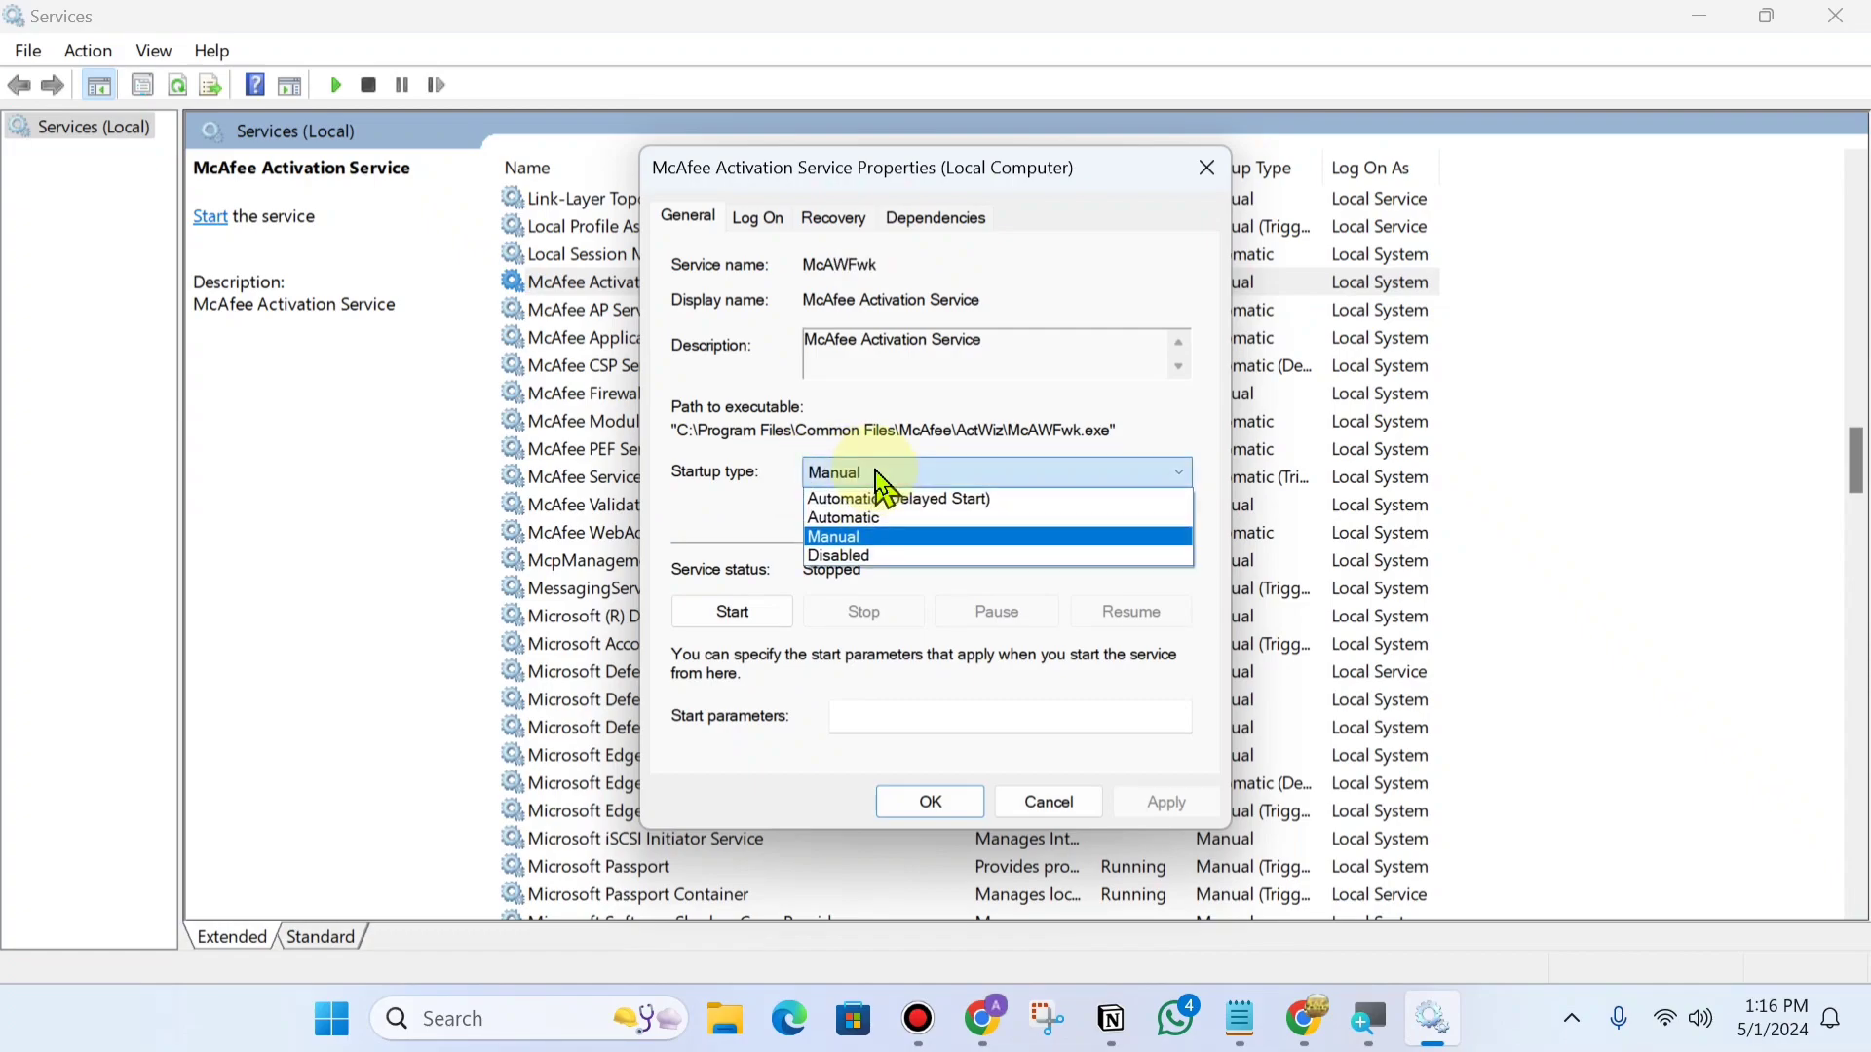
{"action": "left_click", "coordinate": [878, 560]}
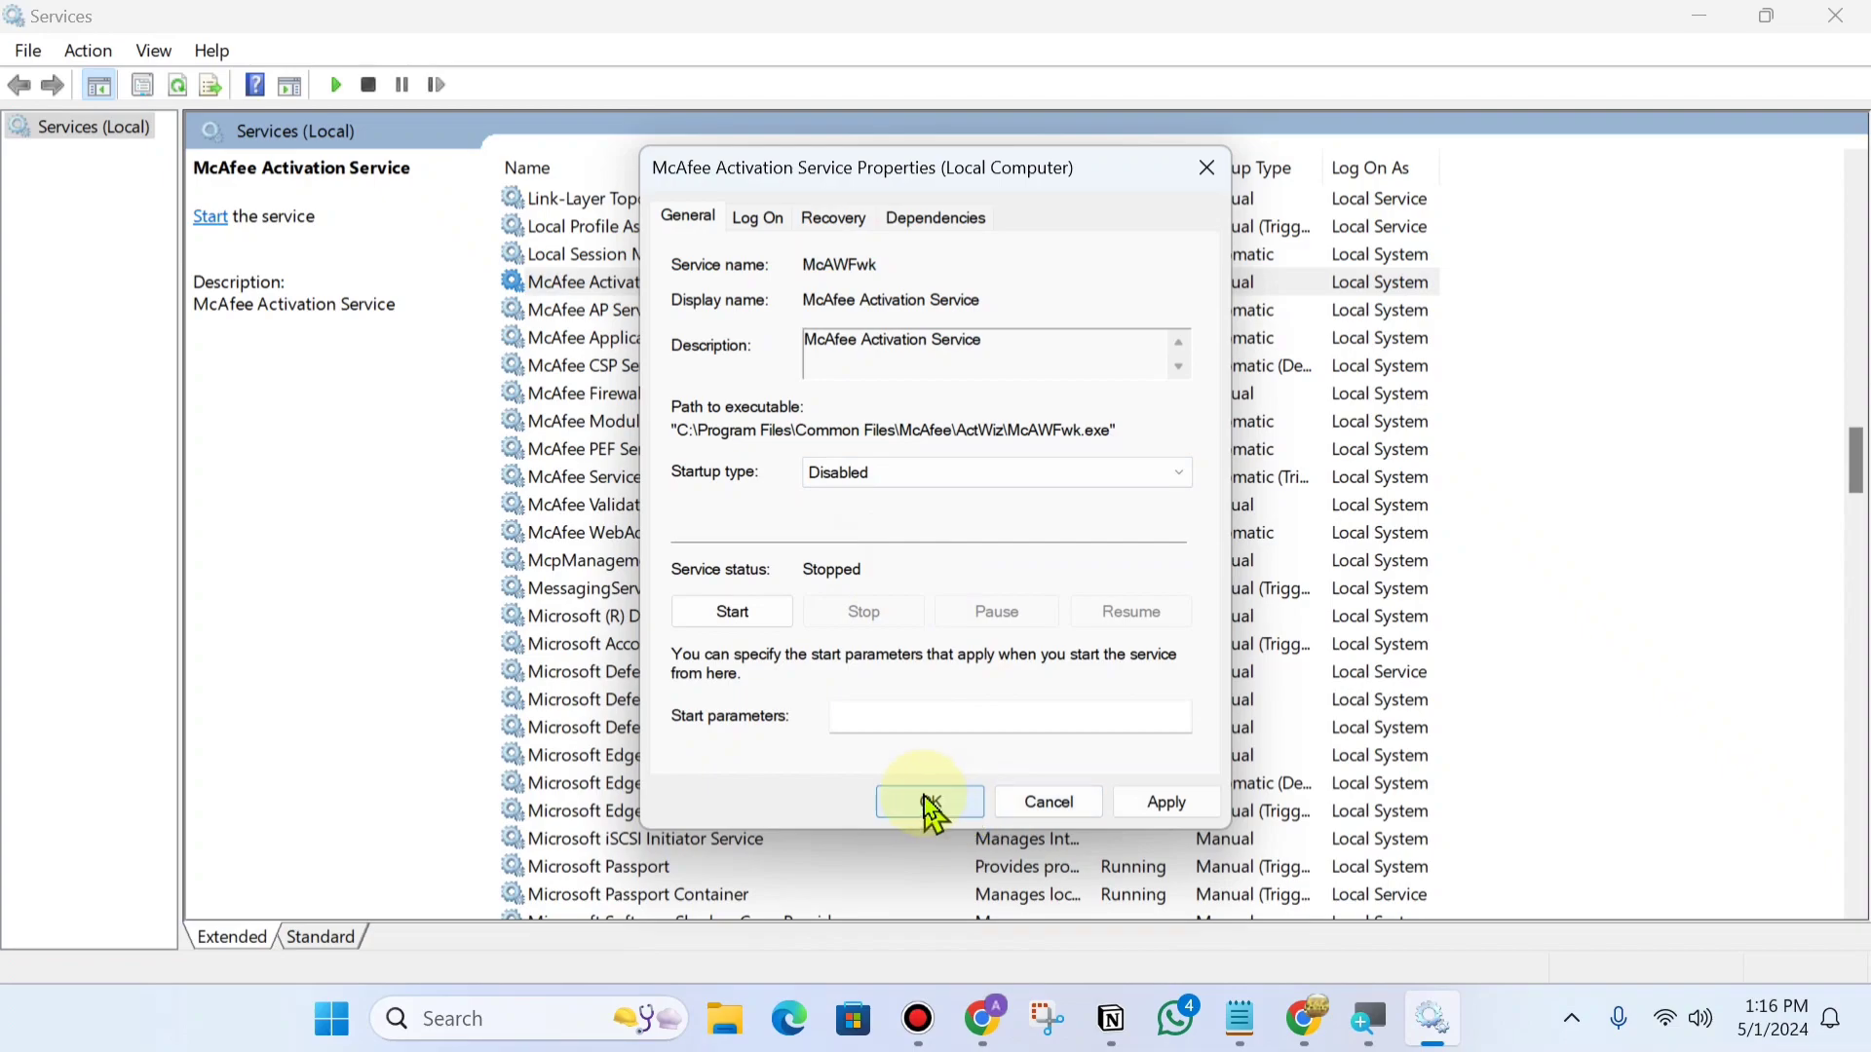
{"action": "left_click", "coordinate": [973, 804]}
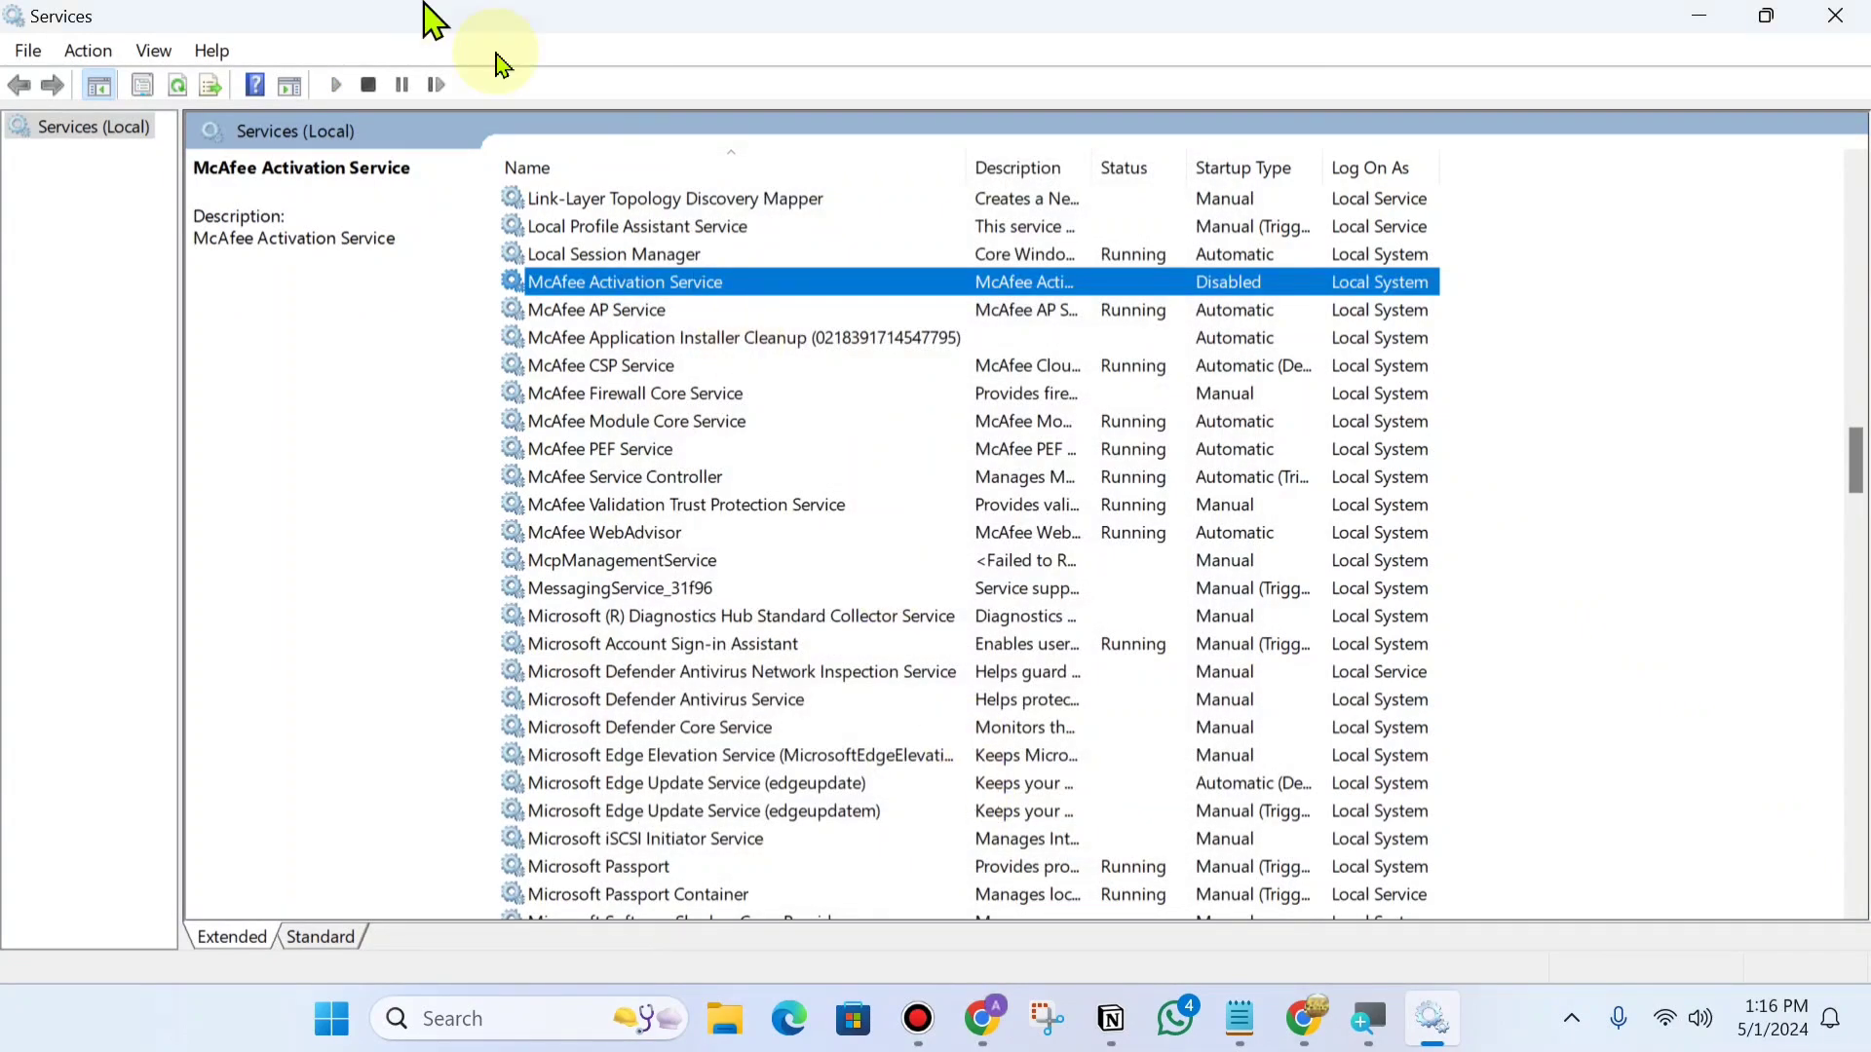
Go through the other McAfee services one by one, from McAfee AP Service to McAfee WebAdvisor.
{"action": "left_click", "coordinate": [704, 310]}
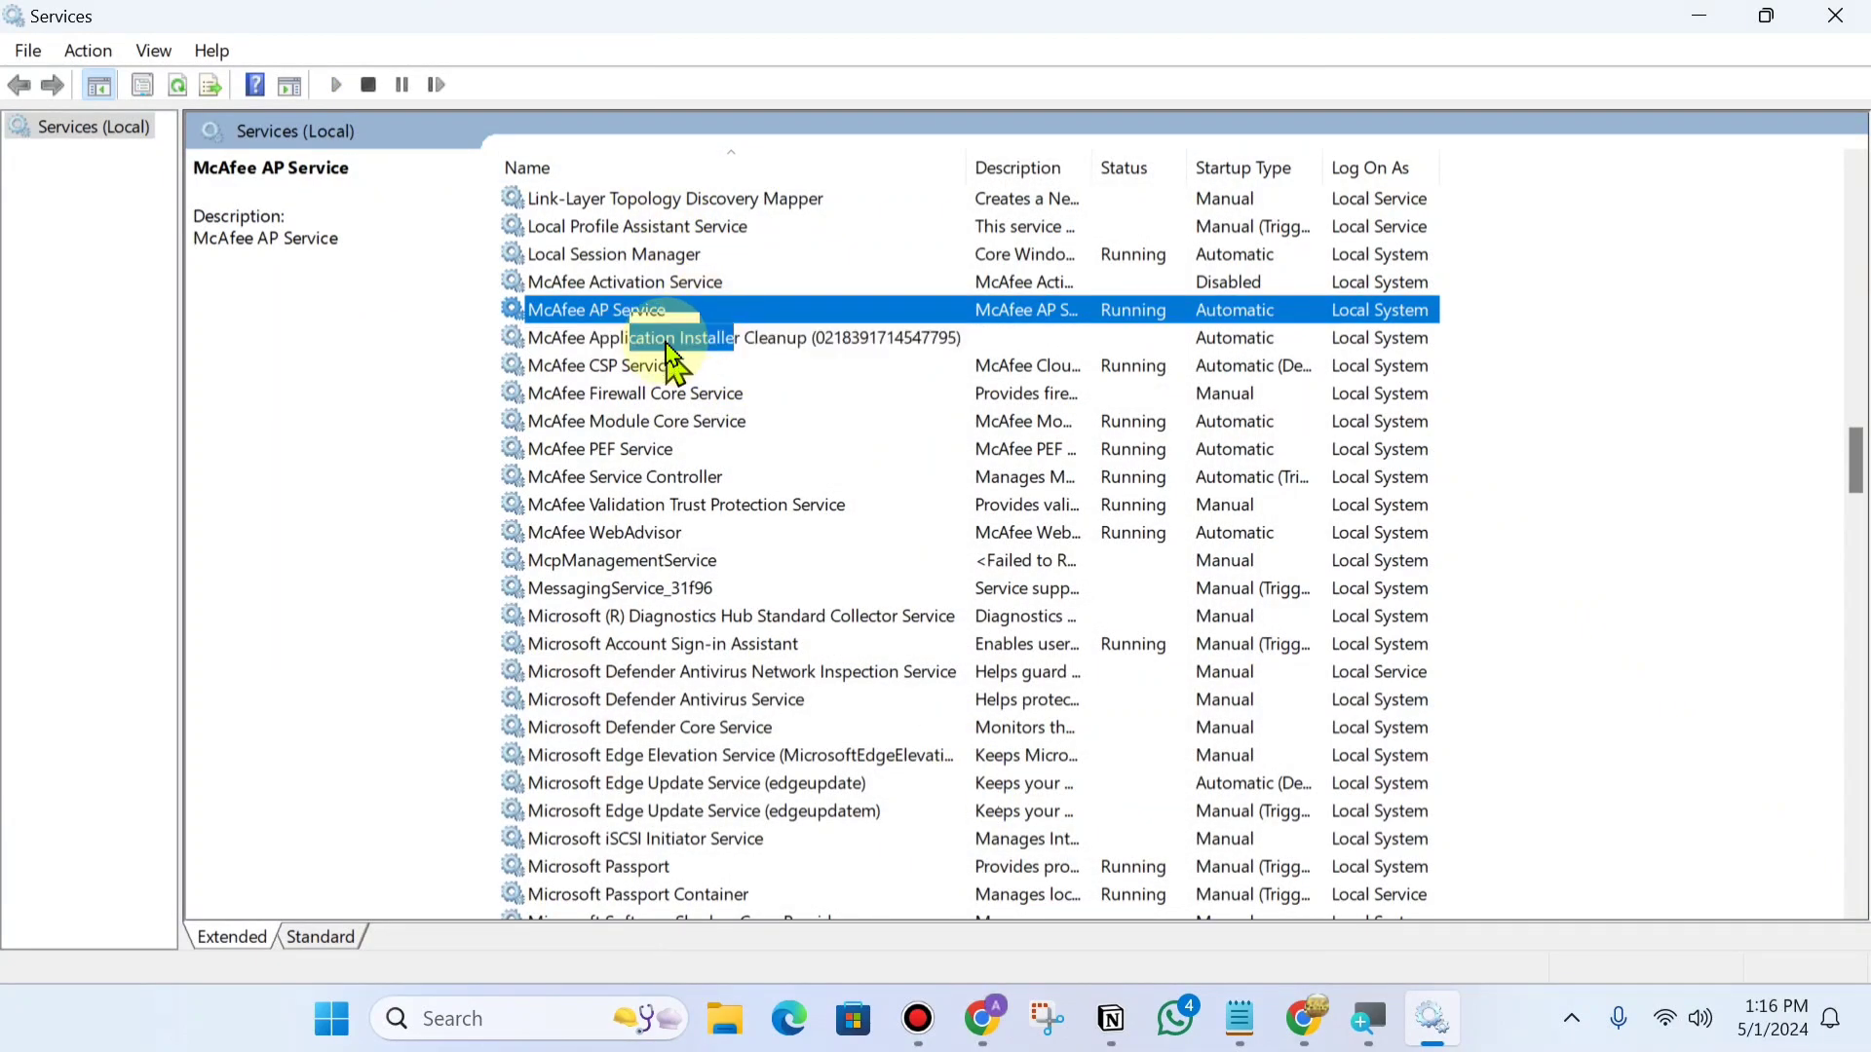
{"action": "left_click", "coordinate": [669, 341]}
{"action": "left_click", "coordinate": [619, 368]}
{"action": "left_click", "coordinate": [623, 394]}
{"action": "left_click", "coordinate": [628, 422]}
{"action": "left_click", "coordinate": [625, 450]}
{"action": "left_click", "coordinate": [626, 477]}
{"action": "left_click", "coordinate": [627, 504]}
{"action": "left_click", "coordinate": [628, 532]}
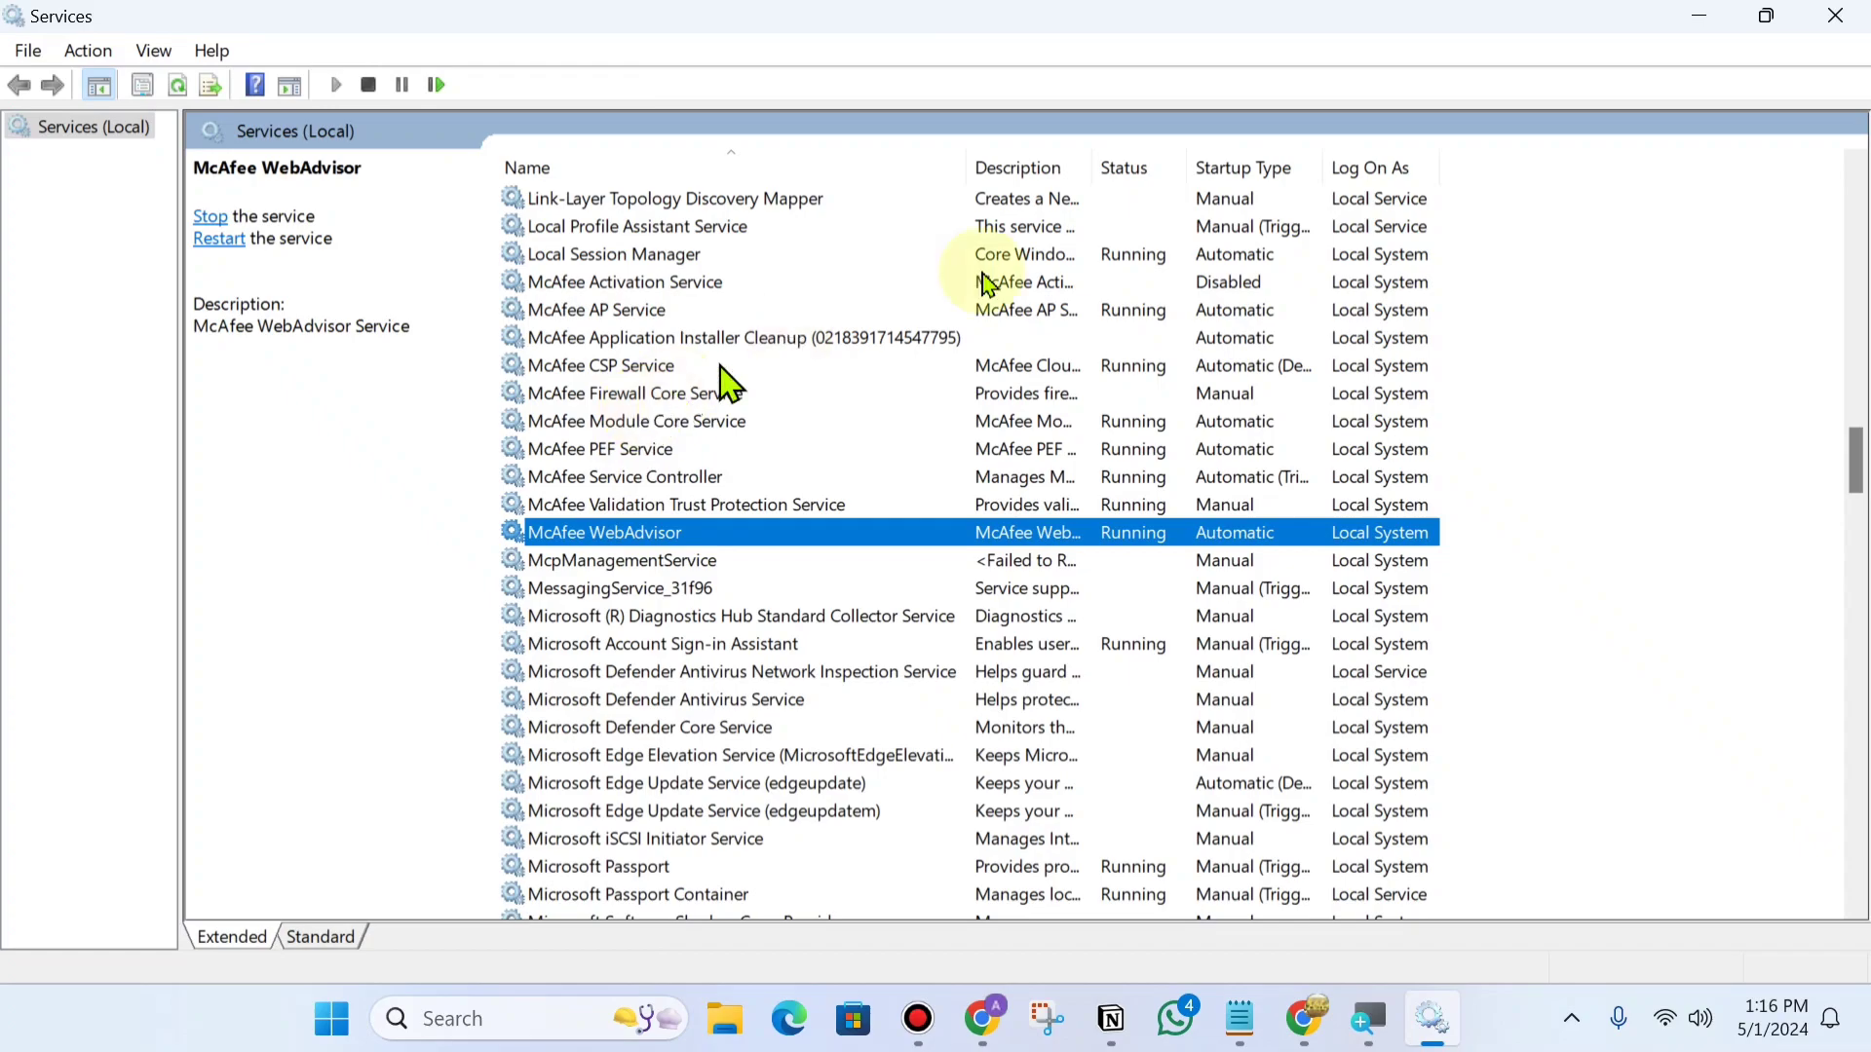
Close the Services console, switch to Chrome and remove the McAfee Web Boost extension.
{"action": "left_click", "coordinate": [1836, 16]}
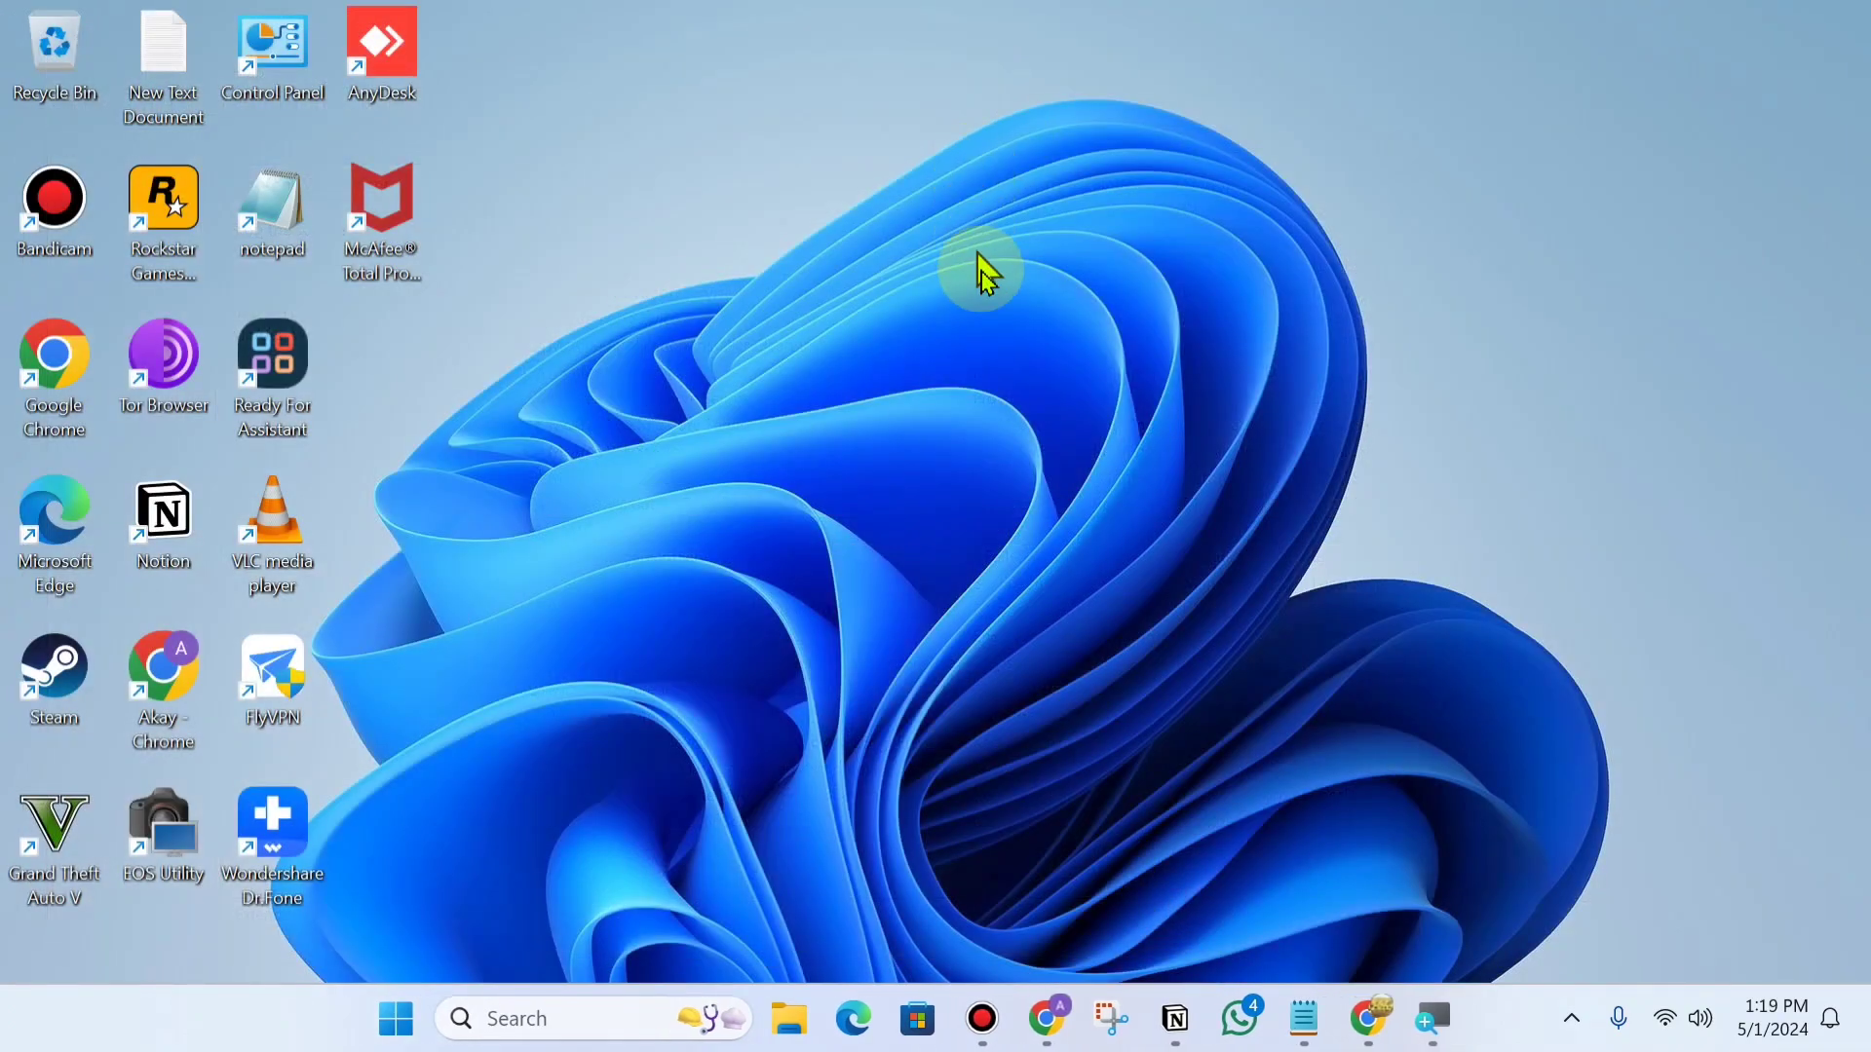
{"action": "left_click", "coordinate": [1051, 1023]}
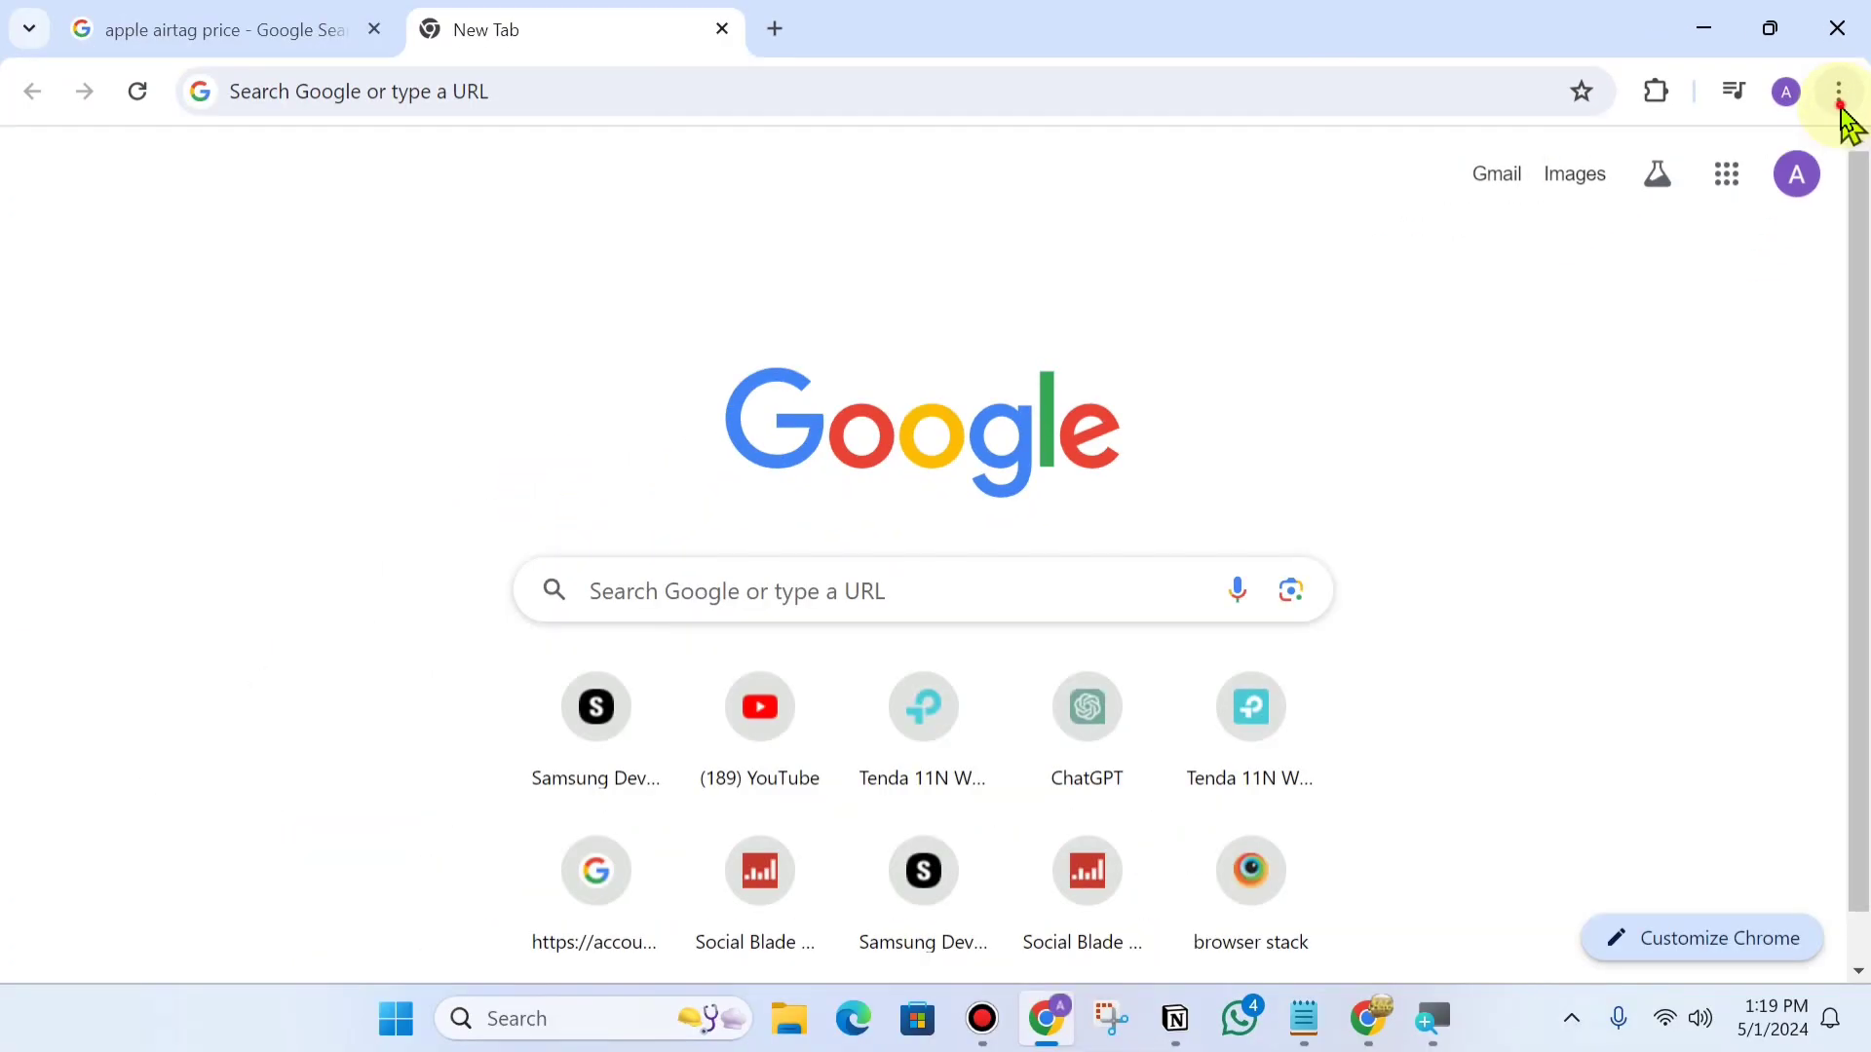
{"action": "left_click", "coordinate": [1839, 93]}
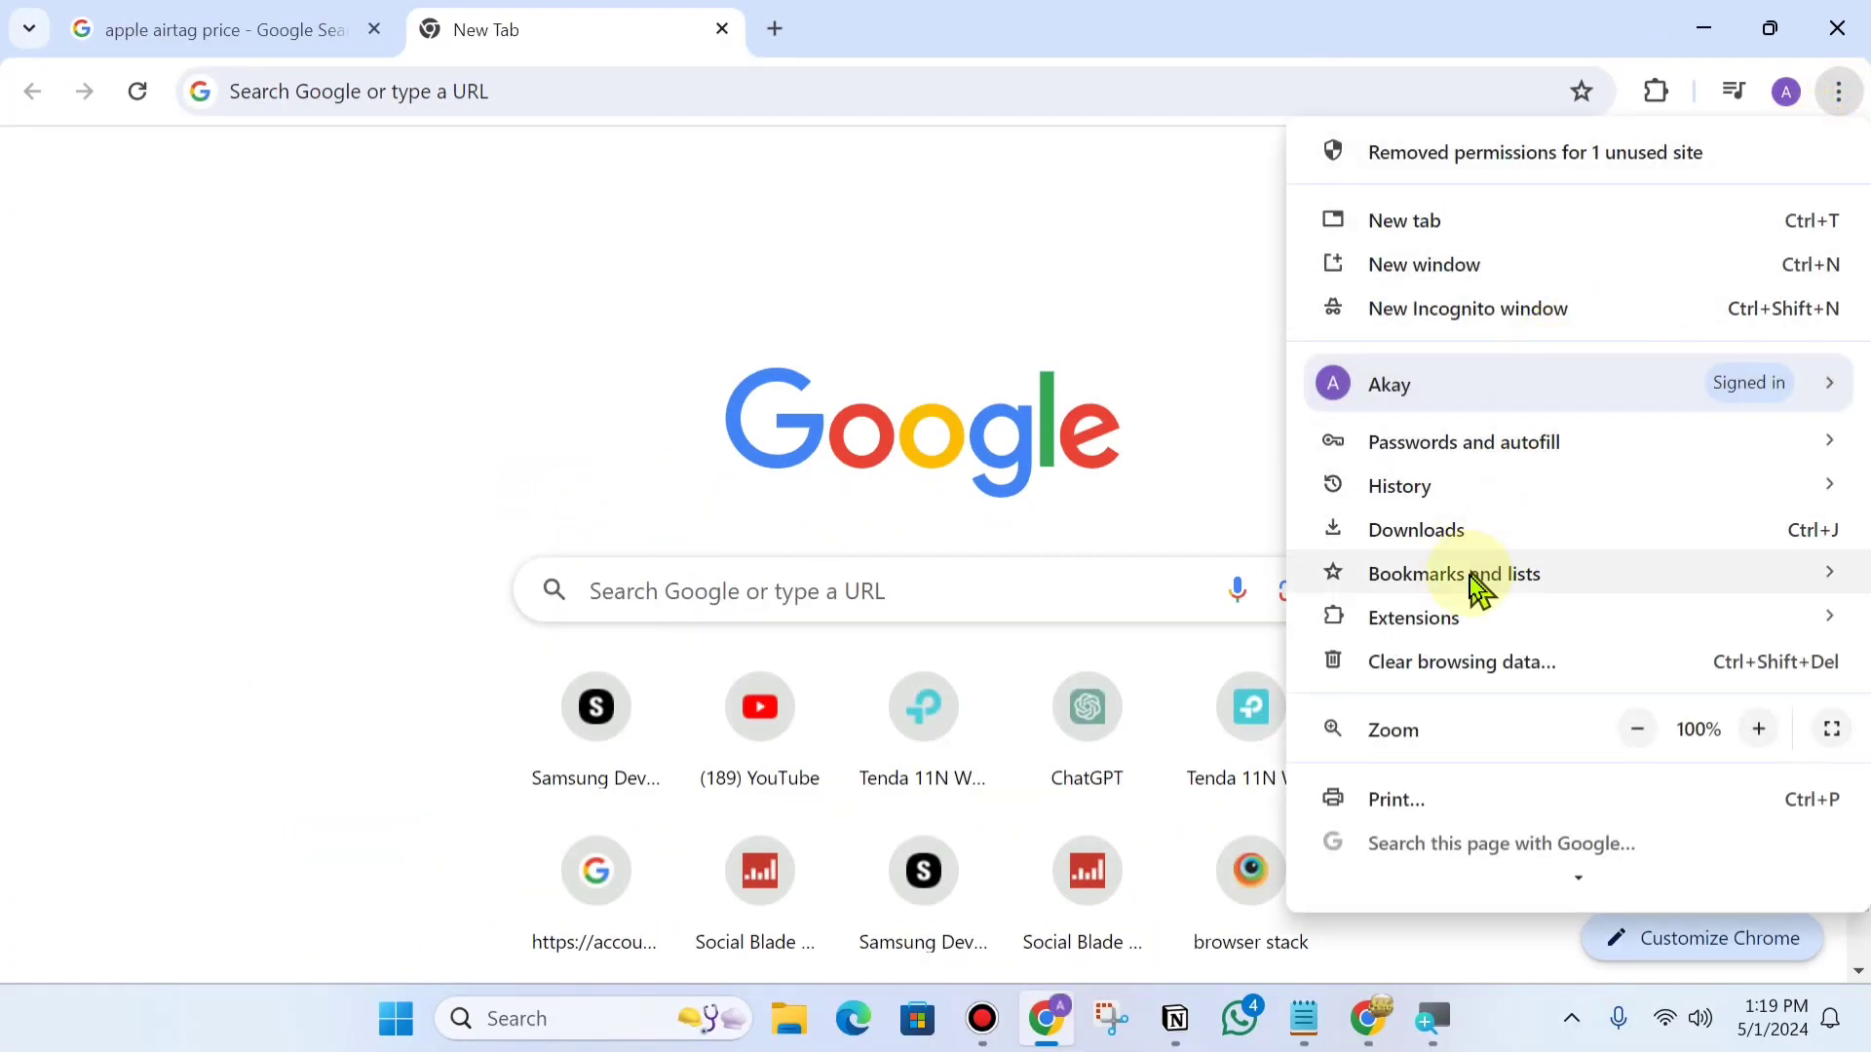
{"action": "mouse_move", "coordinate": [1420, 617]}
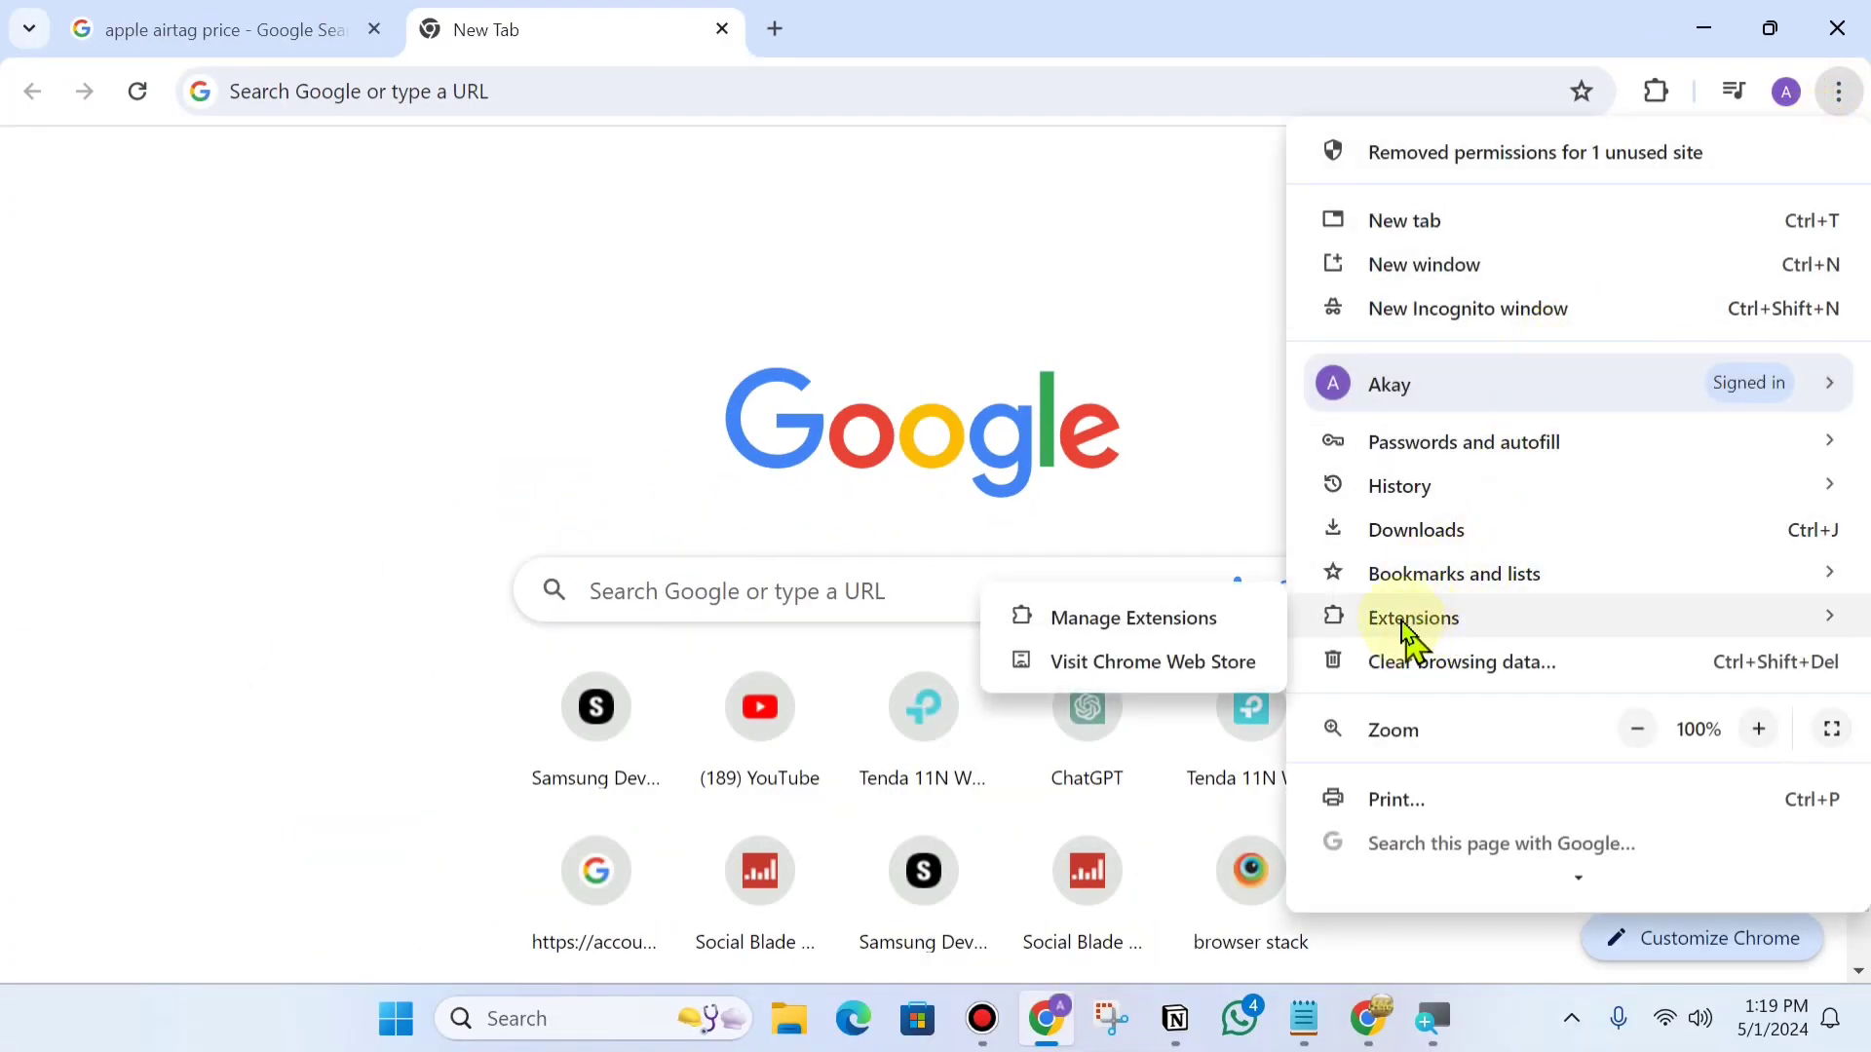
{"action": "left_click", "coordinate": [1215, 624]}
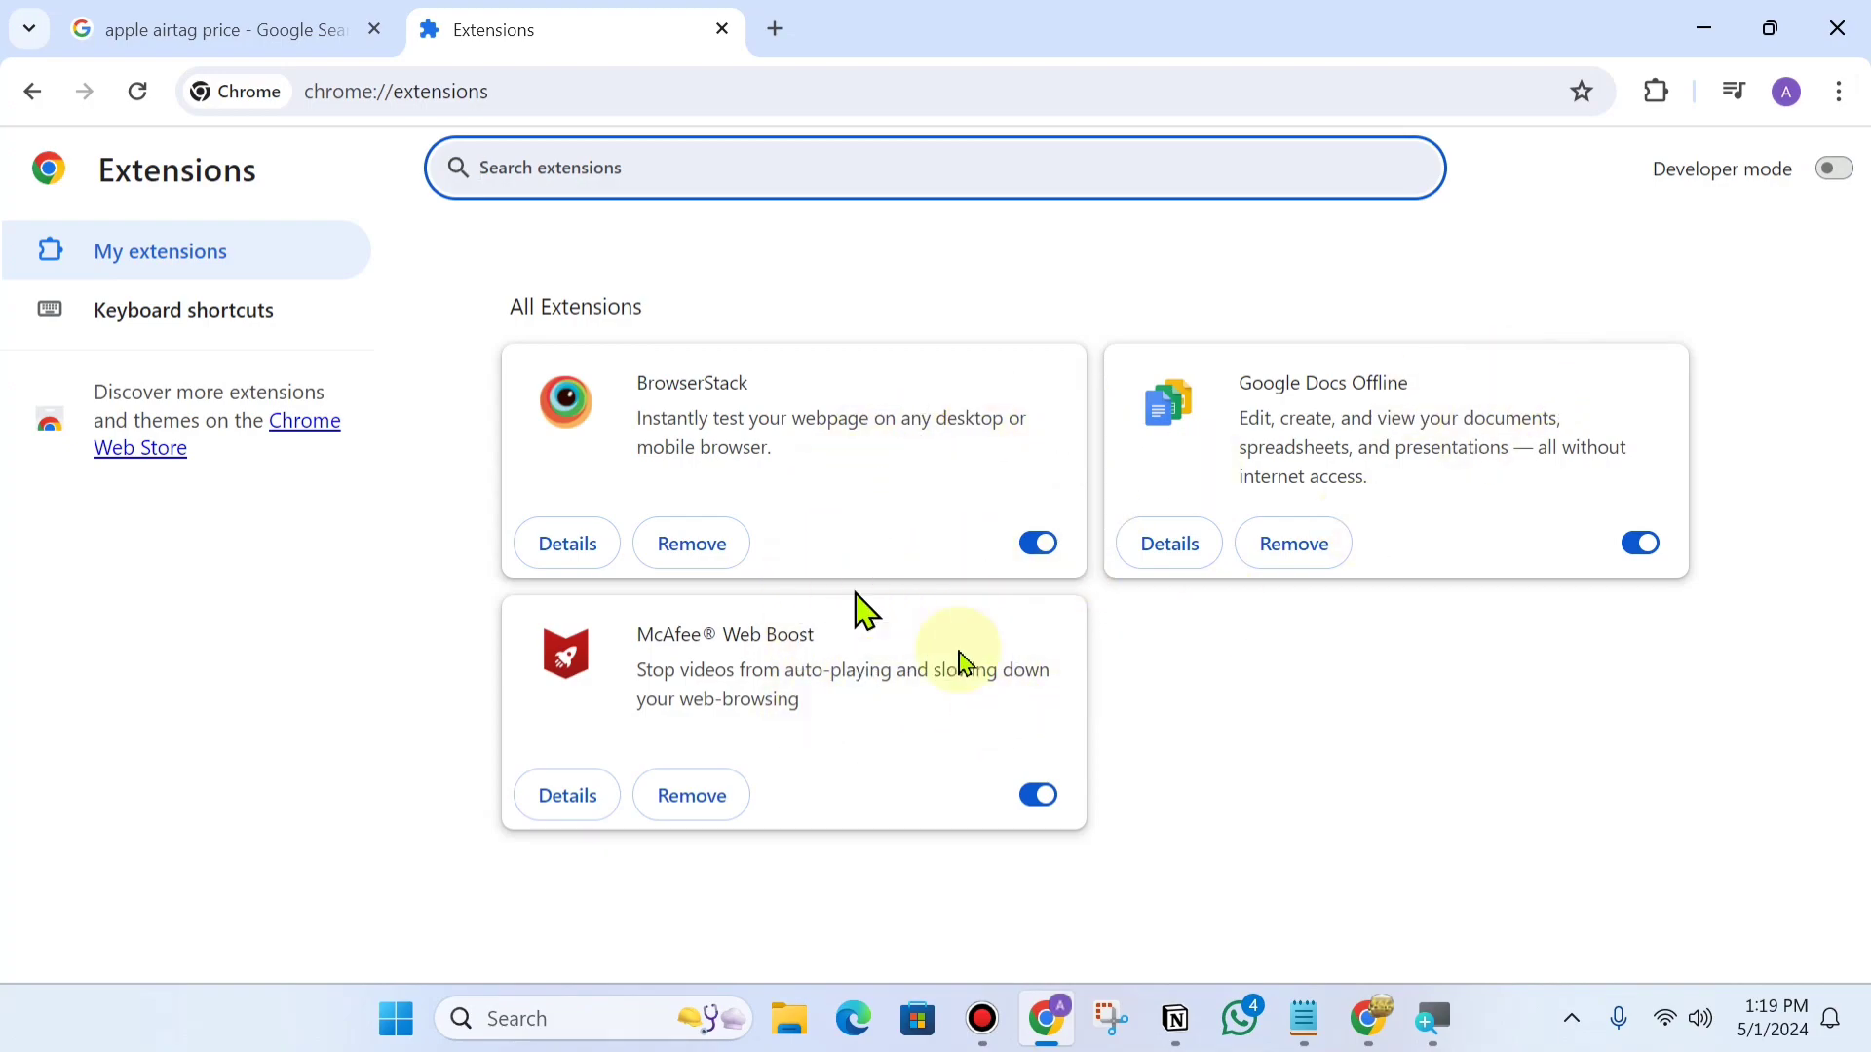
{"action": "left_click", "coordinate": [712, 816]}
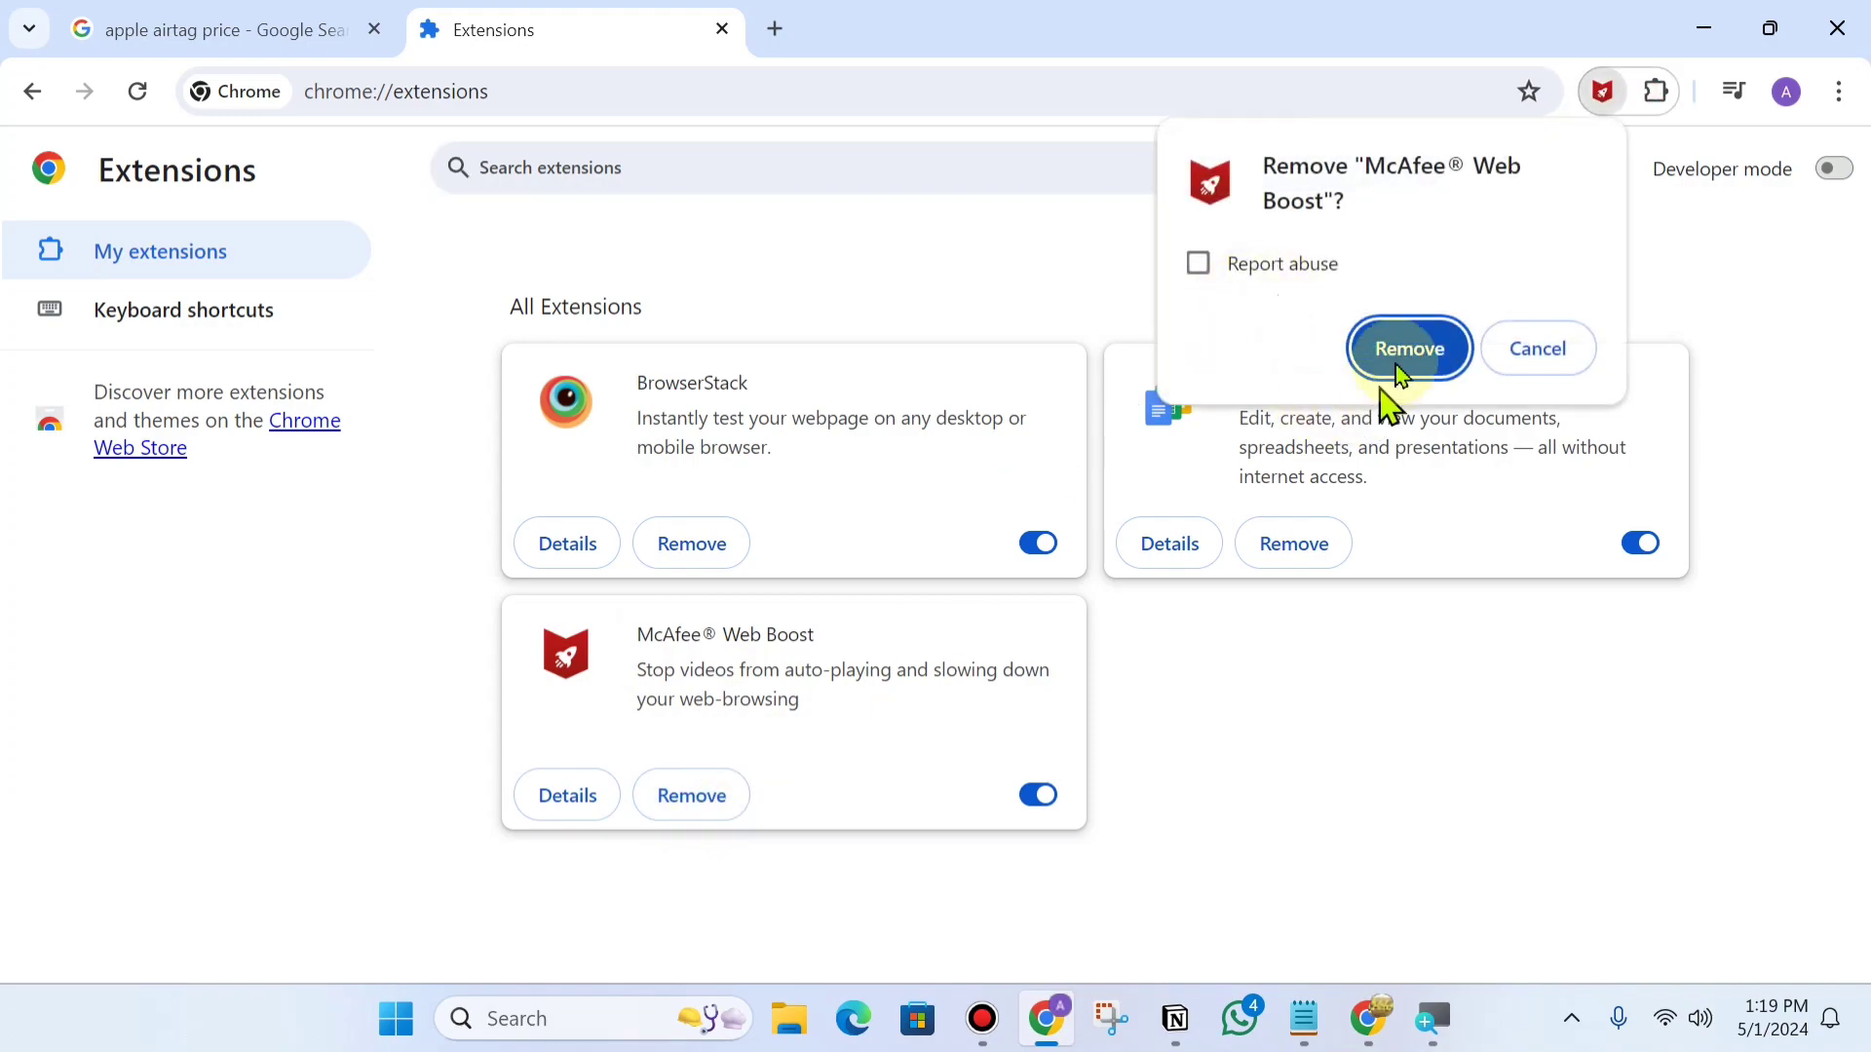
{"action": "left_click", "coordinate": [1410, 347]}
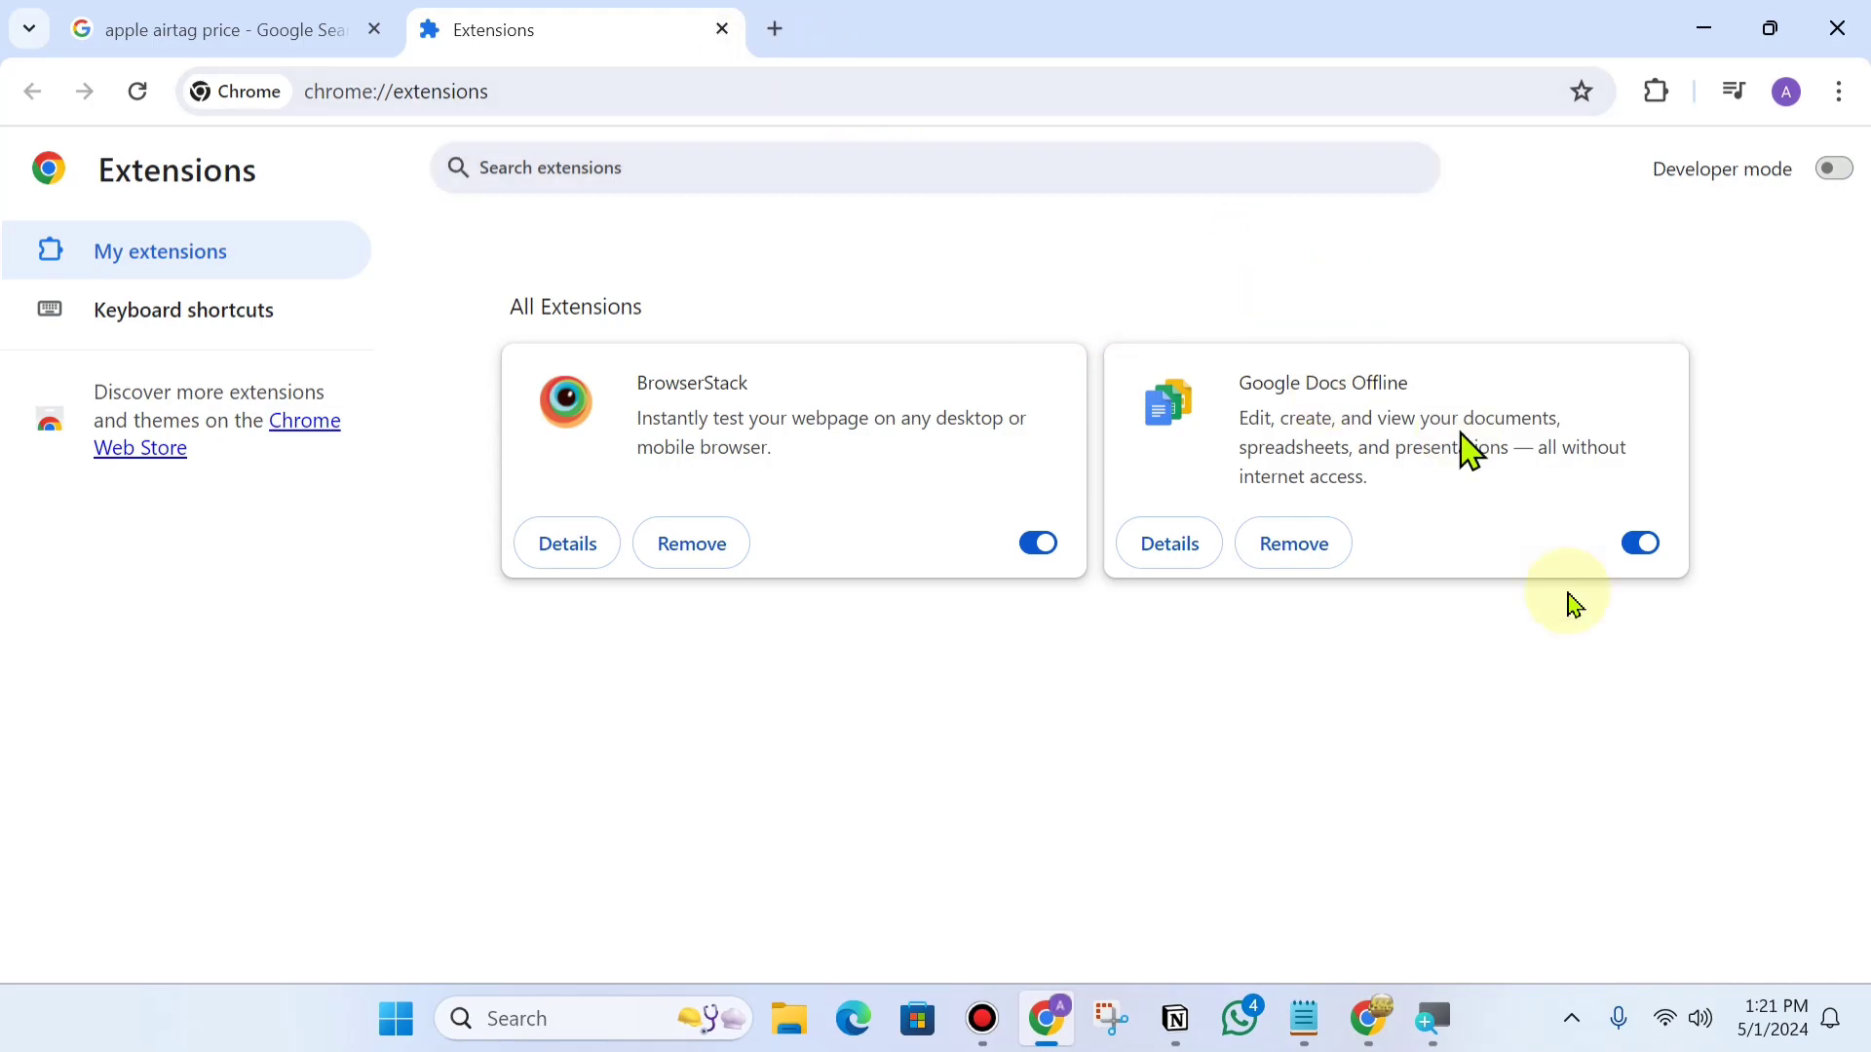
In Chrome's site settings, set the default notification behavior to "Don't allow sites to send notifications".
{"action": "left_click", "coordinate": [1837, 97]}
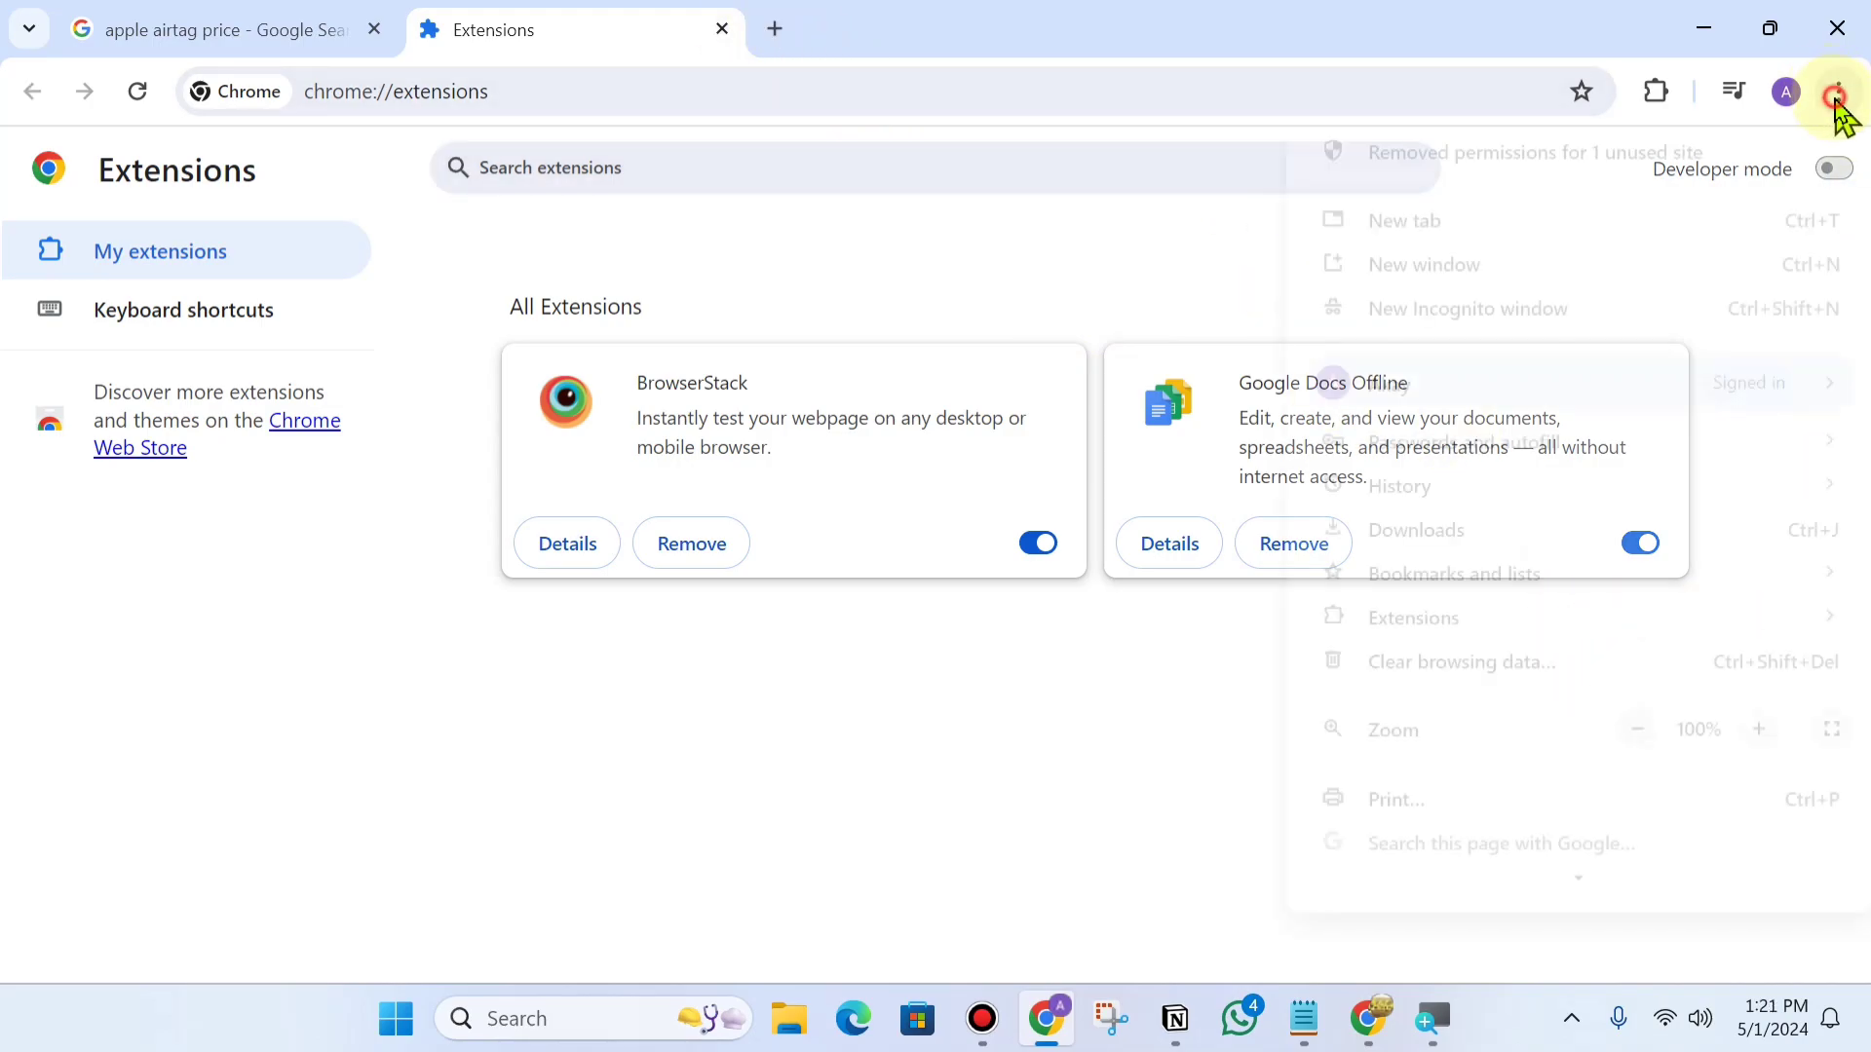
{"action": "scroll", "coordinate": [1608, 502], "scroll_direction": "down", "scroll_amount": 3}
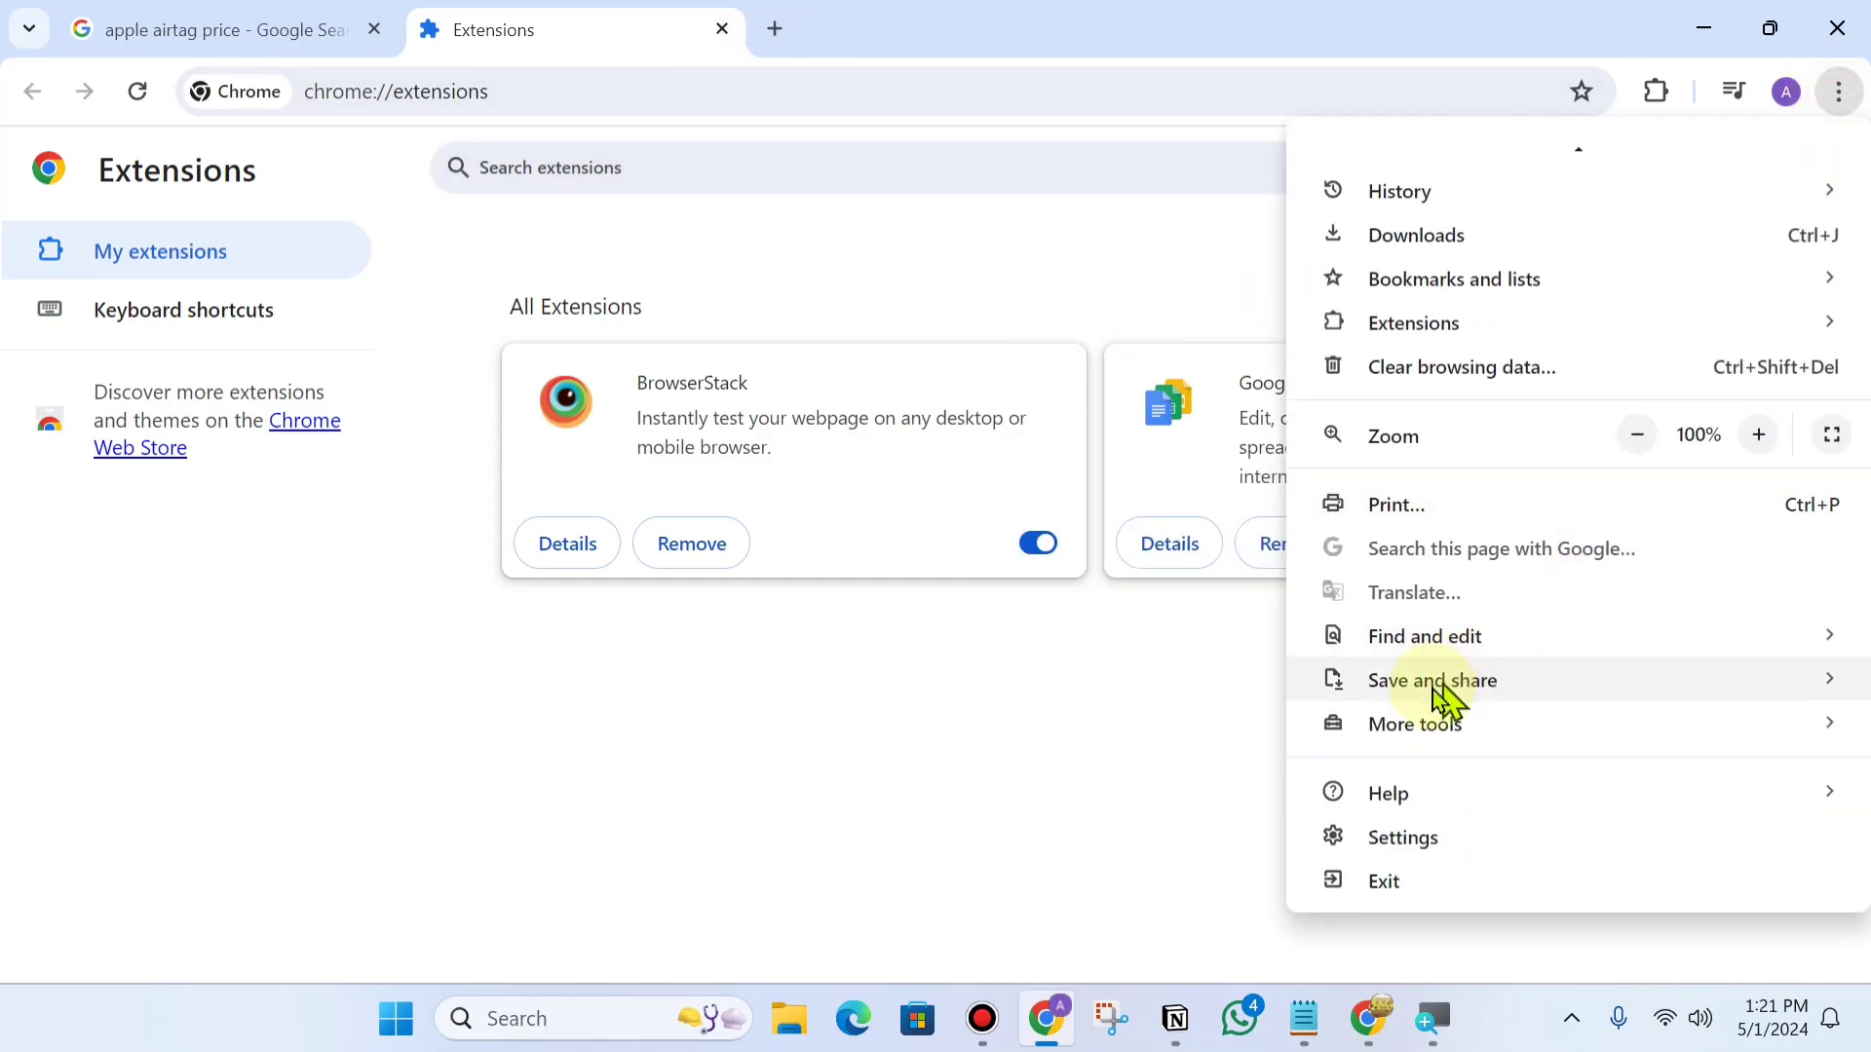
{"action": "left_click", "coordinate": [1418, 857]}
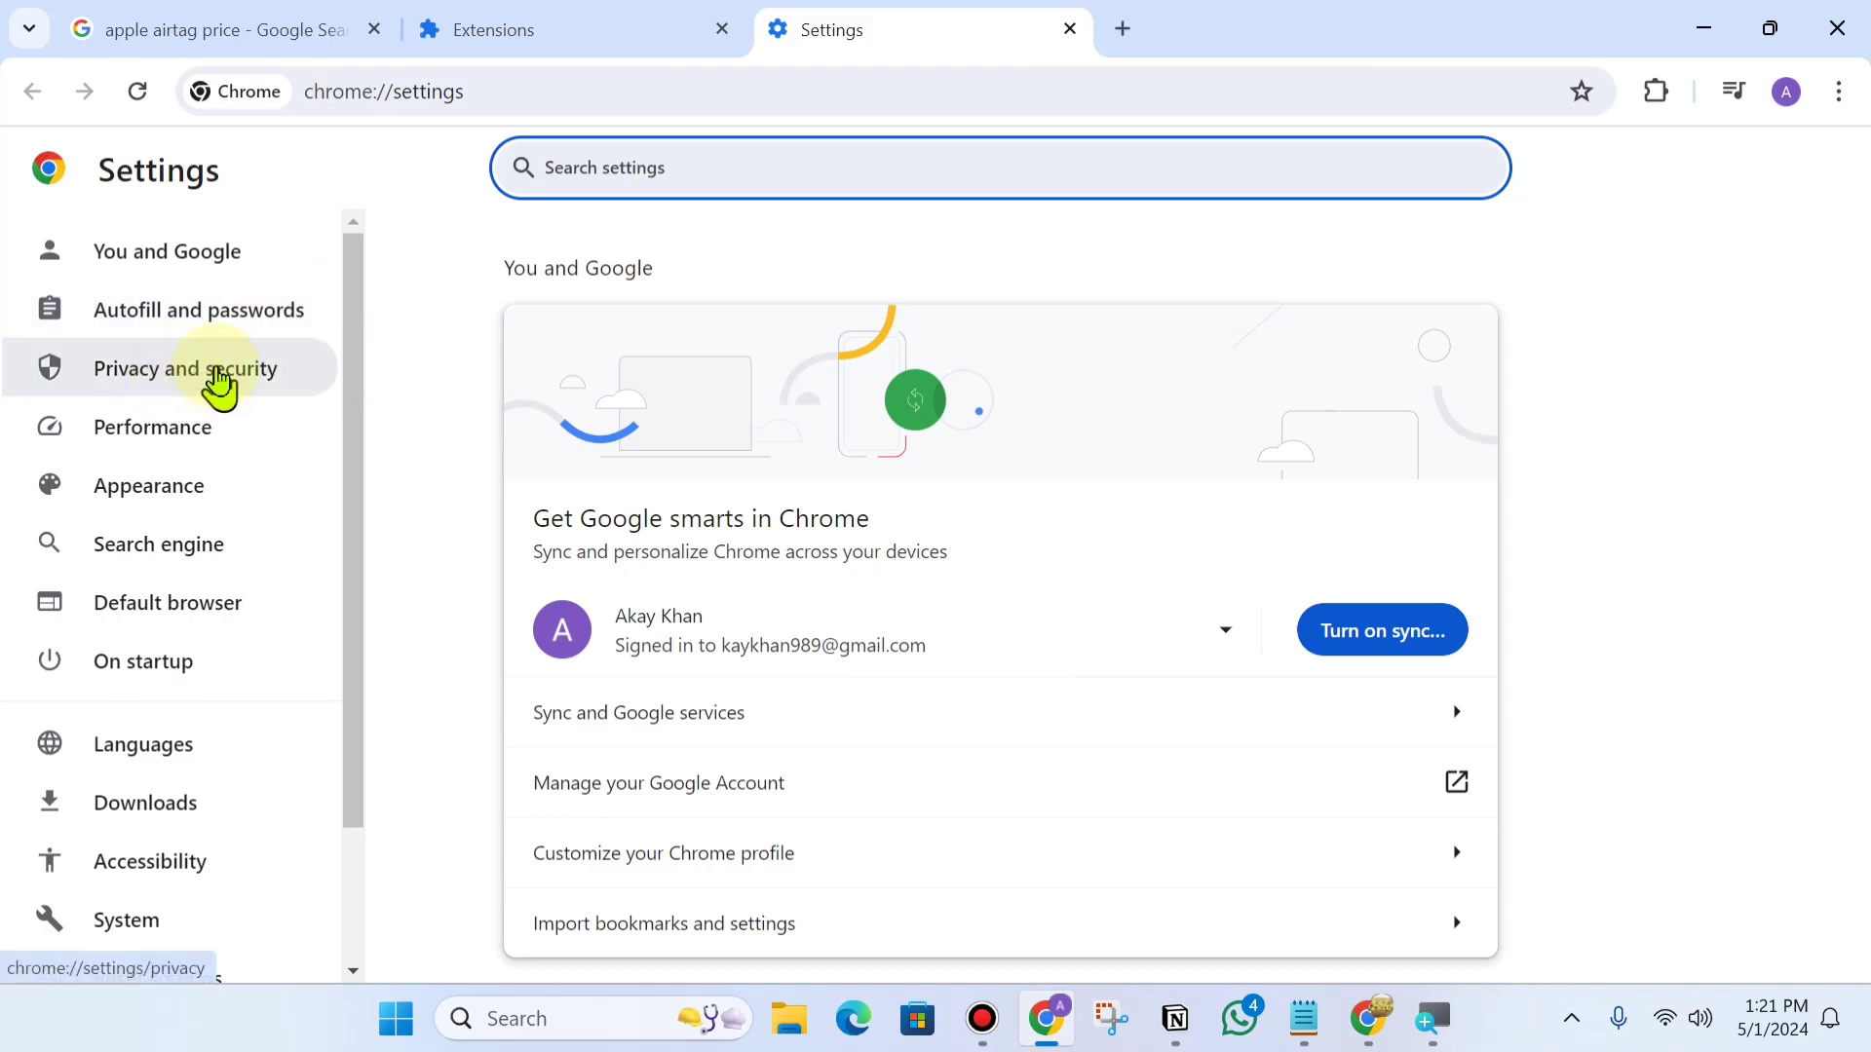
{"action": "left_click", "coordinate": [200, 380]}
{"action": "scroll", "coordinate": [755, 453], "scroll_direction": "down", "scroll_amount": 5}
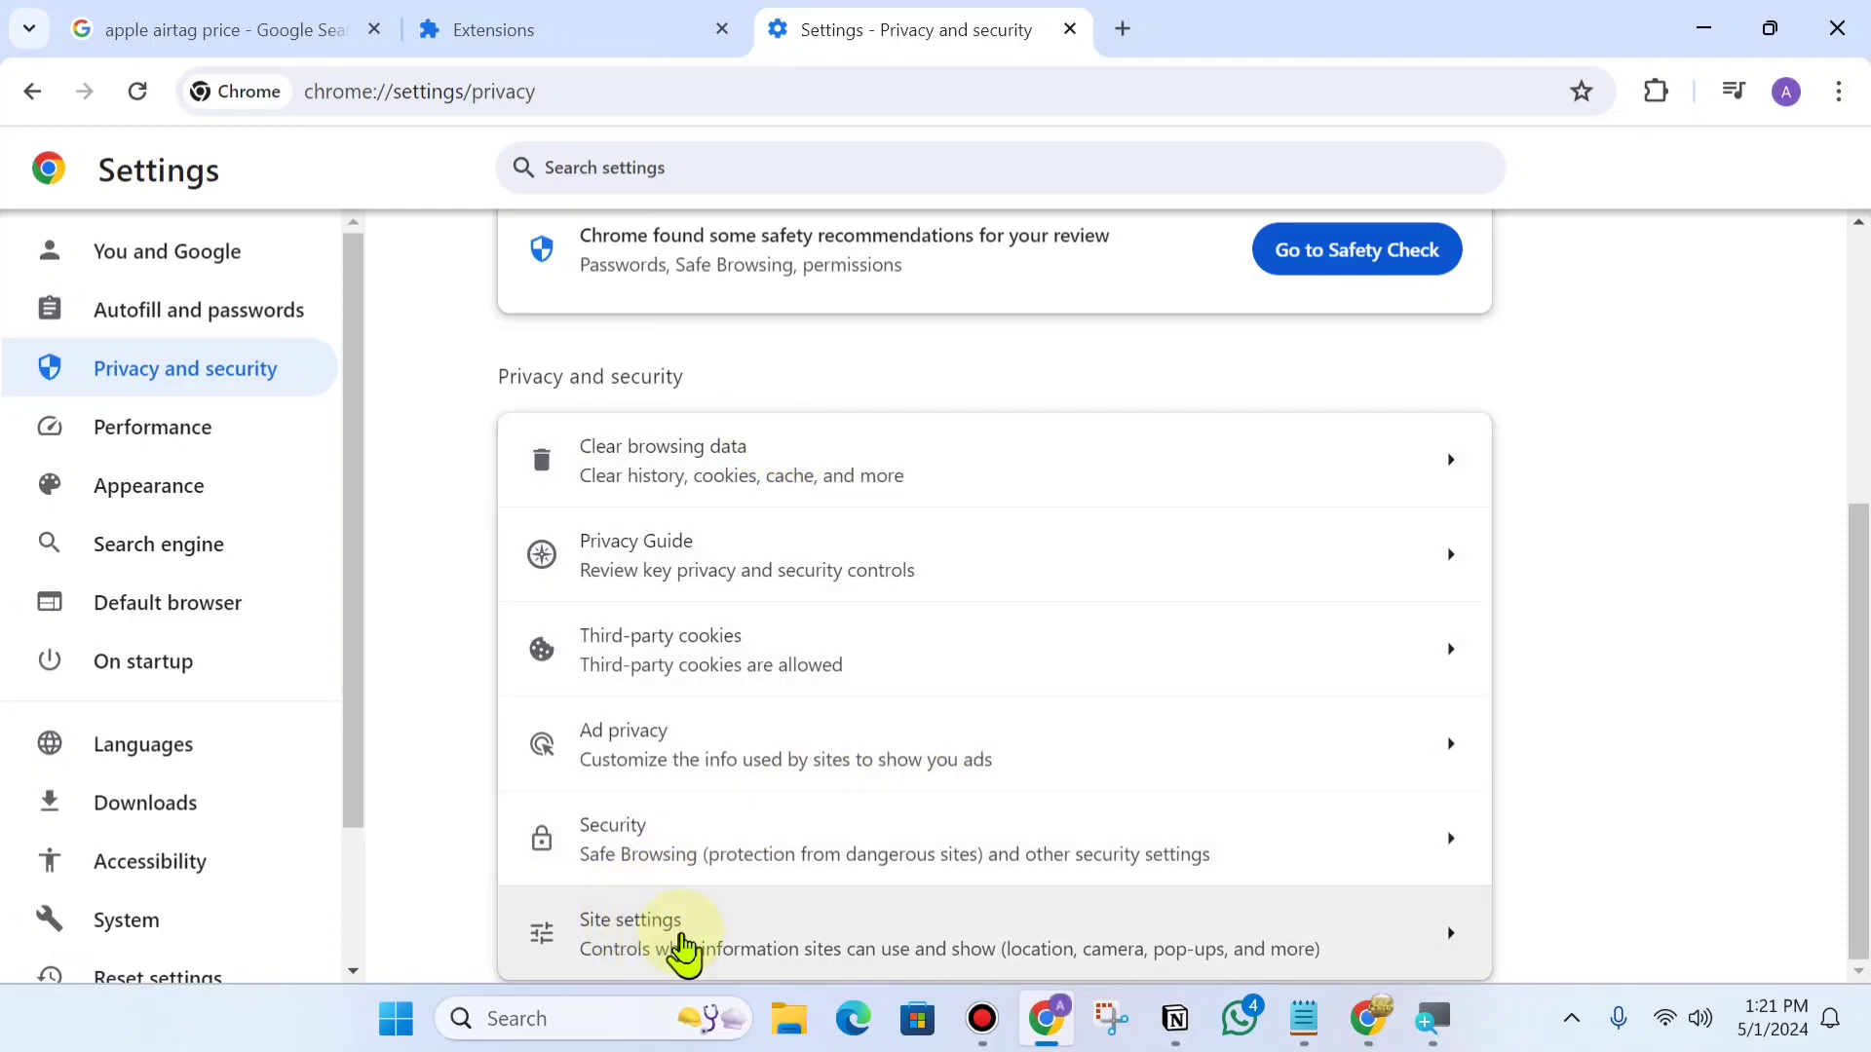
{"action": "left_click", "coordinate": [688, 945]}
{"action": "scroll", "coordinate": [794, 716], "scroll_direction": "down", "scroll_amount": 5}
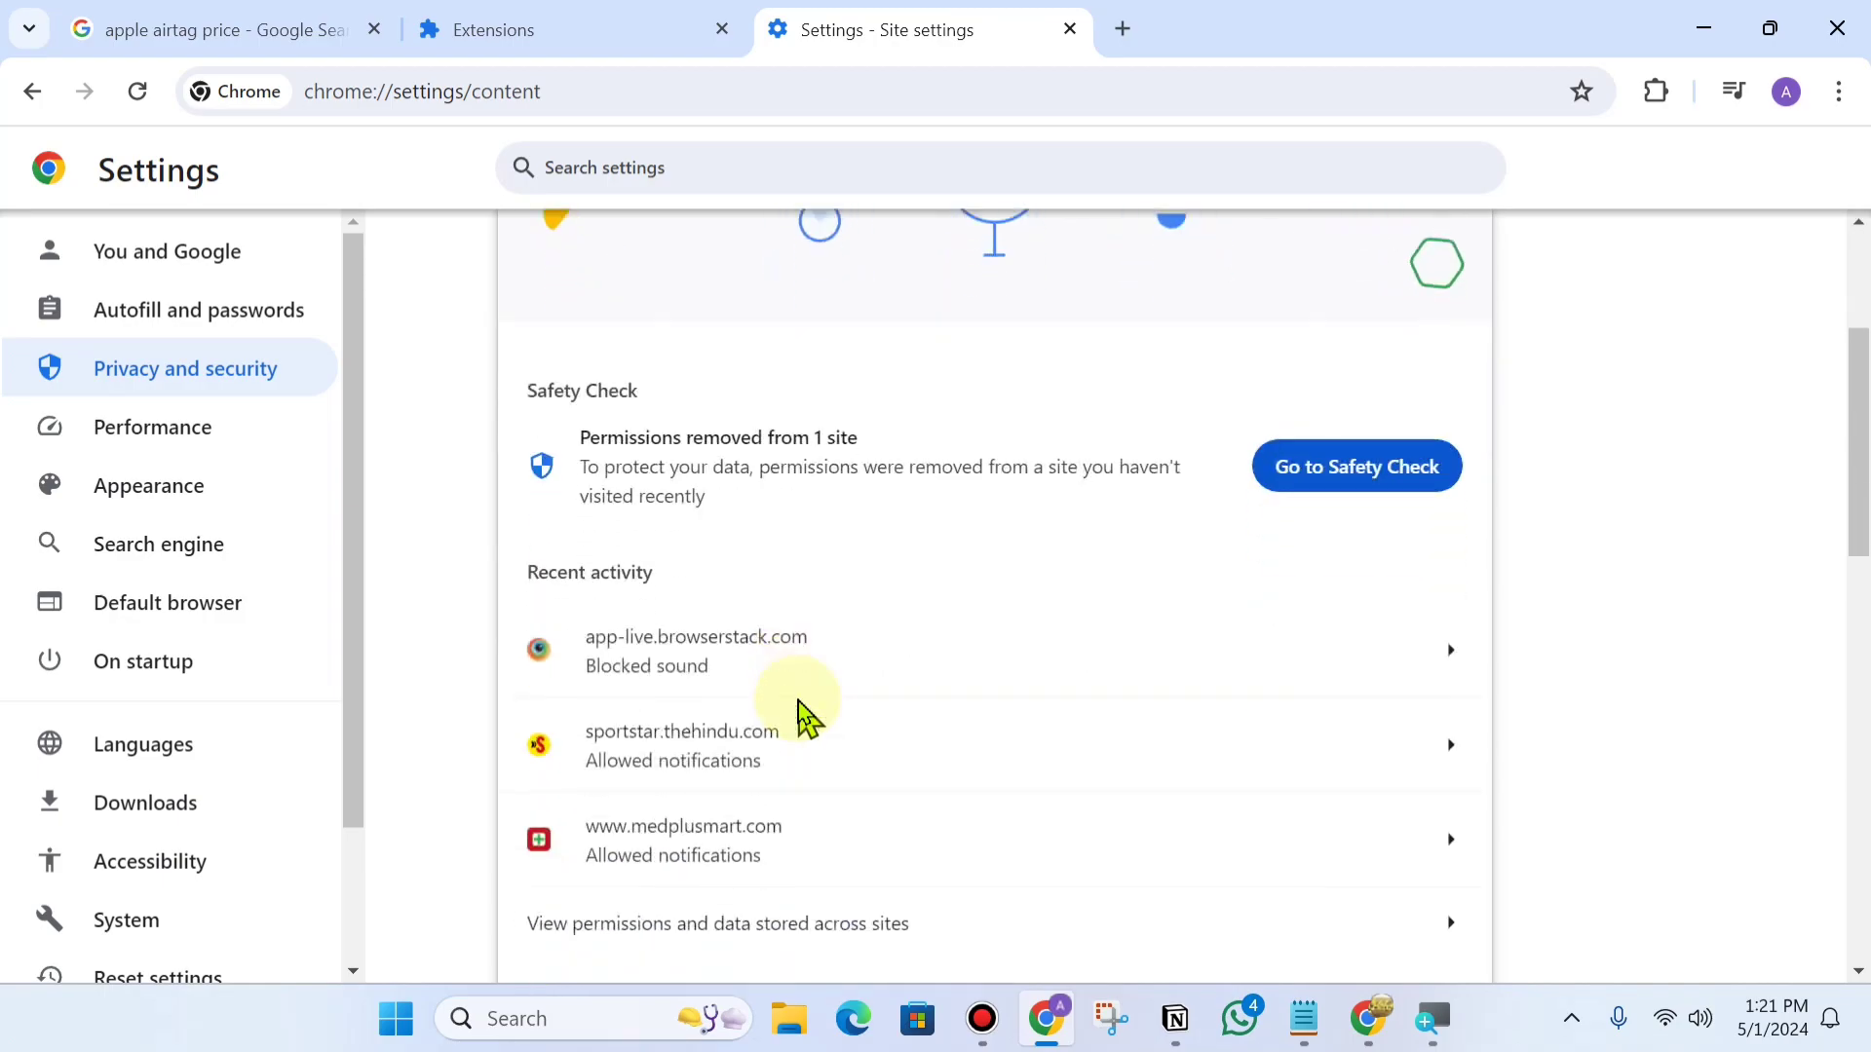
{"action": "scroll", "coordinate": [804, 703], "scroll_direction": "down", "scroll_amount": 7}
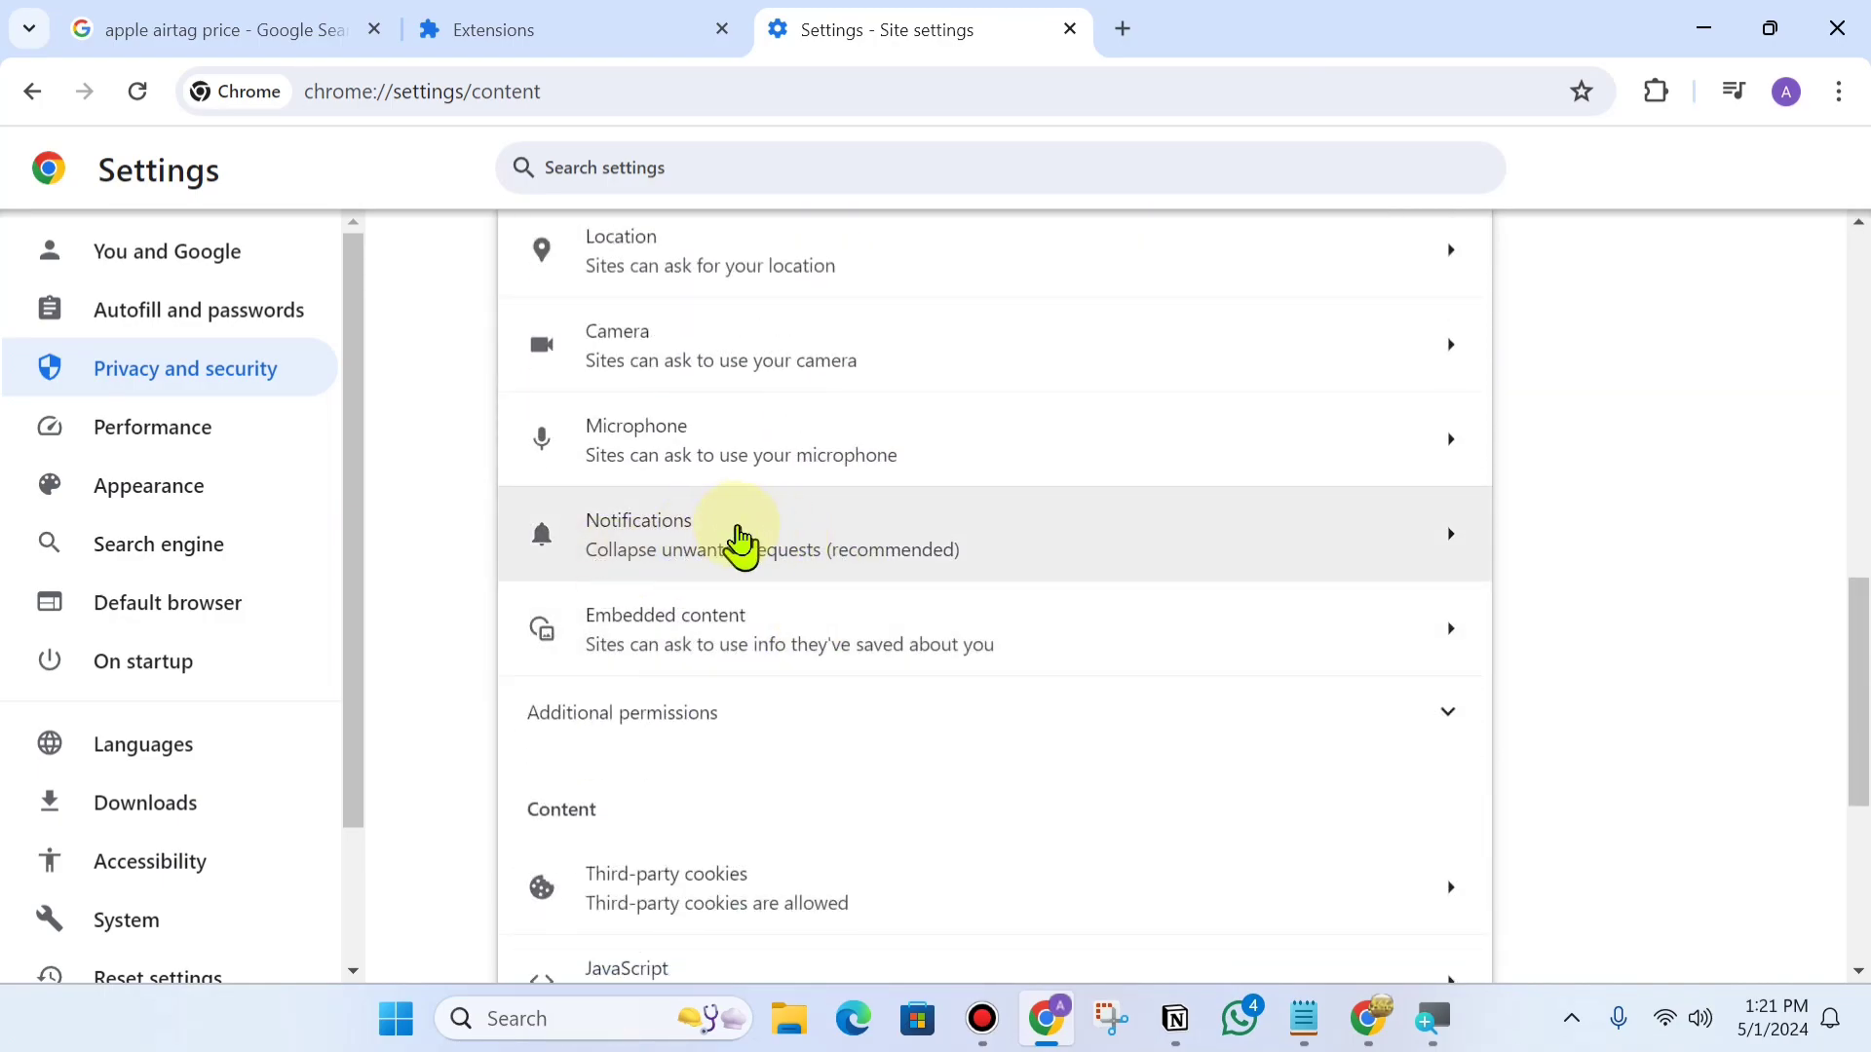
{"action": "left_click", "coordinate": [753, 542]}
{"action": "scroll", "coordinate": [776, 546], "scroll_direction": "down", "scroll_amount": 2}
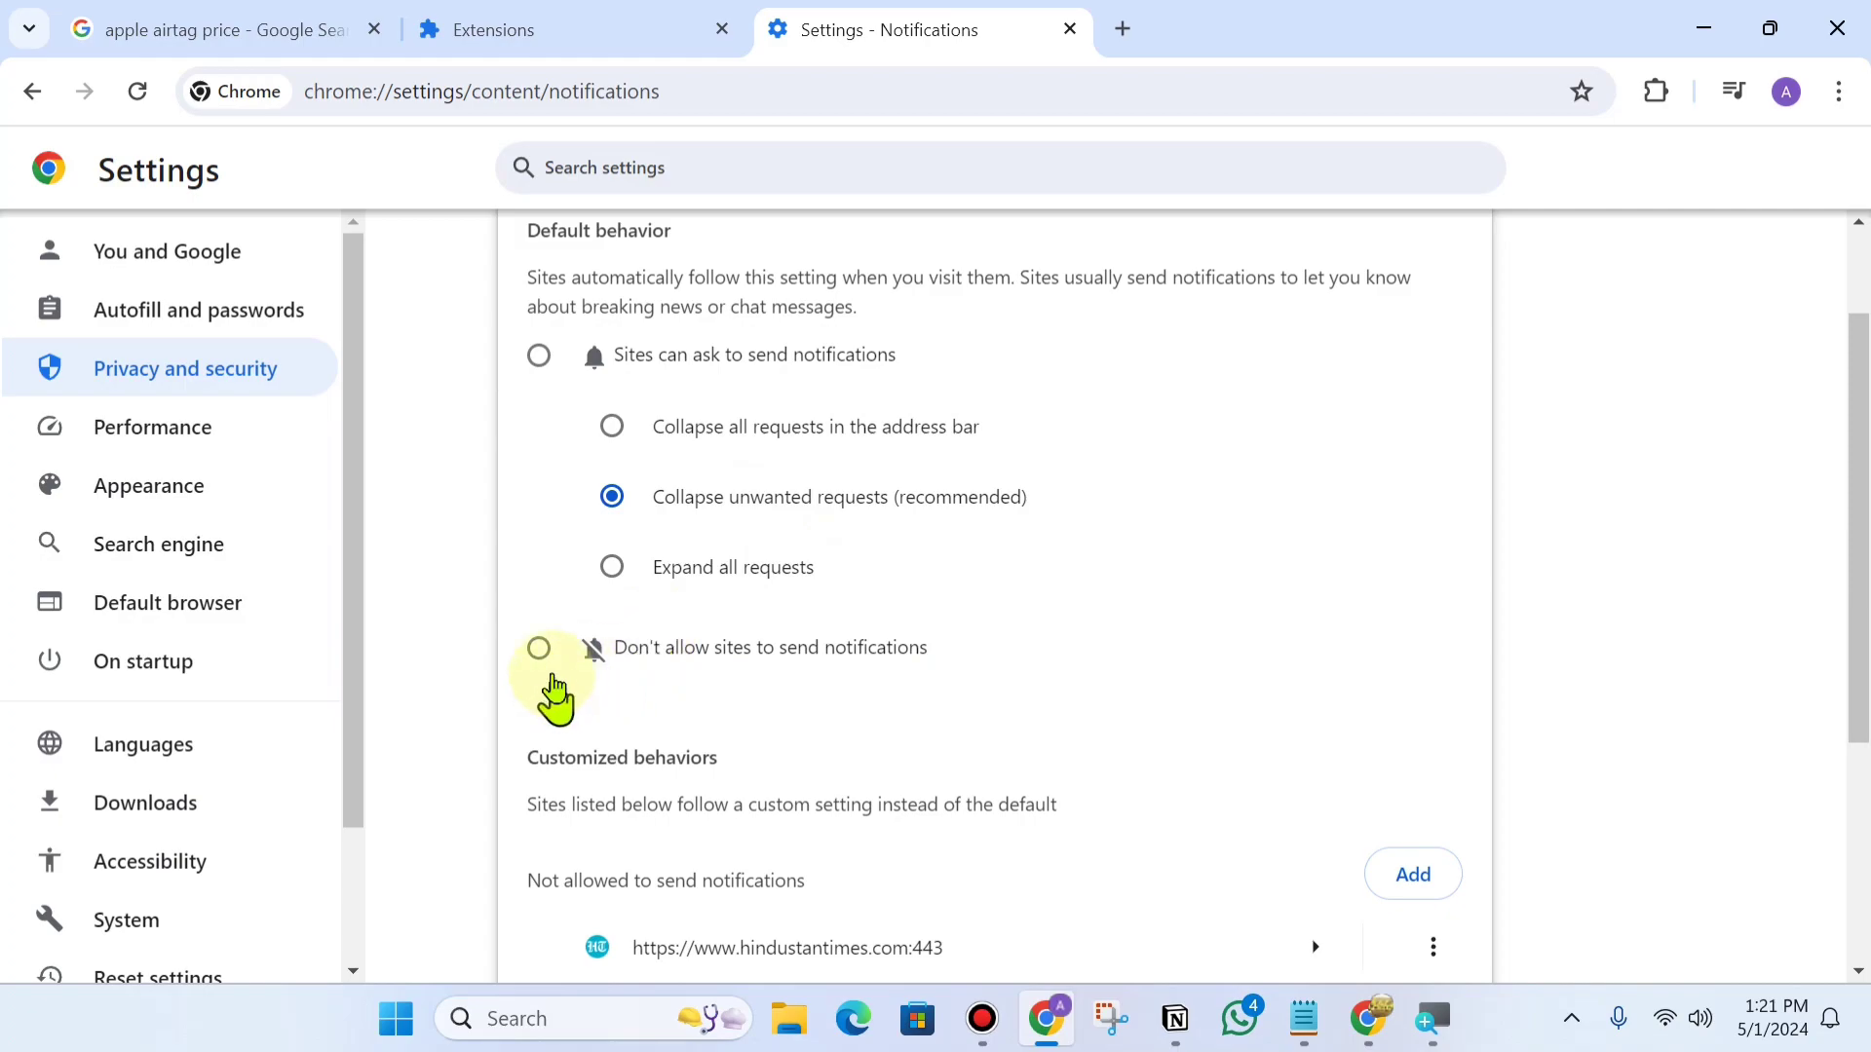
{"action": "left_click", "coordinate": [539, 647]}
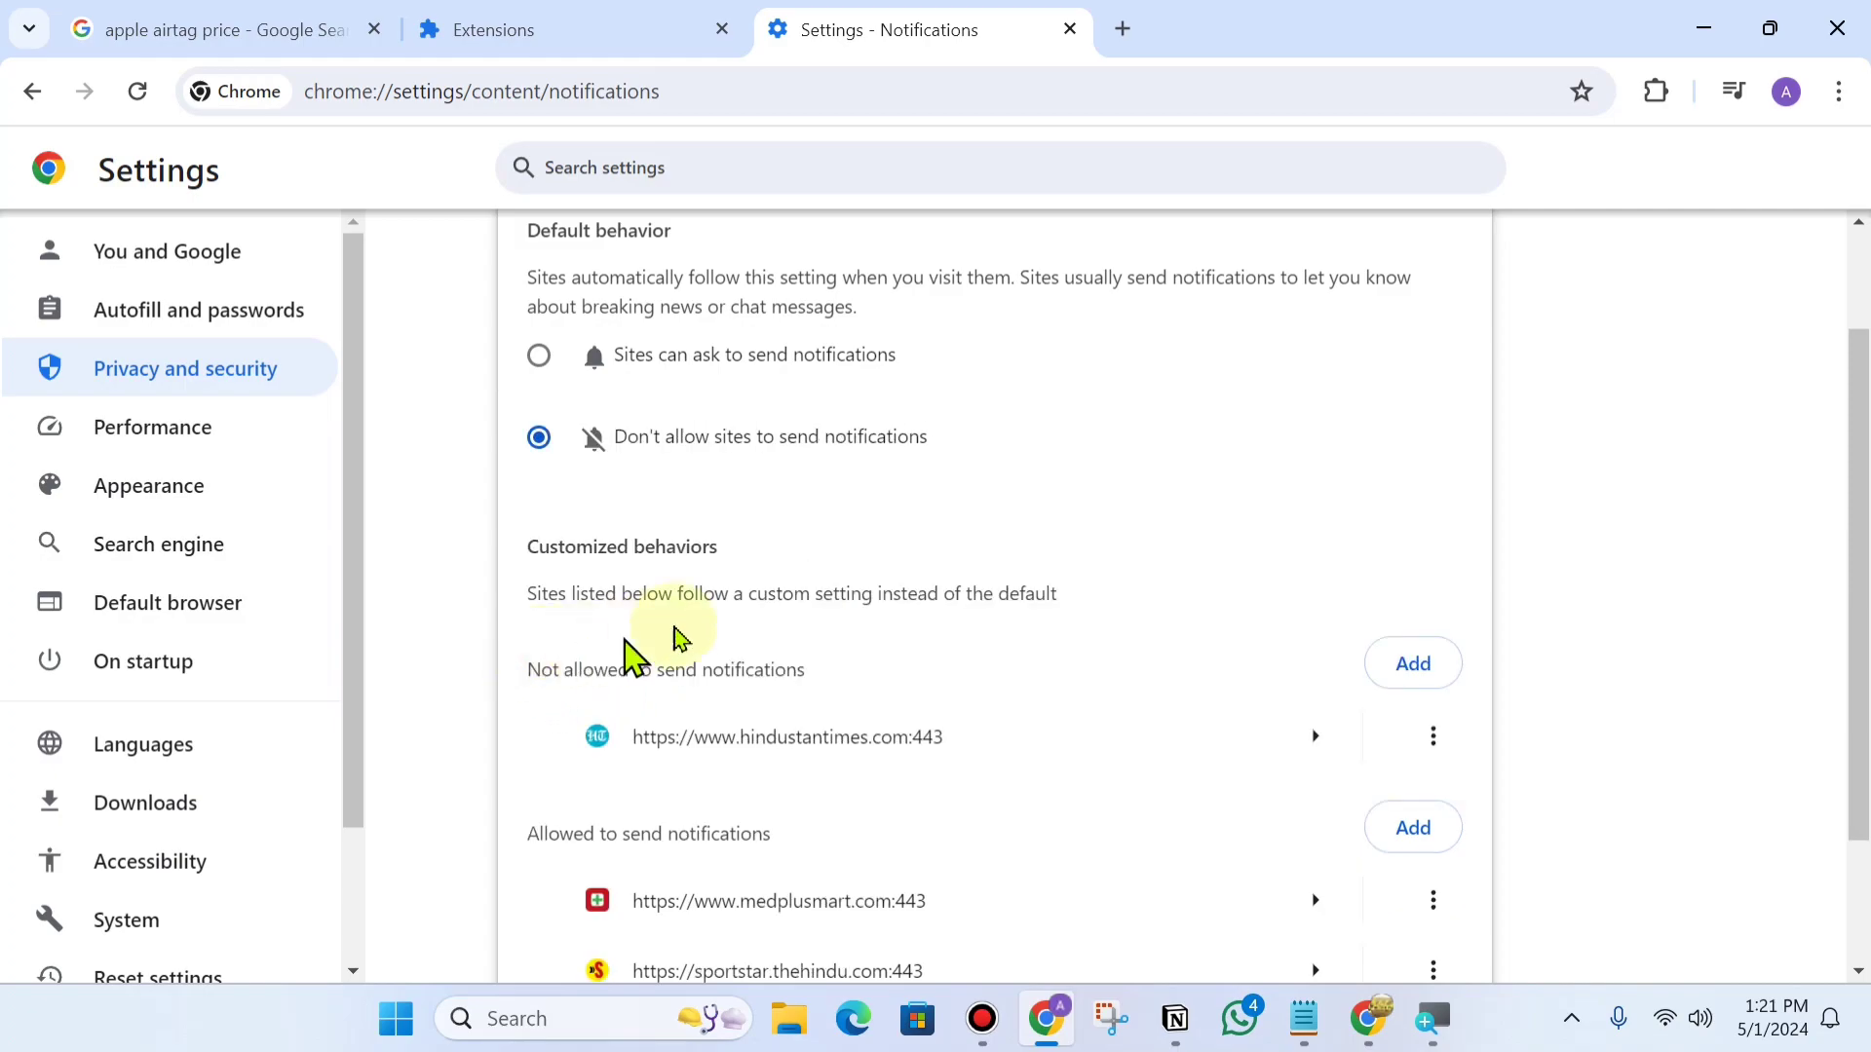
{"action": "scroll", "coordinate": [710, 619], "scroll_direction": "down", "scroll_amount": 2}
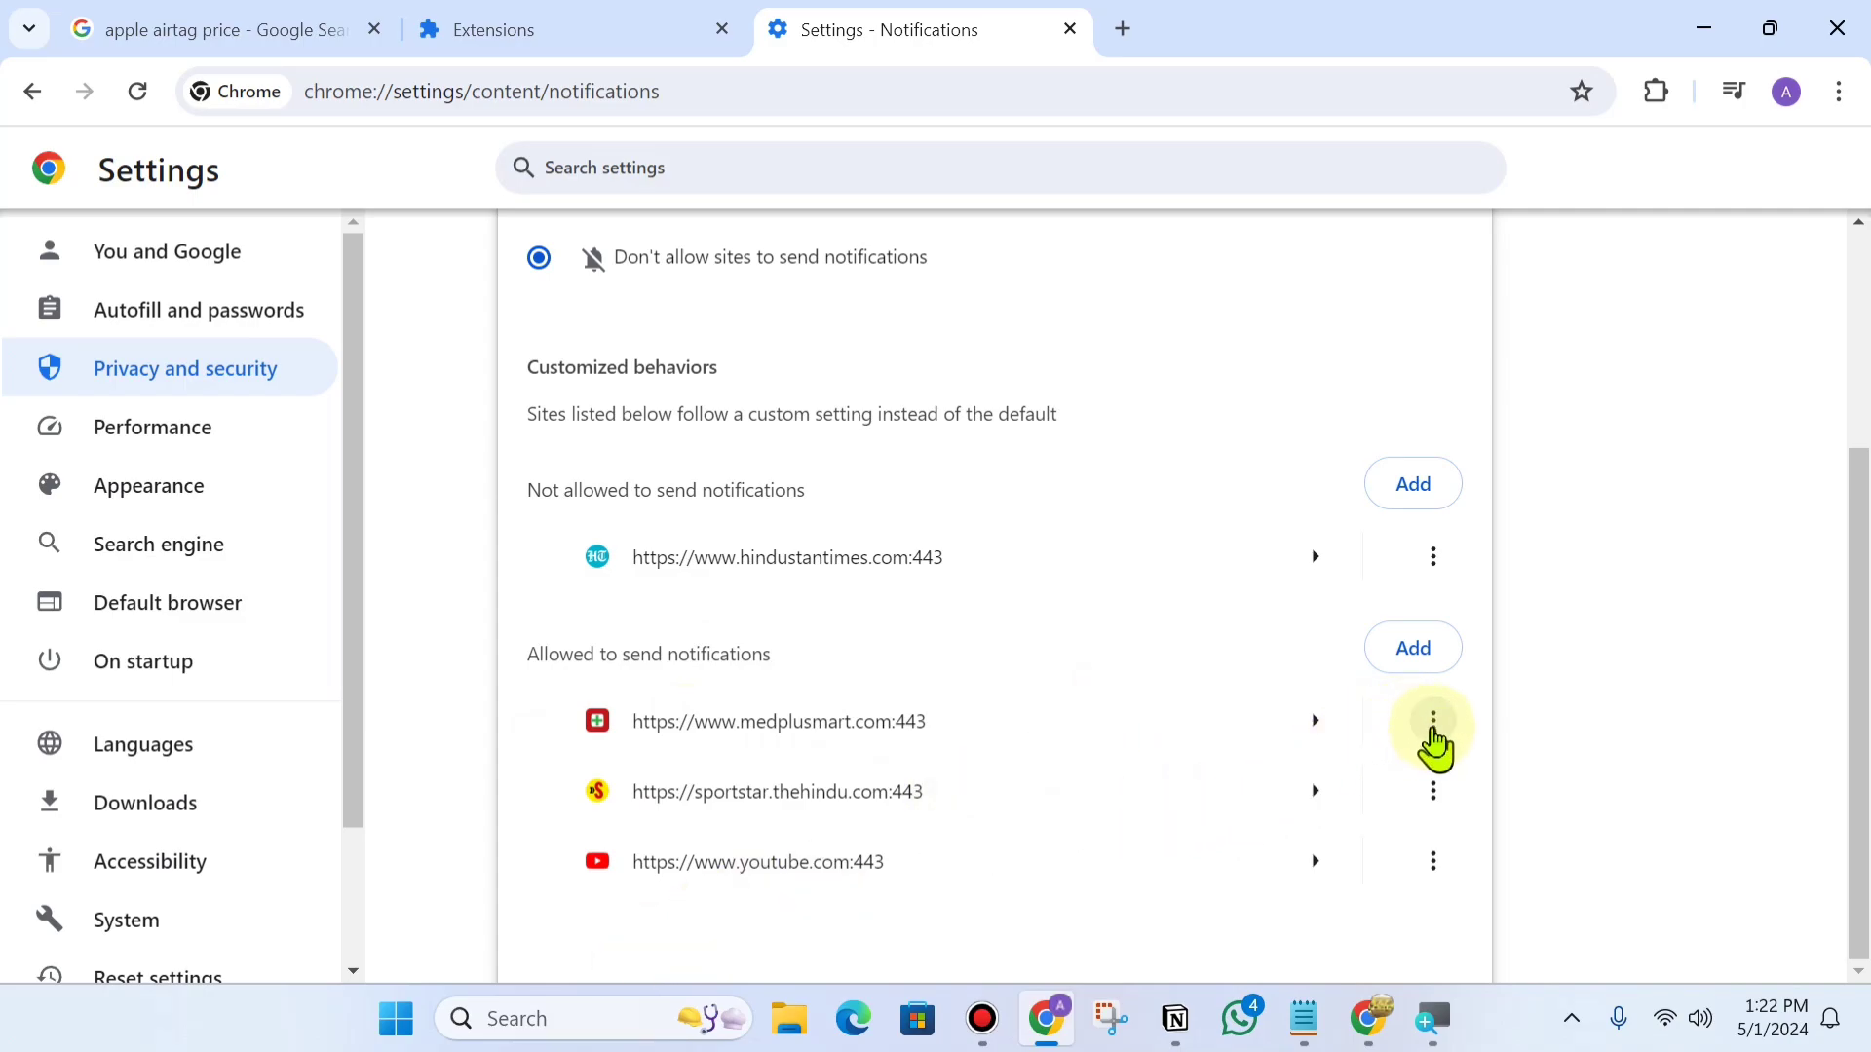
{"action": "left_click", "coordinate": [1433, 726]}
{"action": "left_click", "coordinate": [1354, 846]}
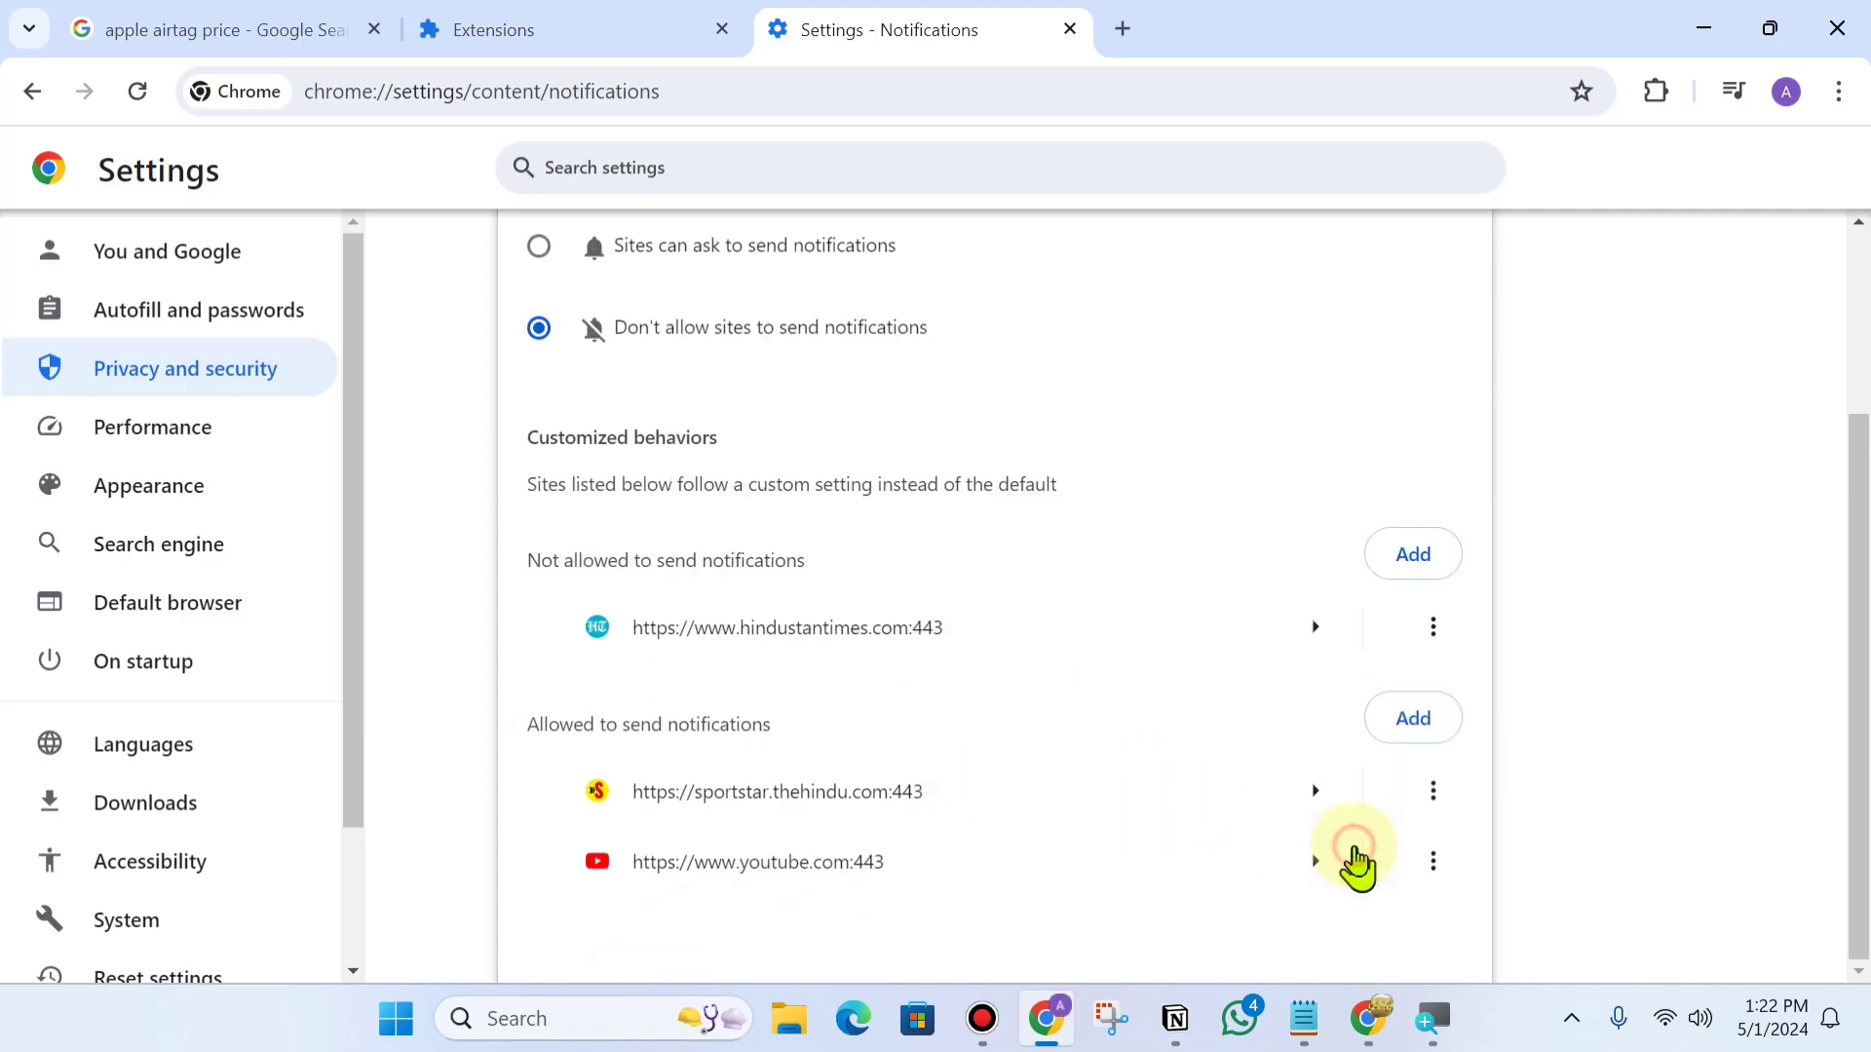
{"action": "left_click", "coordinate": [1429, 785]}
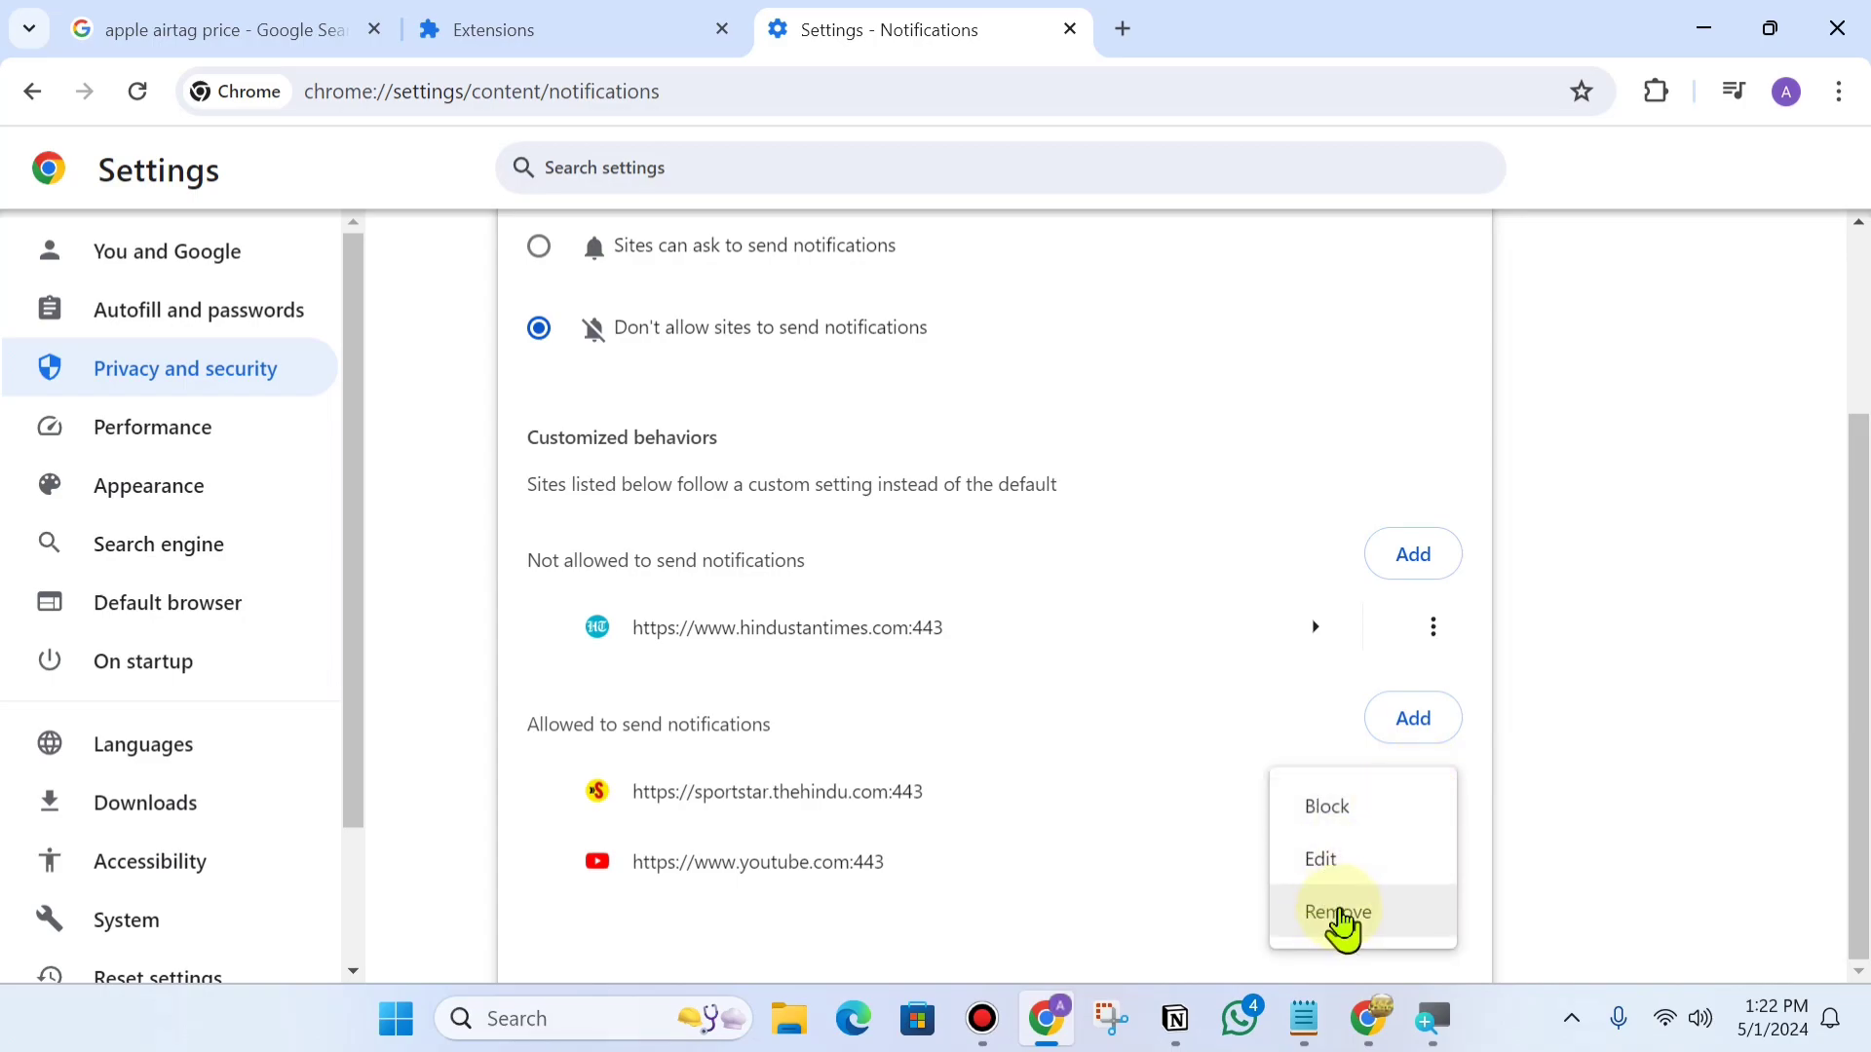
{"action": "left_click", "coordinate": [1336, 927]}
{"action": "scroll", "coordinate": [975, 765], "scroll_direction": "up", "scroll_amount": 2}
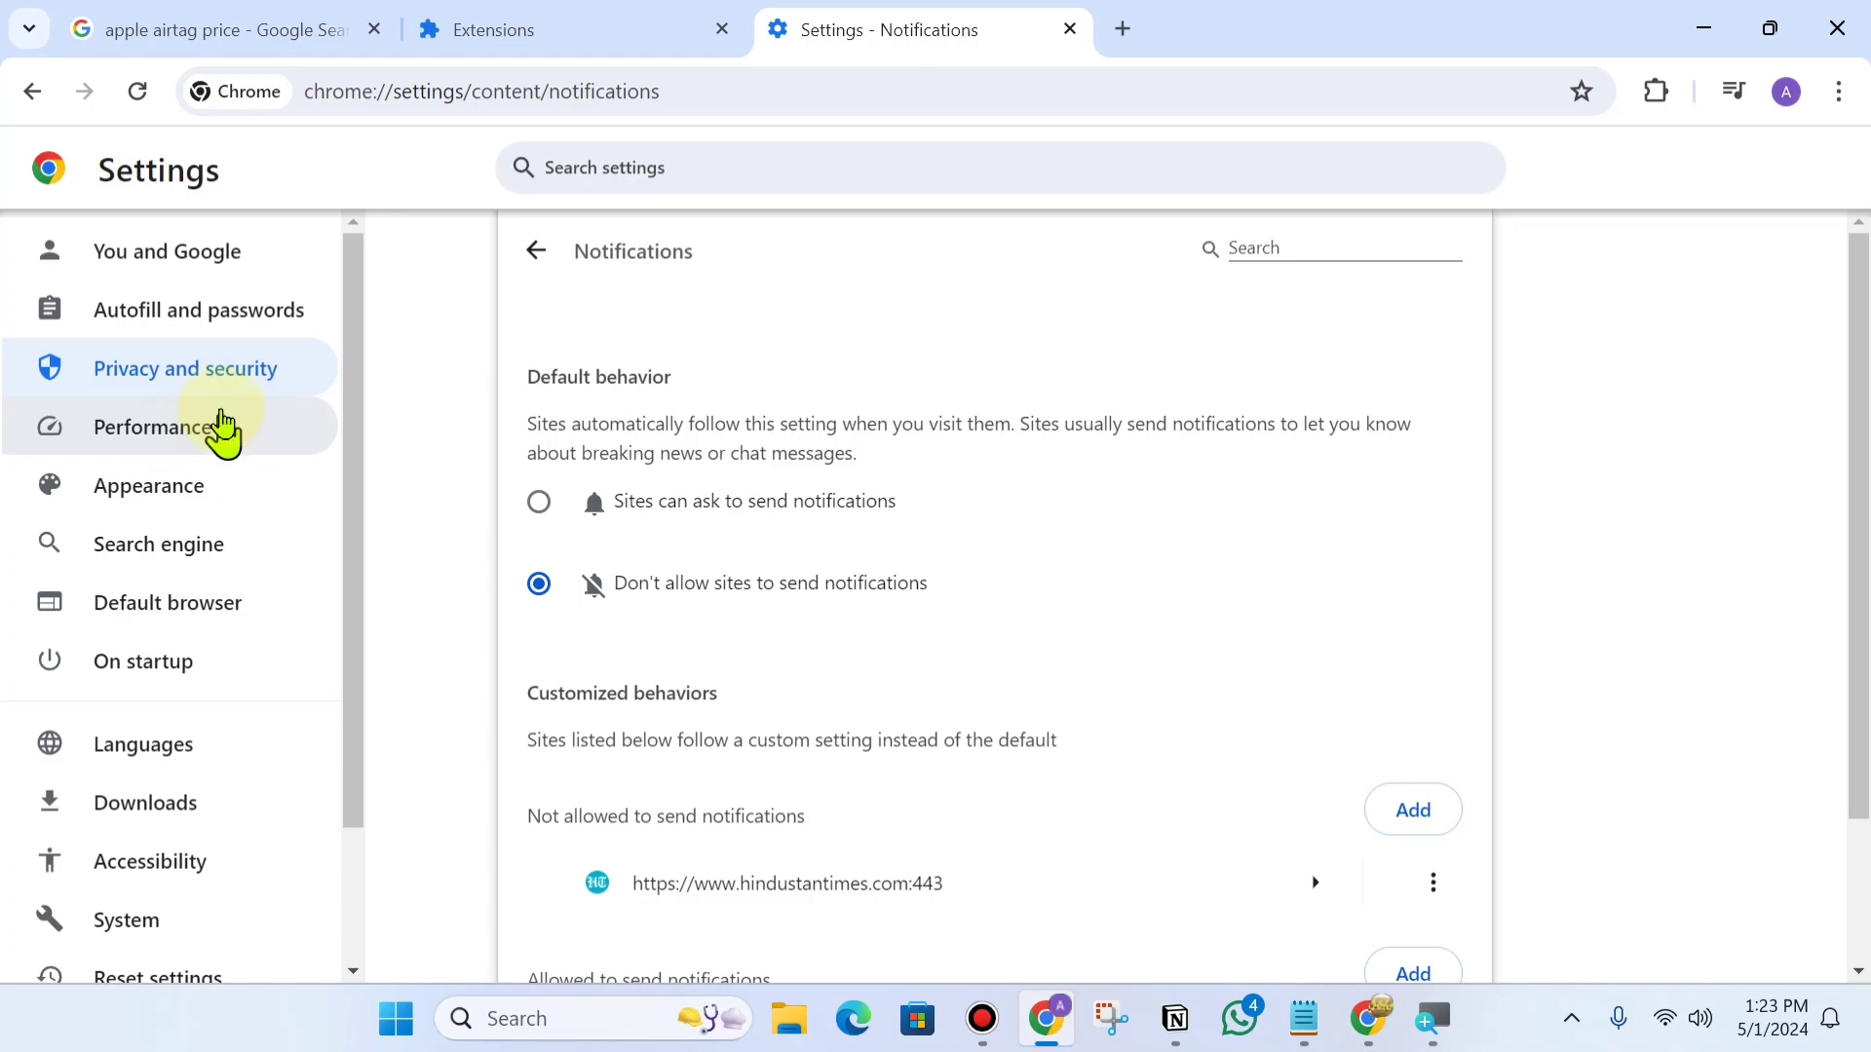
Go to the third-party cookies settings under Privacy and security and open the list of all site data and permissions.
{"action": "left_click", "coordinate": [206, 394]}
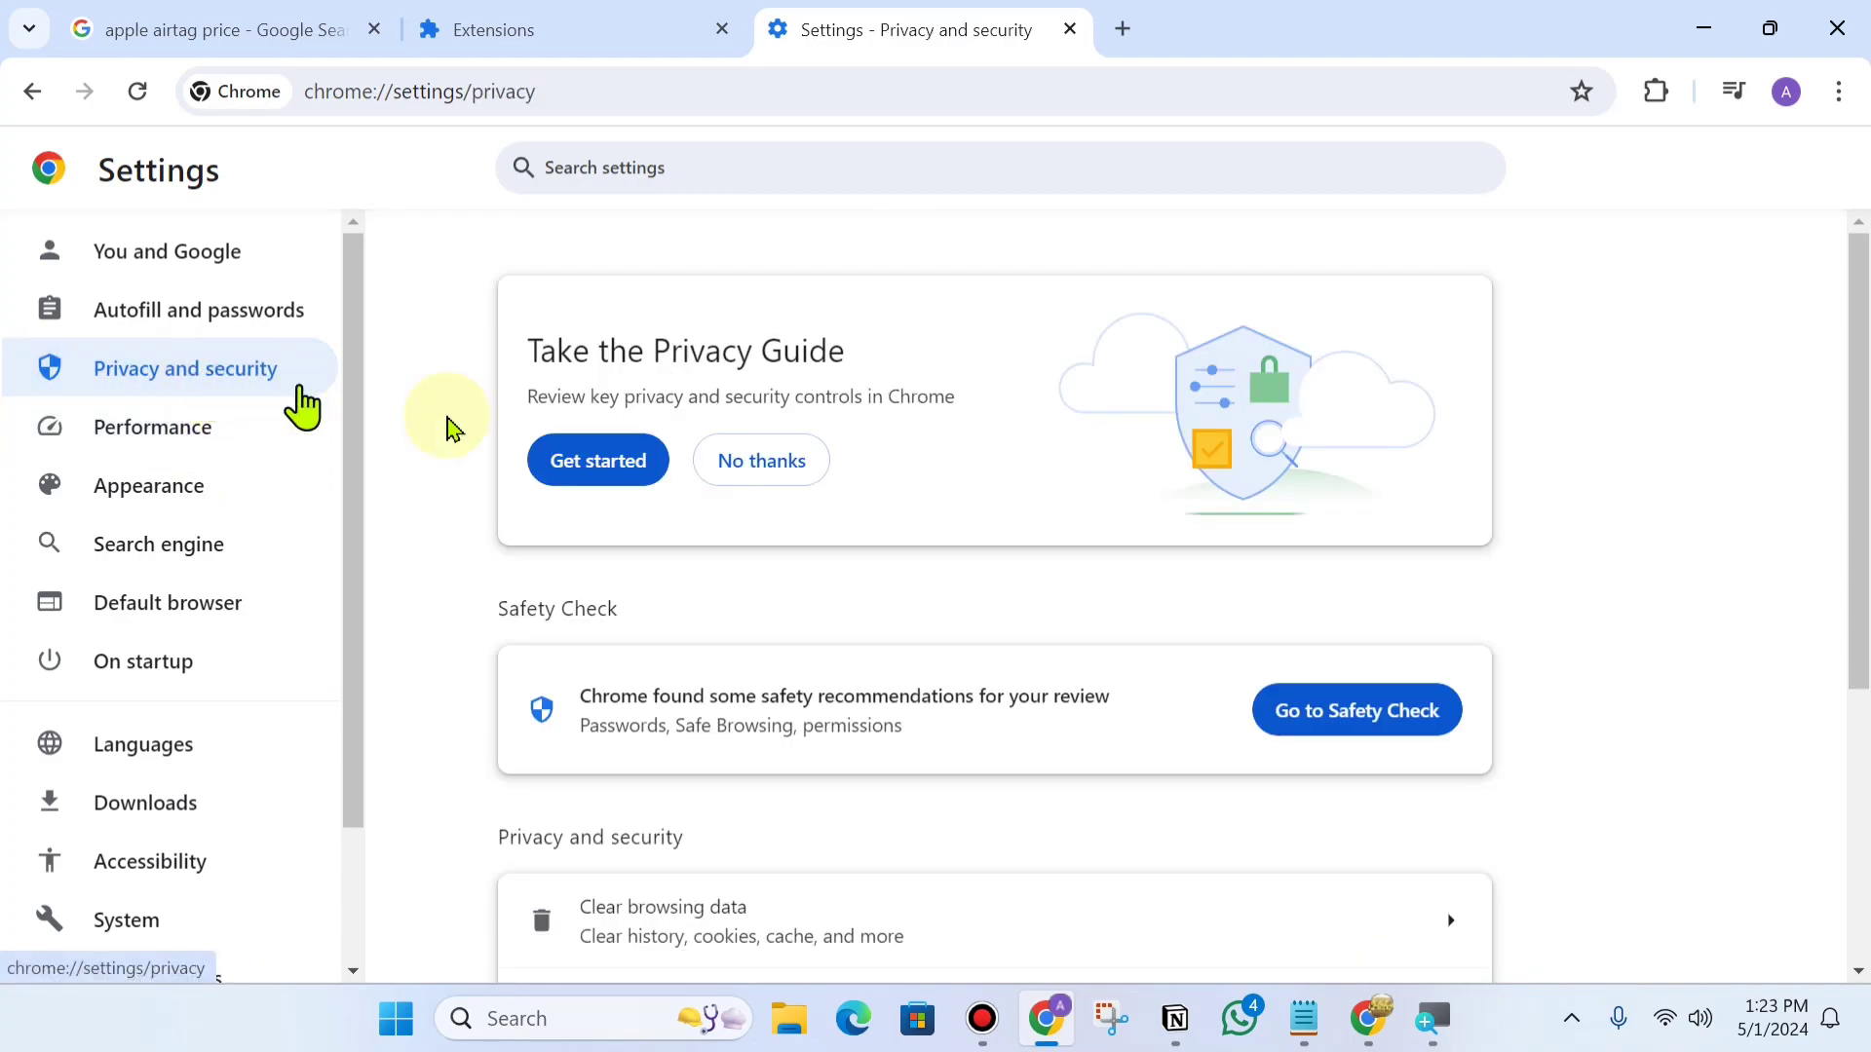
{"action": "scroll", "coordinate": [682, 516], "scroll_direction": "down", "scroll_amount": 5}
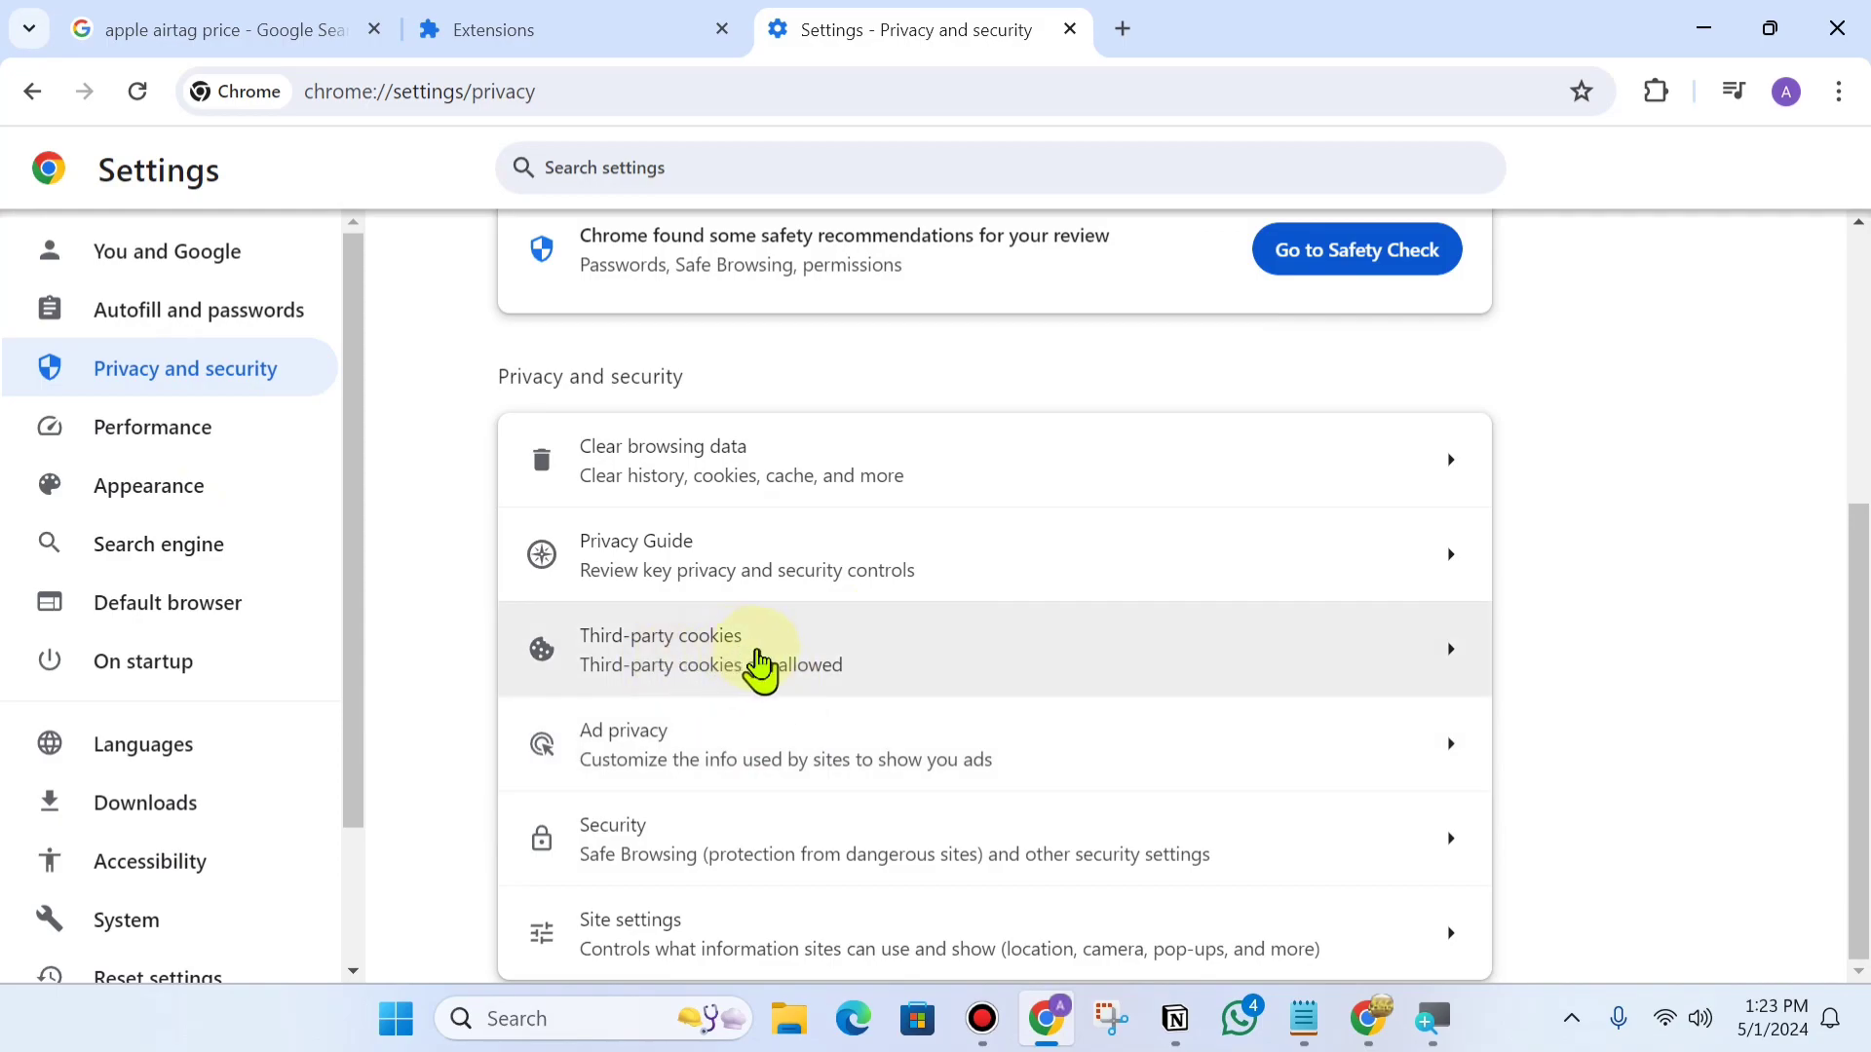
{"action": "left_click", "coordinate": [742, 666]}
{"action": "scroll", "coordinate": [793, 650], "scroll_direction": "down", "scroll_amount": 5}
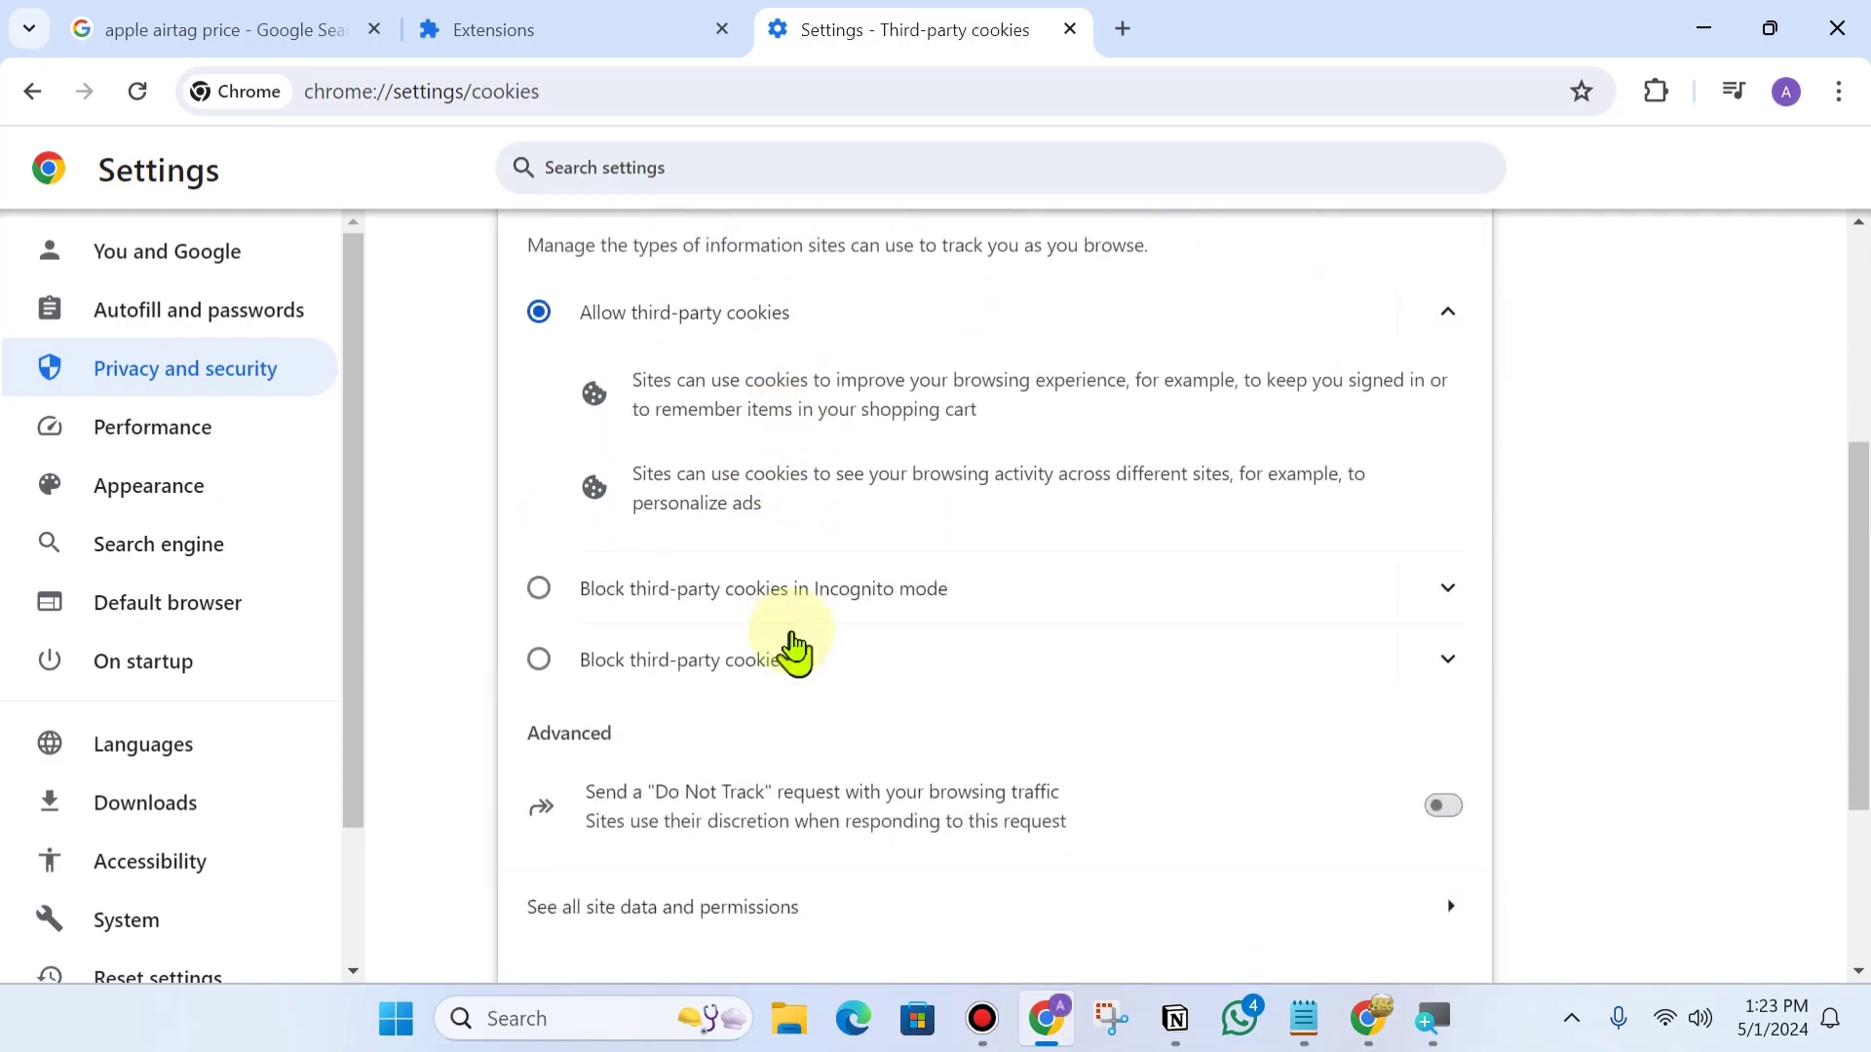
{"action": "scroll", "coordinate": [796, 650], "scroll_direction": "down", "scroll_amount": 2}
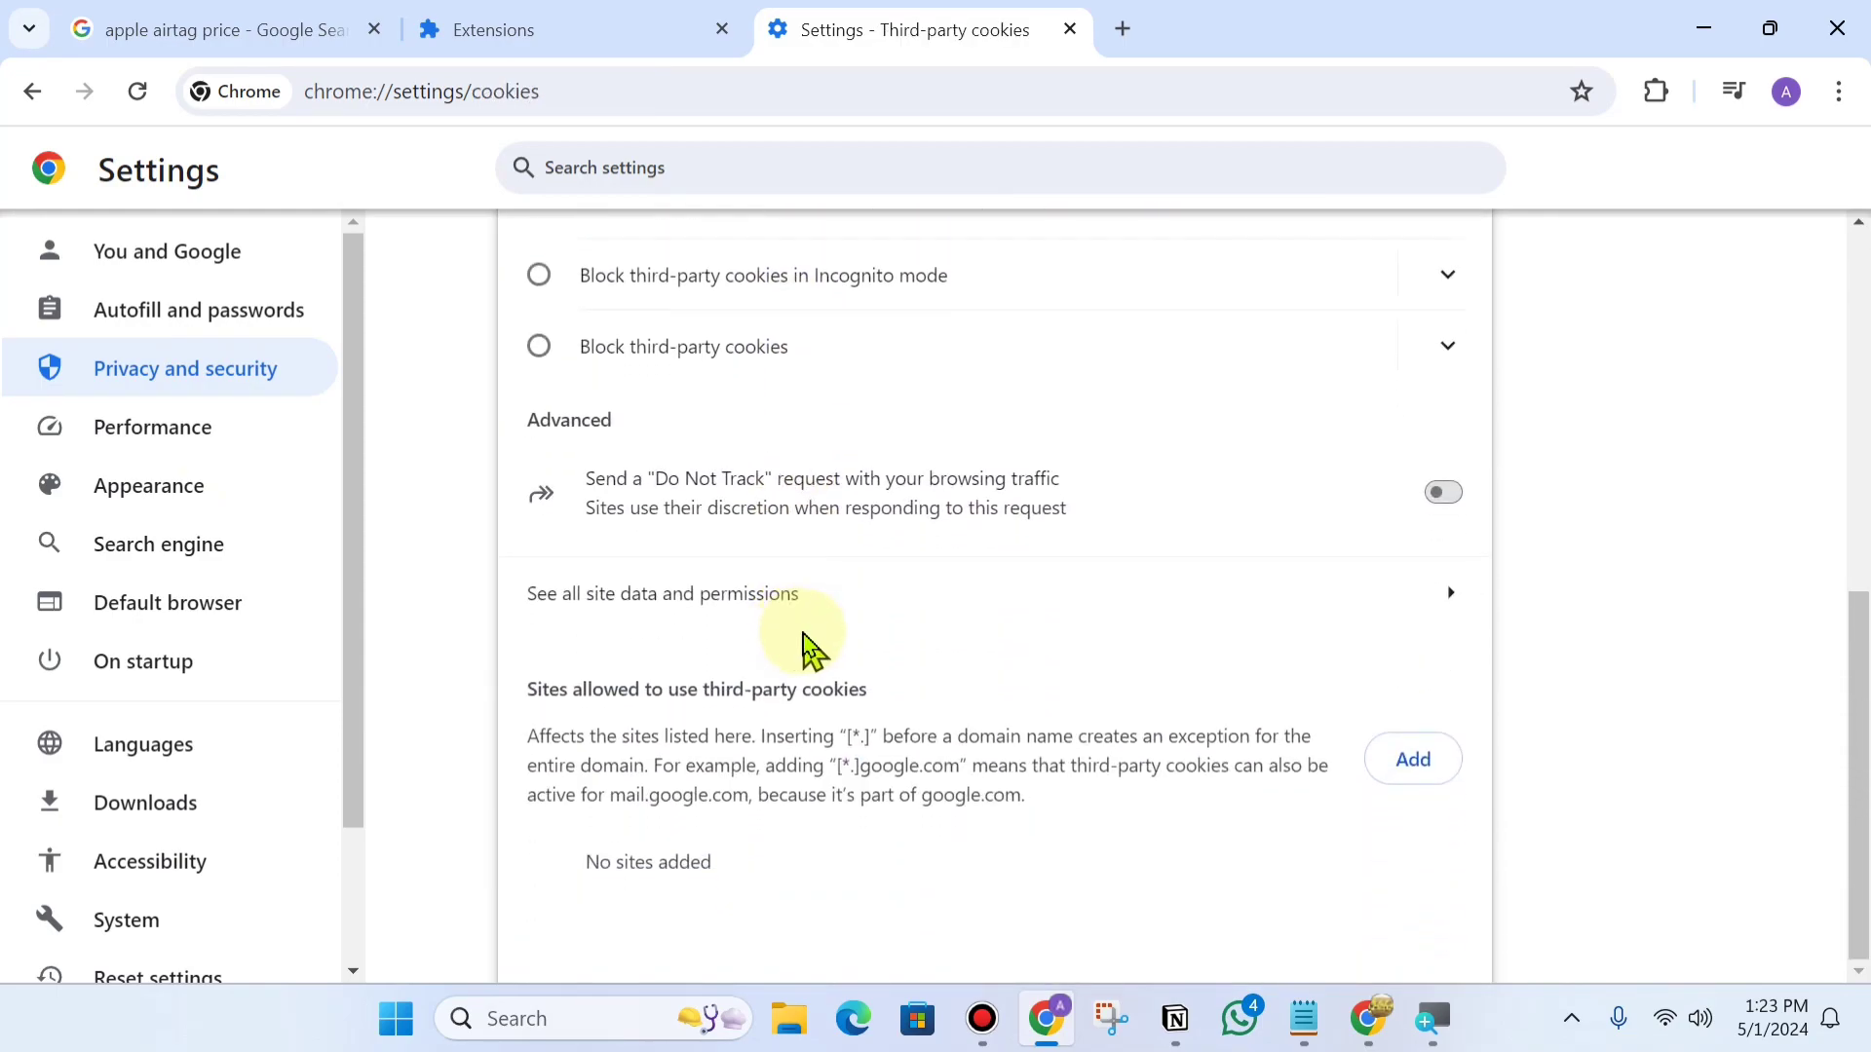
{"action": "scroll", "coordinate": [862, 694], "scroll_direction": "up", "scroll_amount": 2}
{"action": "scroll", "coordinate": [842, 662], "scroll_direction": "down", "scroll_amount": 2}
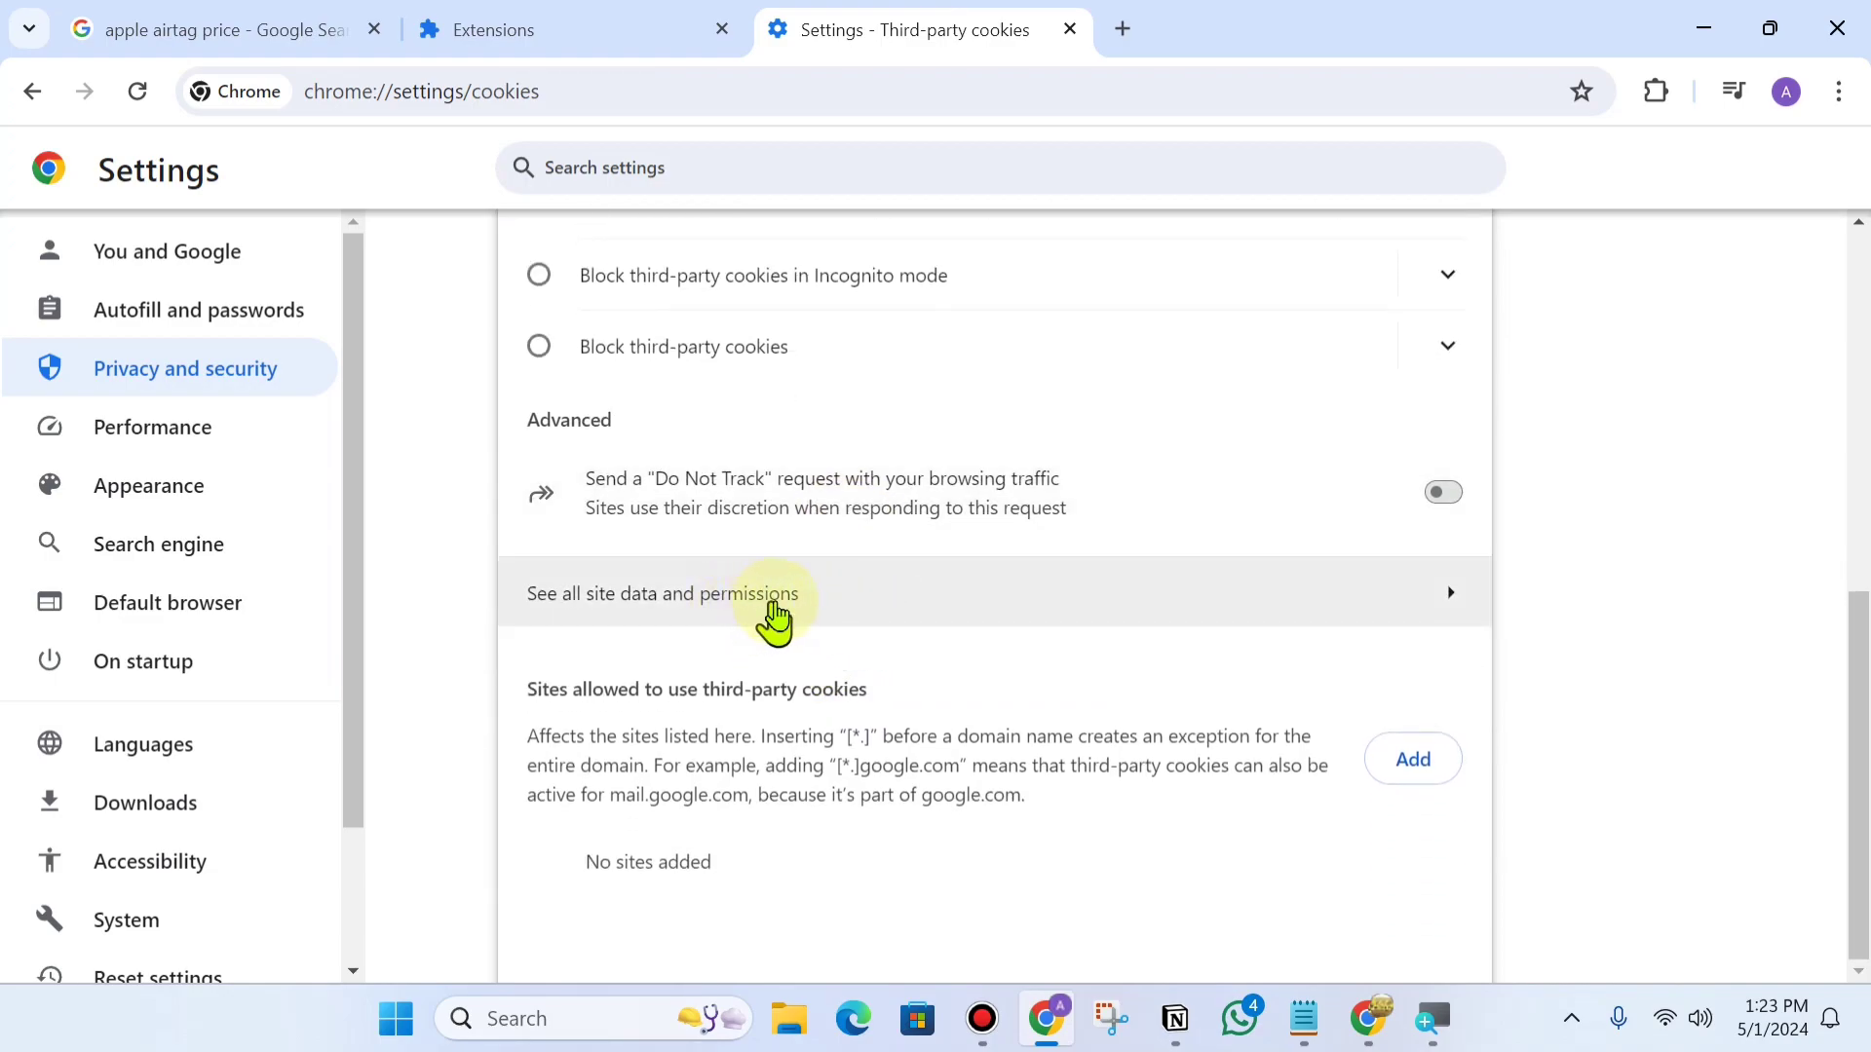
{"action": "left_click", "coordinate": [783, 605]}
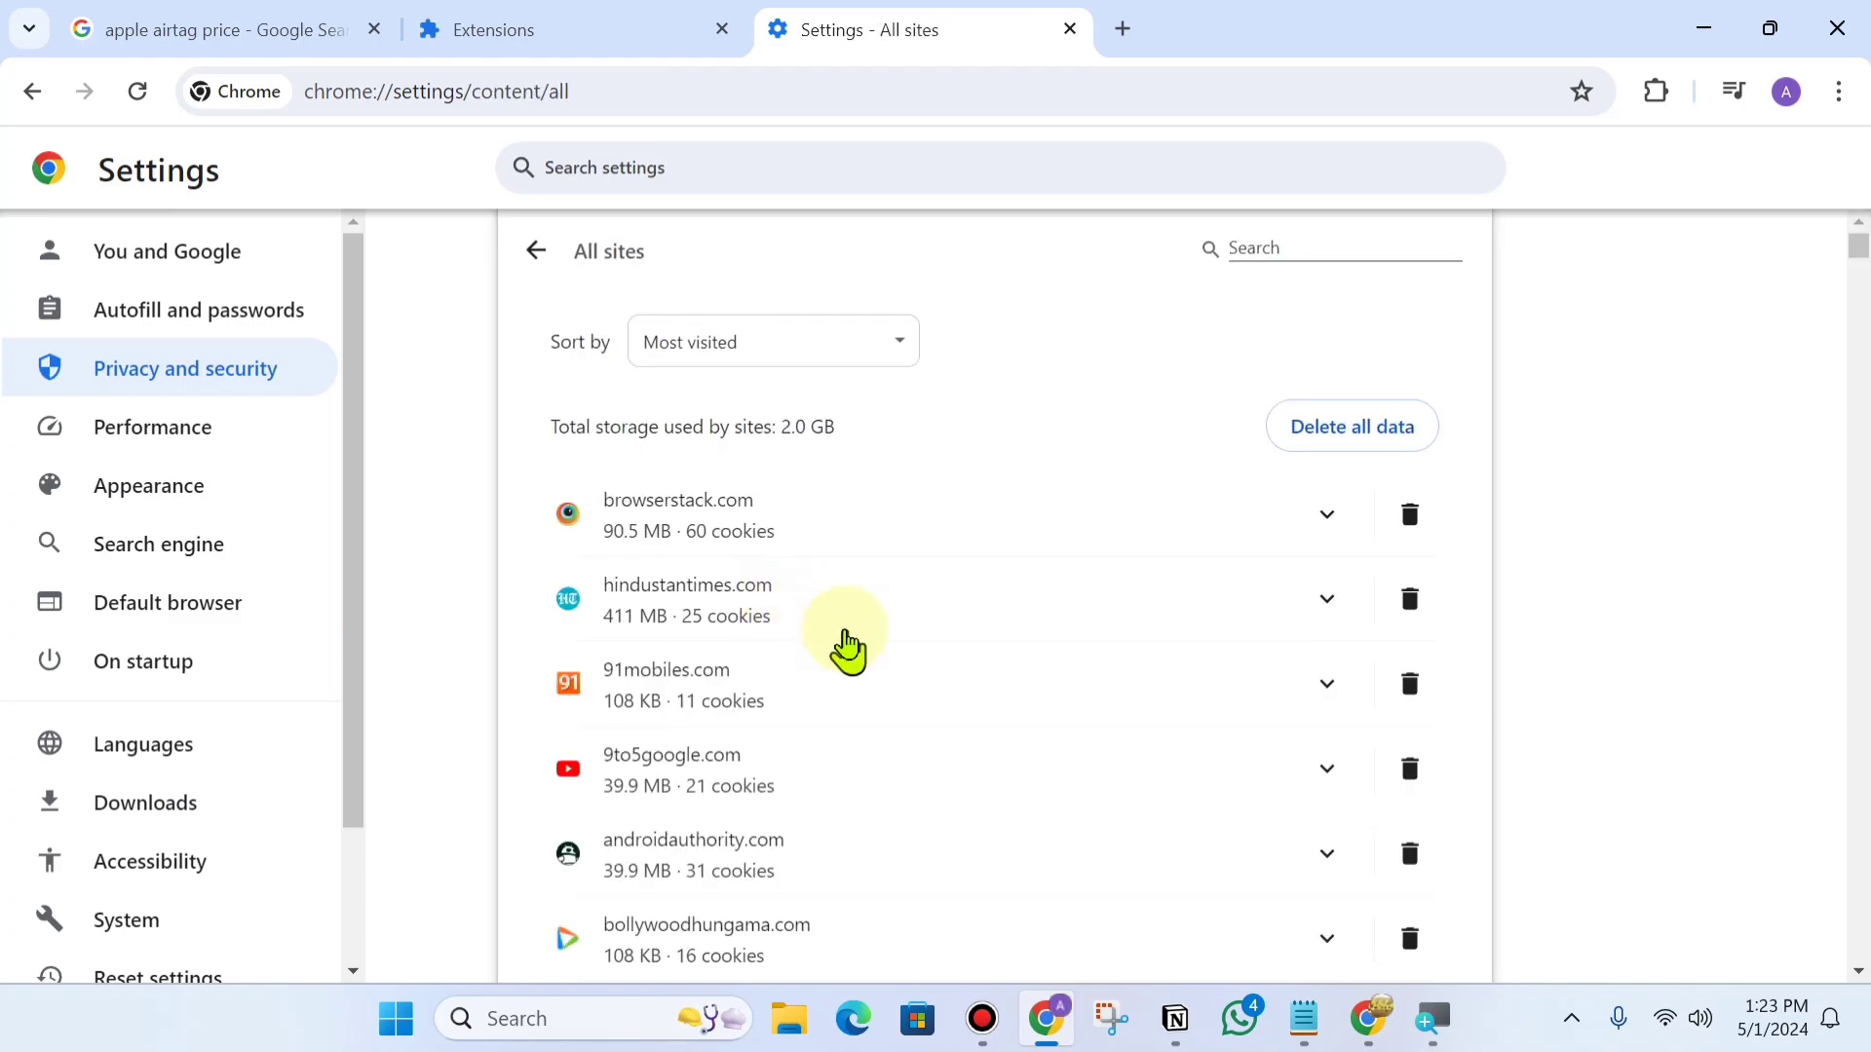
Look through the stored site data, then delete the data of all sites.
{"action": "scroll", "coordinate": [853, 648], "scroll_direction": "down", "scroll_amount": 7}
{"action": "scroll", "coordinate": [866, 659], "scroll_direction": "up", "scroll_amount": 6}
{"action": "scroll", "coordinate": [821, 624], "scroll_direction": "down", "scroll_amount": 20}
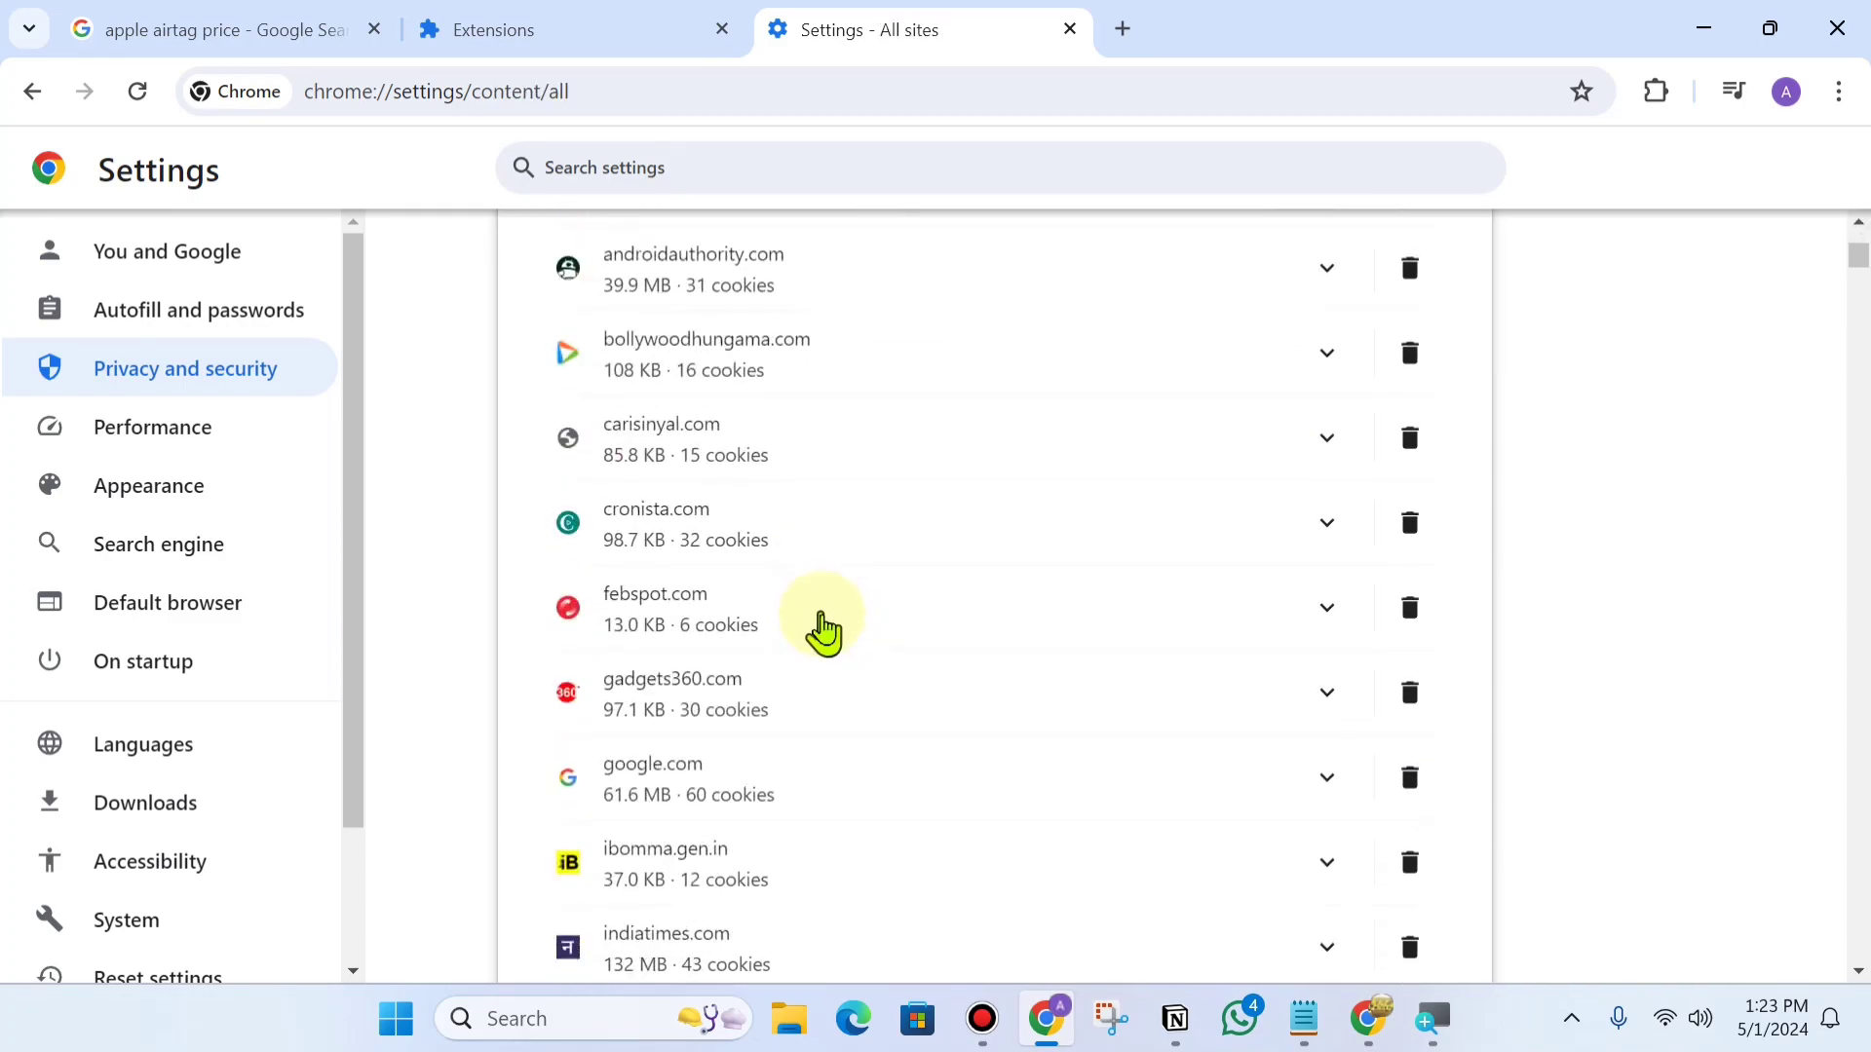
{"action": "scroll", "coordinate": [877, 673], "scroll_direction": "up", "scroll_amount": 11}
{"action": "scroll", "coordinate": [893, 687], "scroll_direction": "up", "scroll_amount": 9}
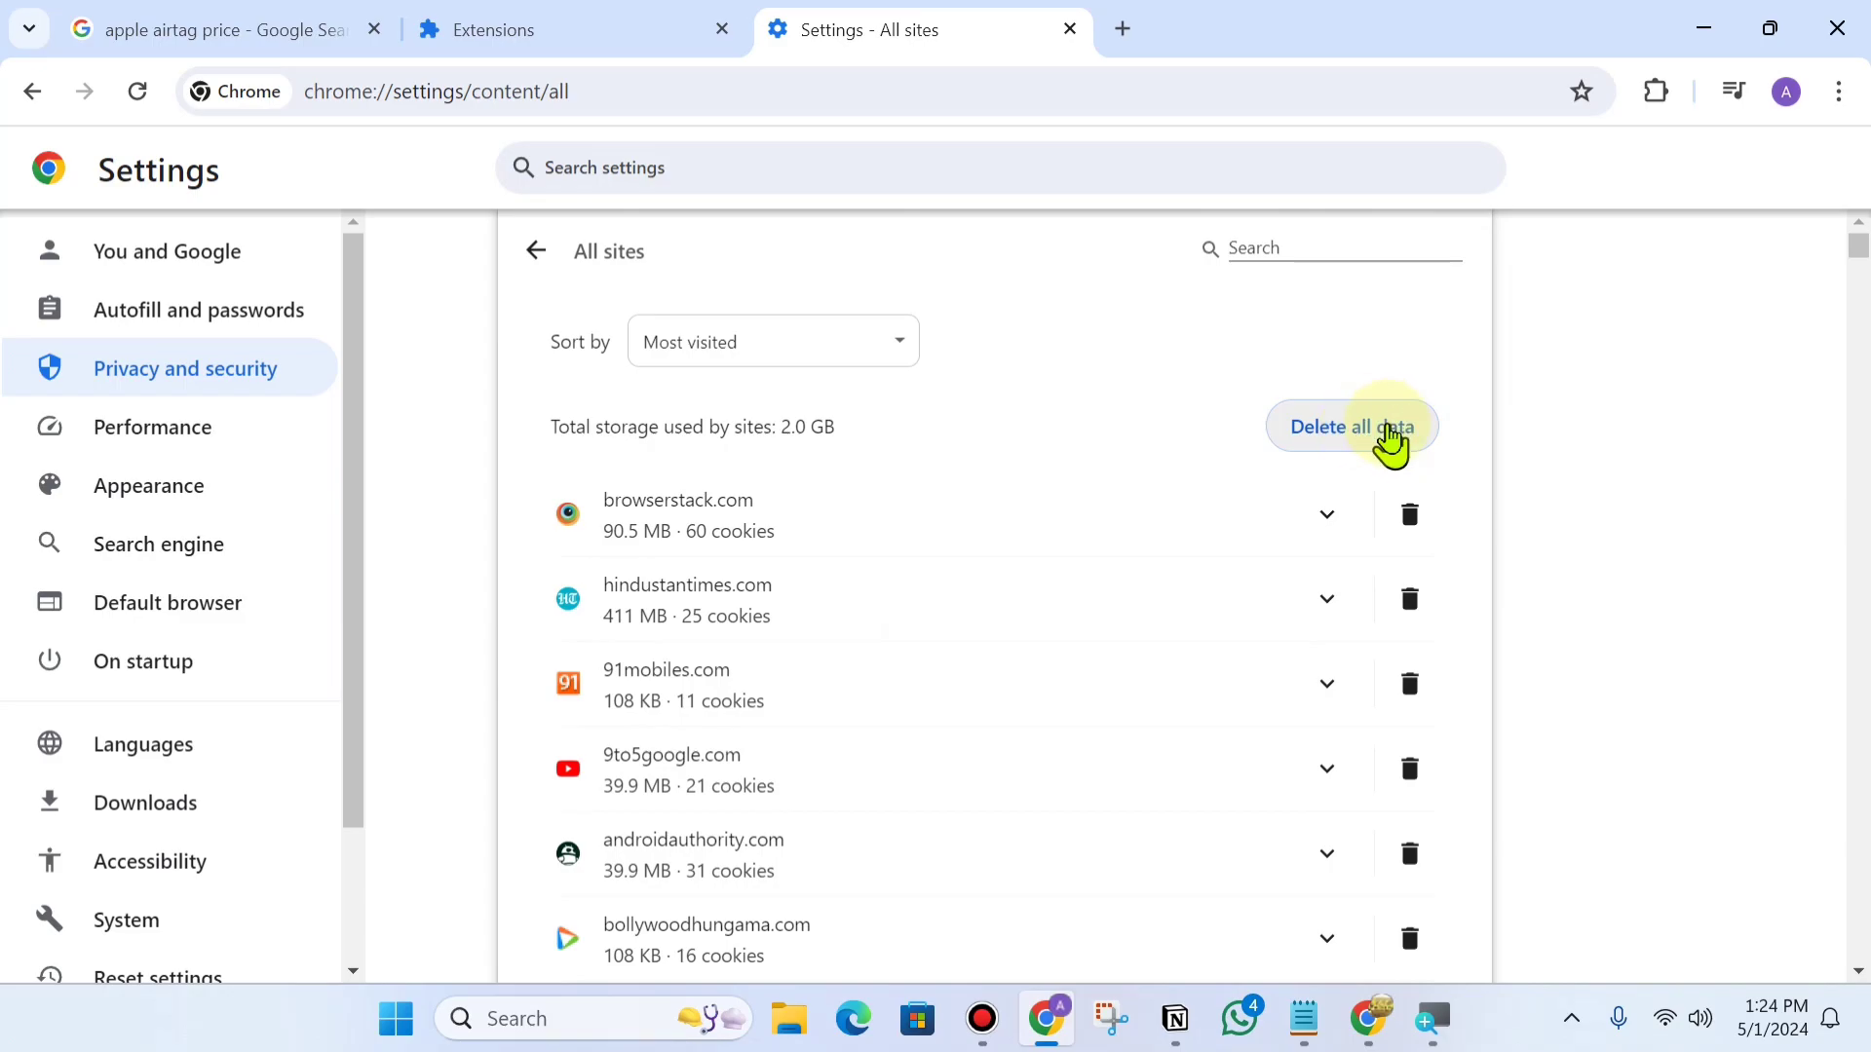
{"action": "left_click", "coordinate": [1391, 443]}
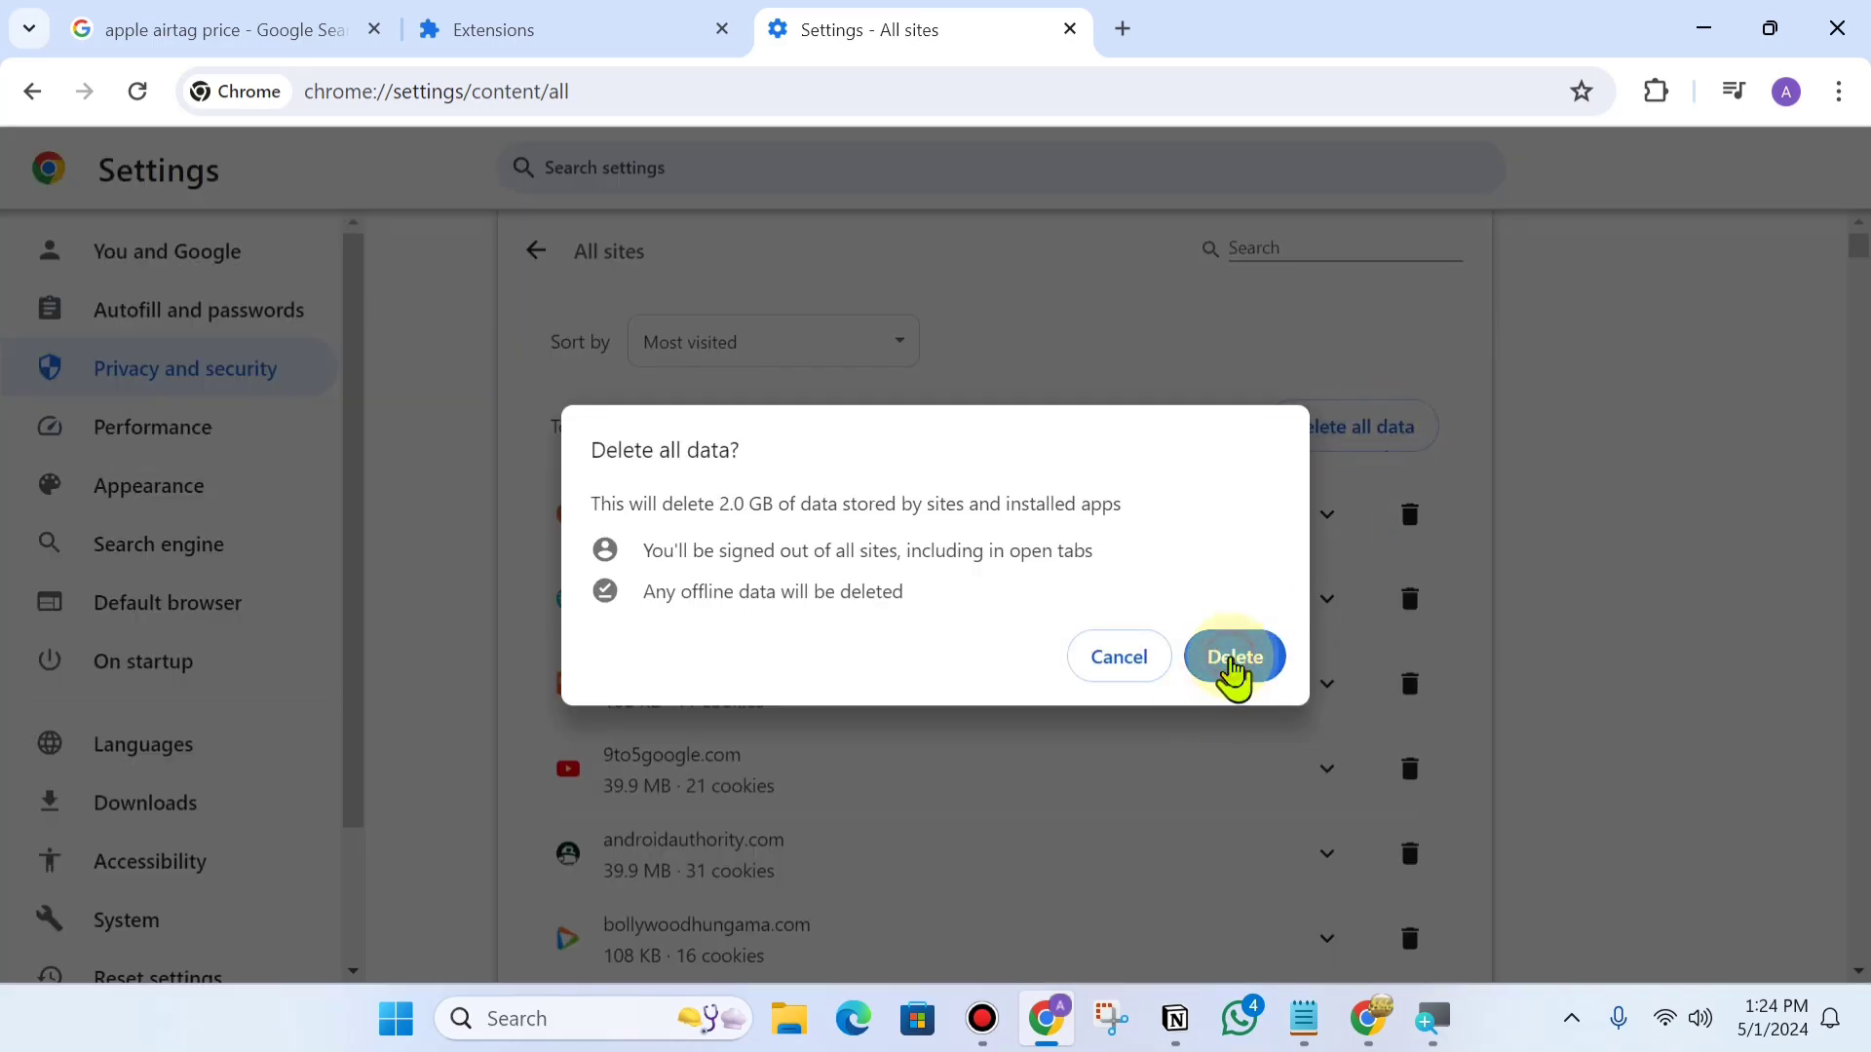
{"action": "left_click", "coordinate": [1232, 660]}
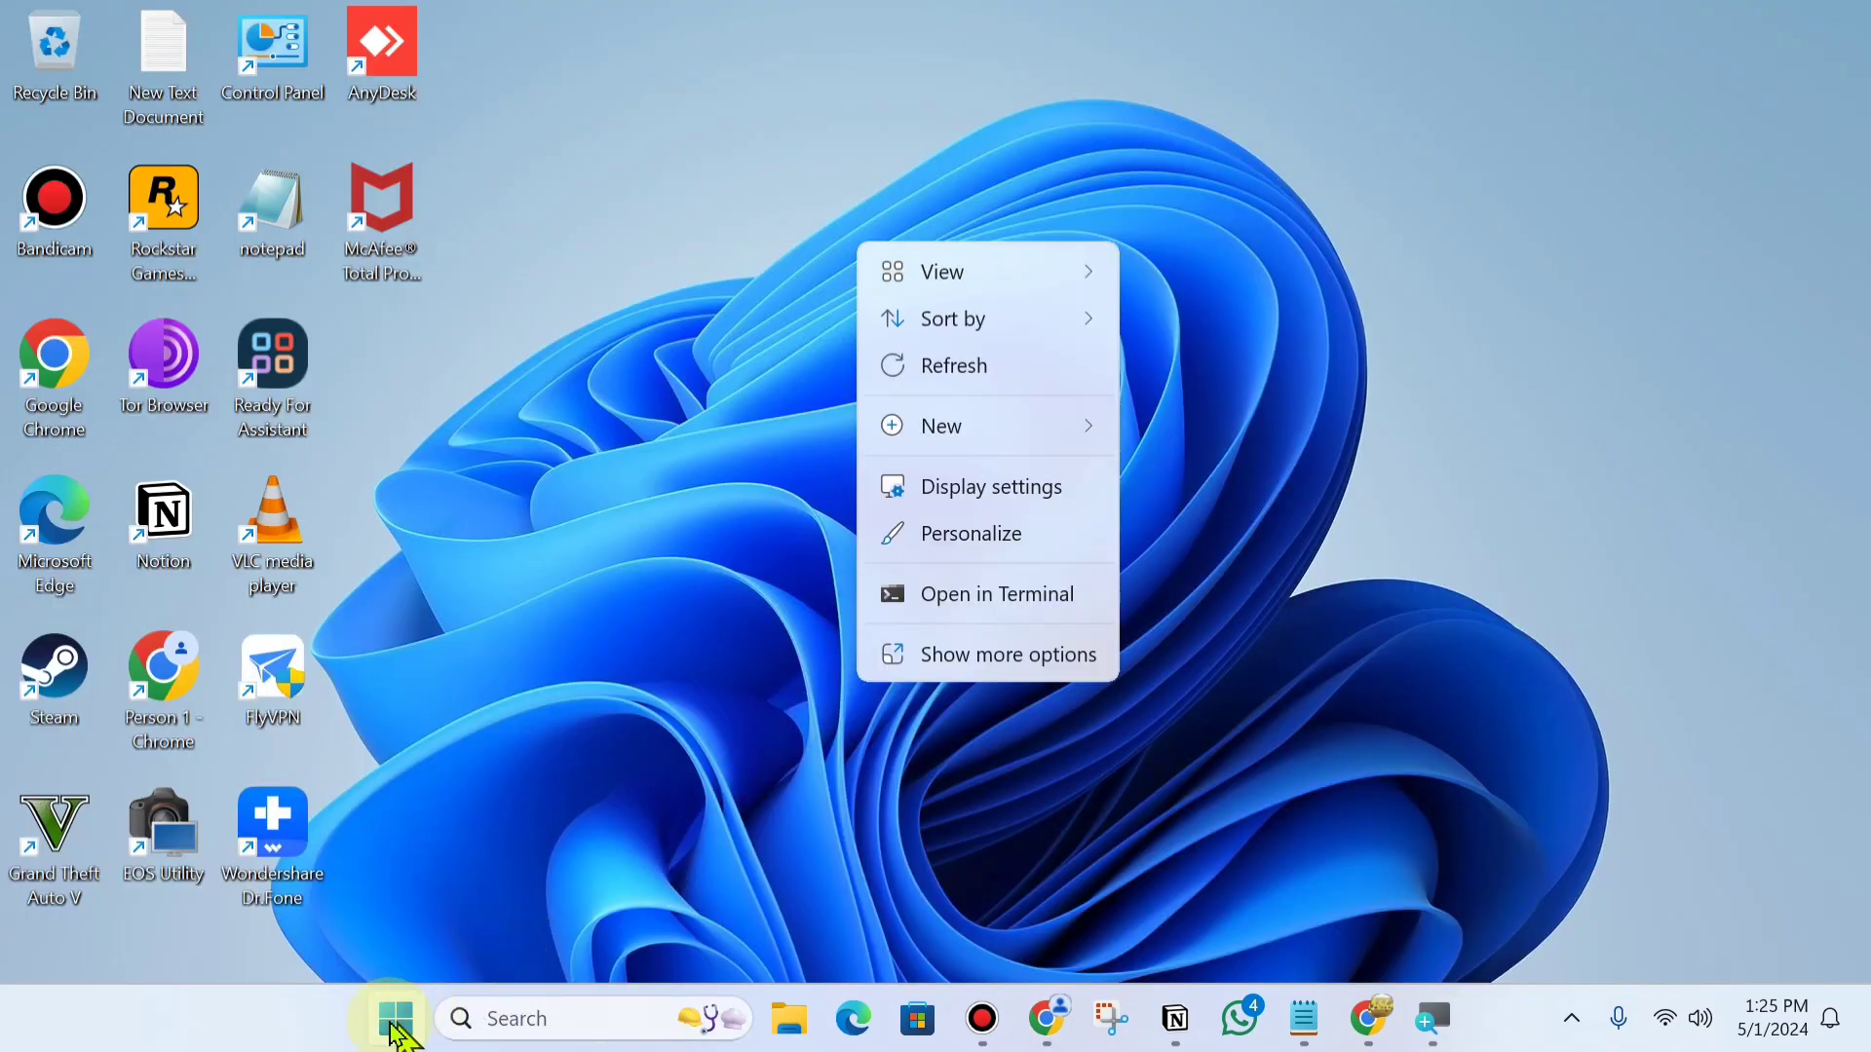
Open Programs and Features by running appwiz.cpl.
{"action": "right_click", "coordinate": [390, 1018]}
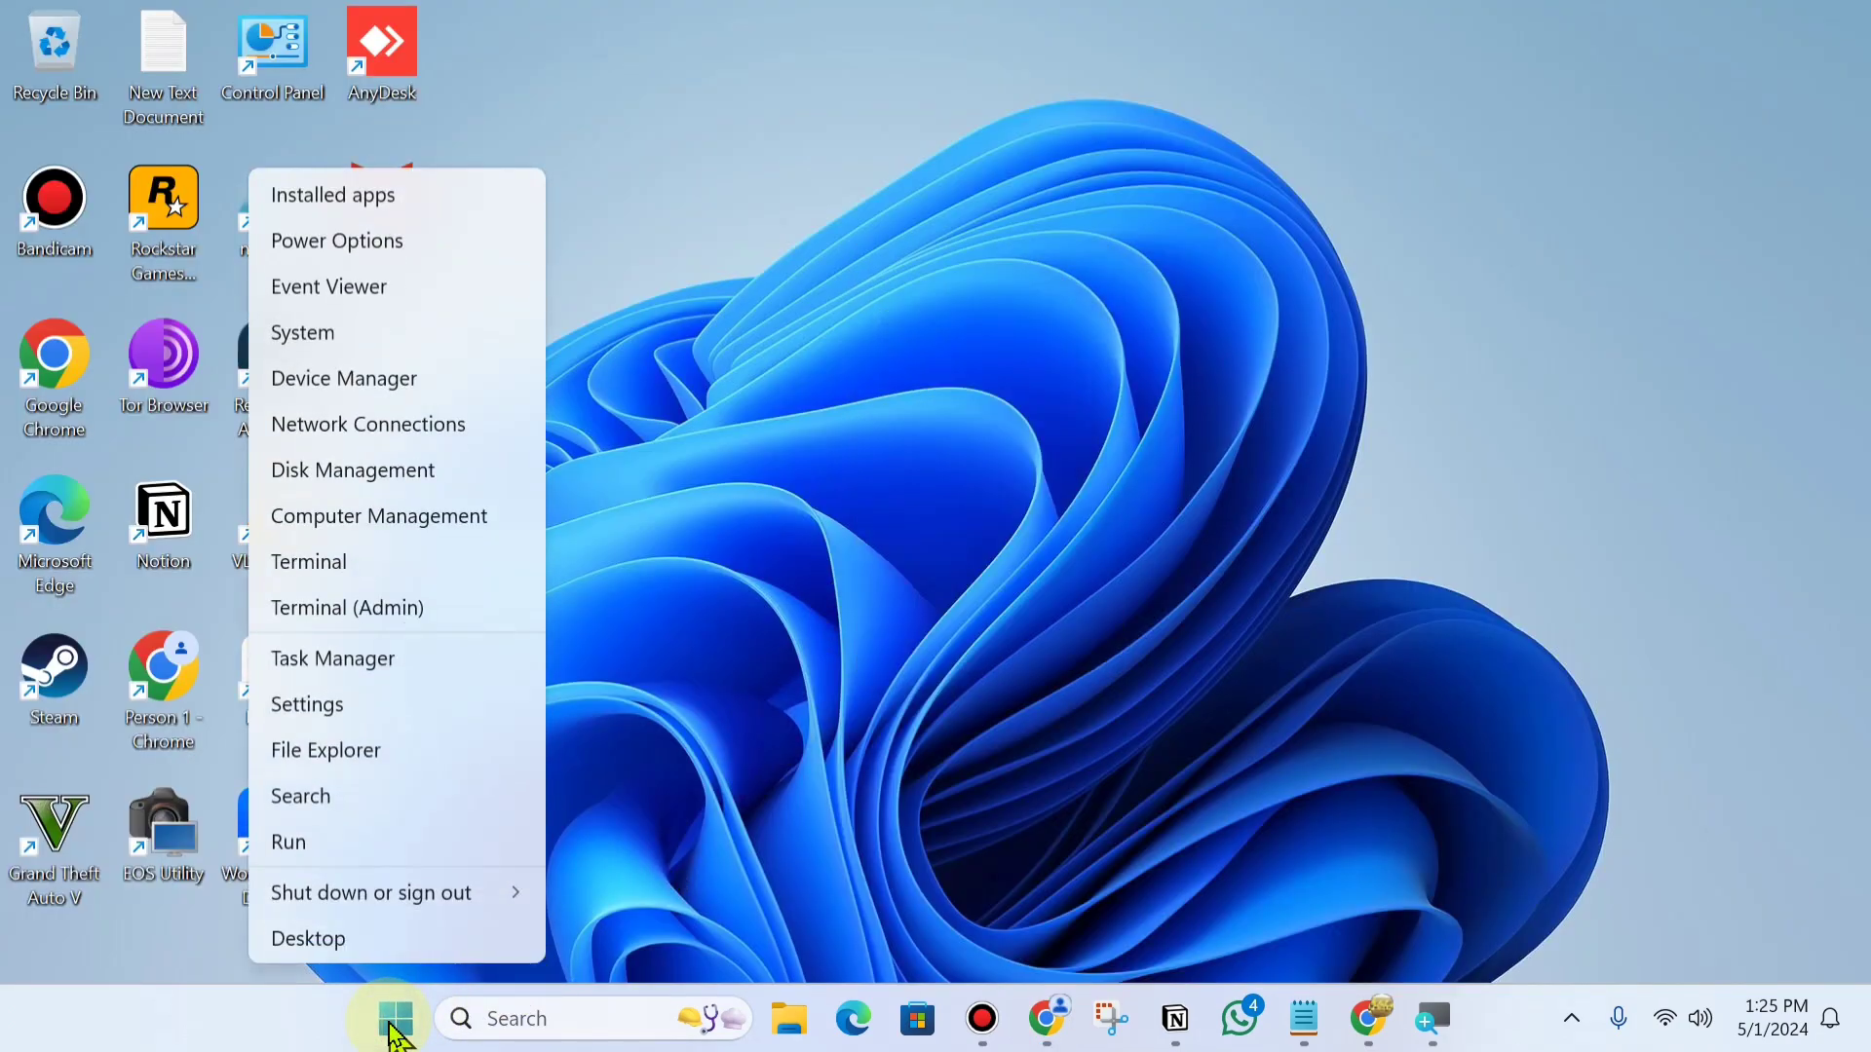
{"action": "left_click", "coordinate": [350, 844]}
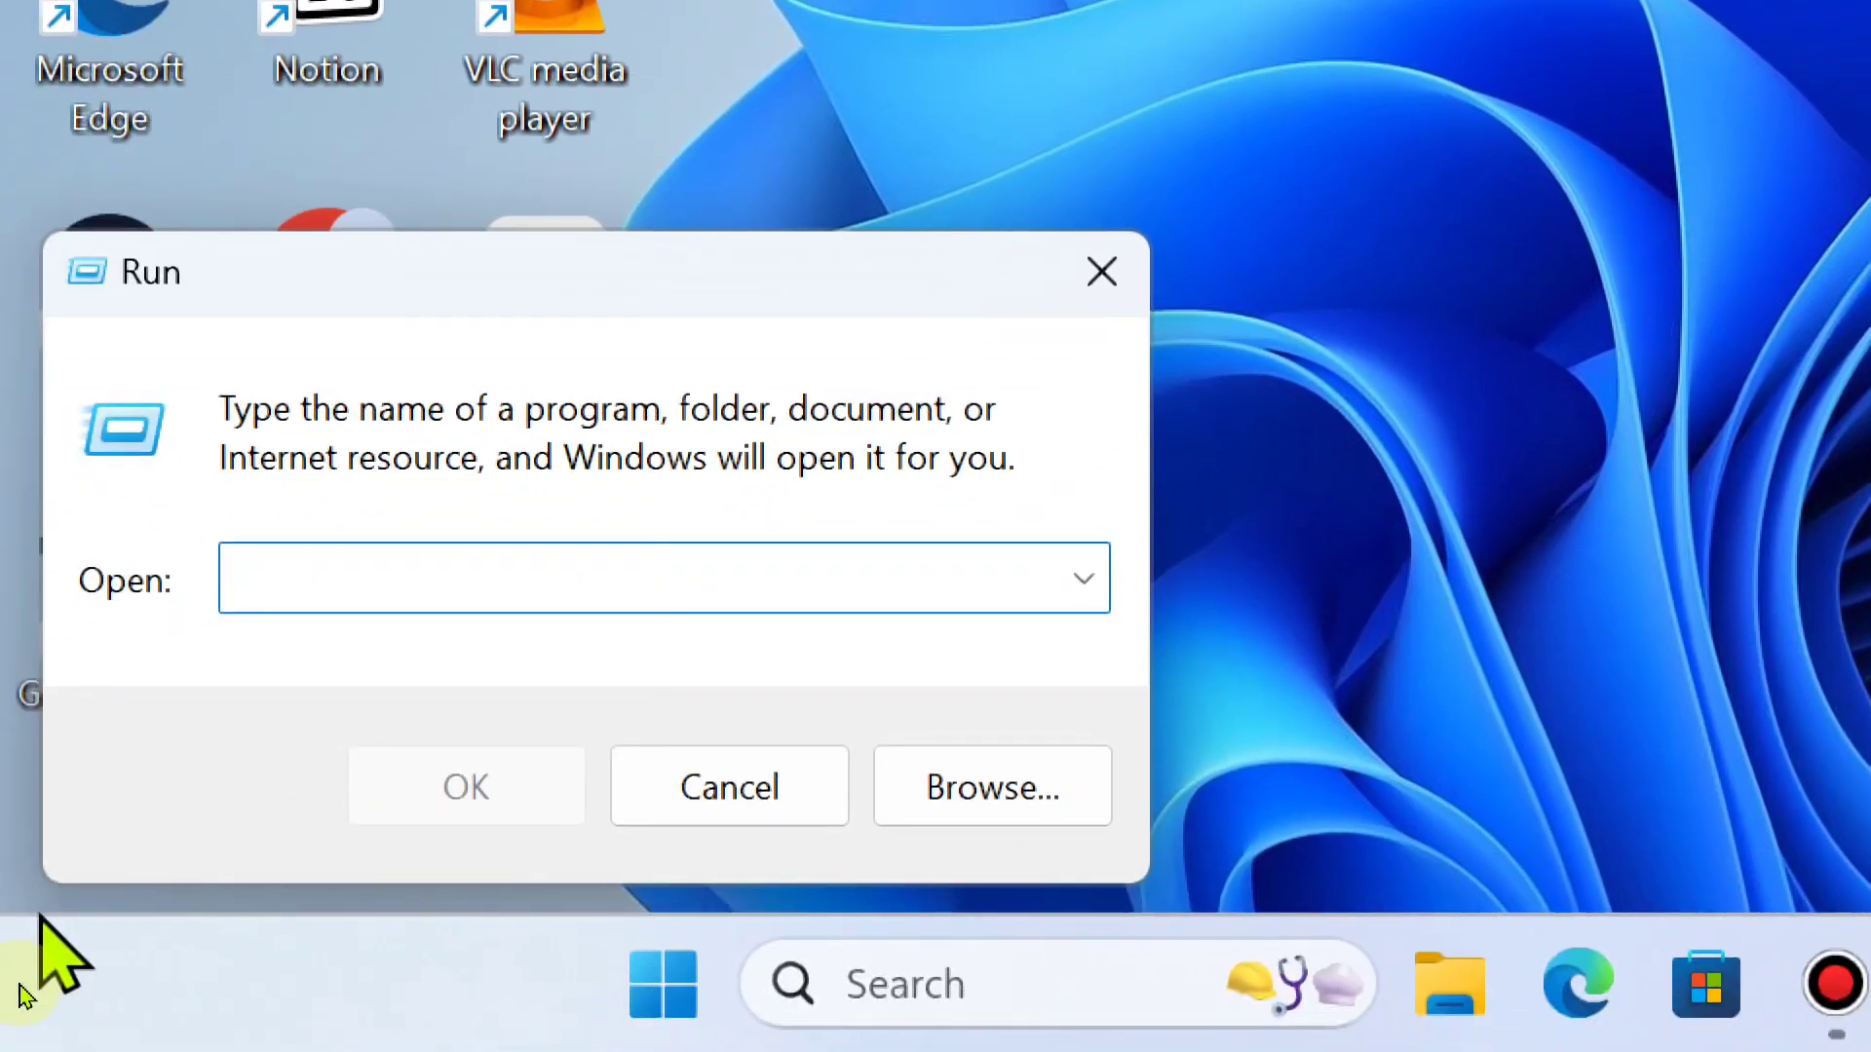
{"action": "type", "text": "appwiz.cpl"}
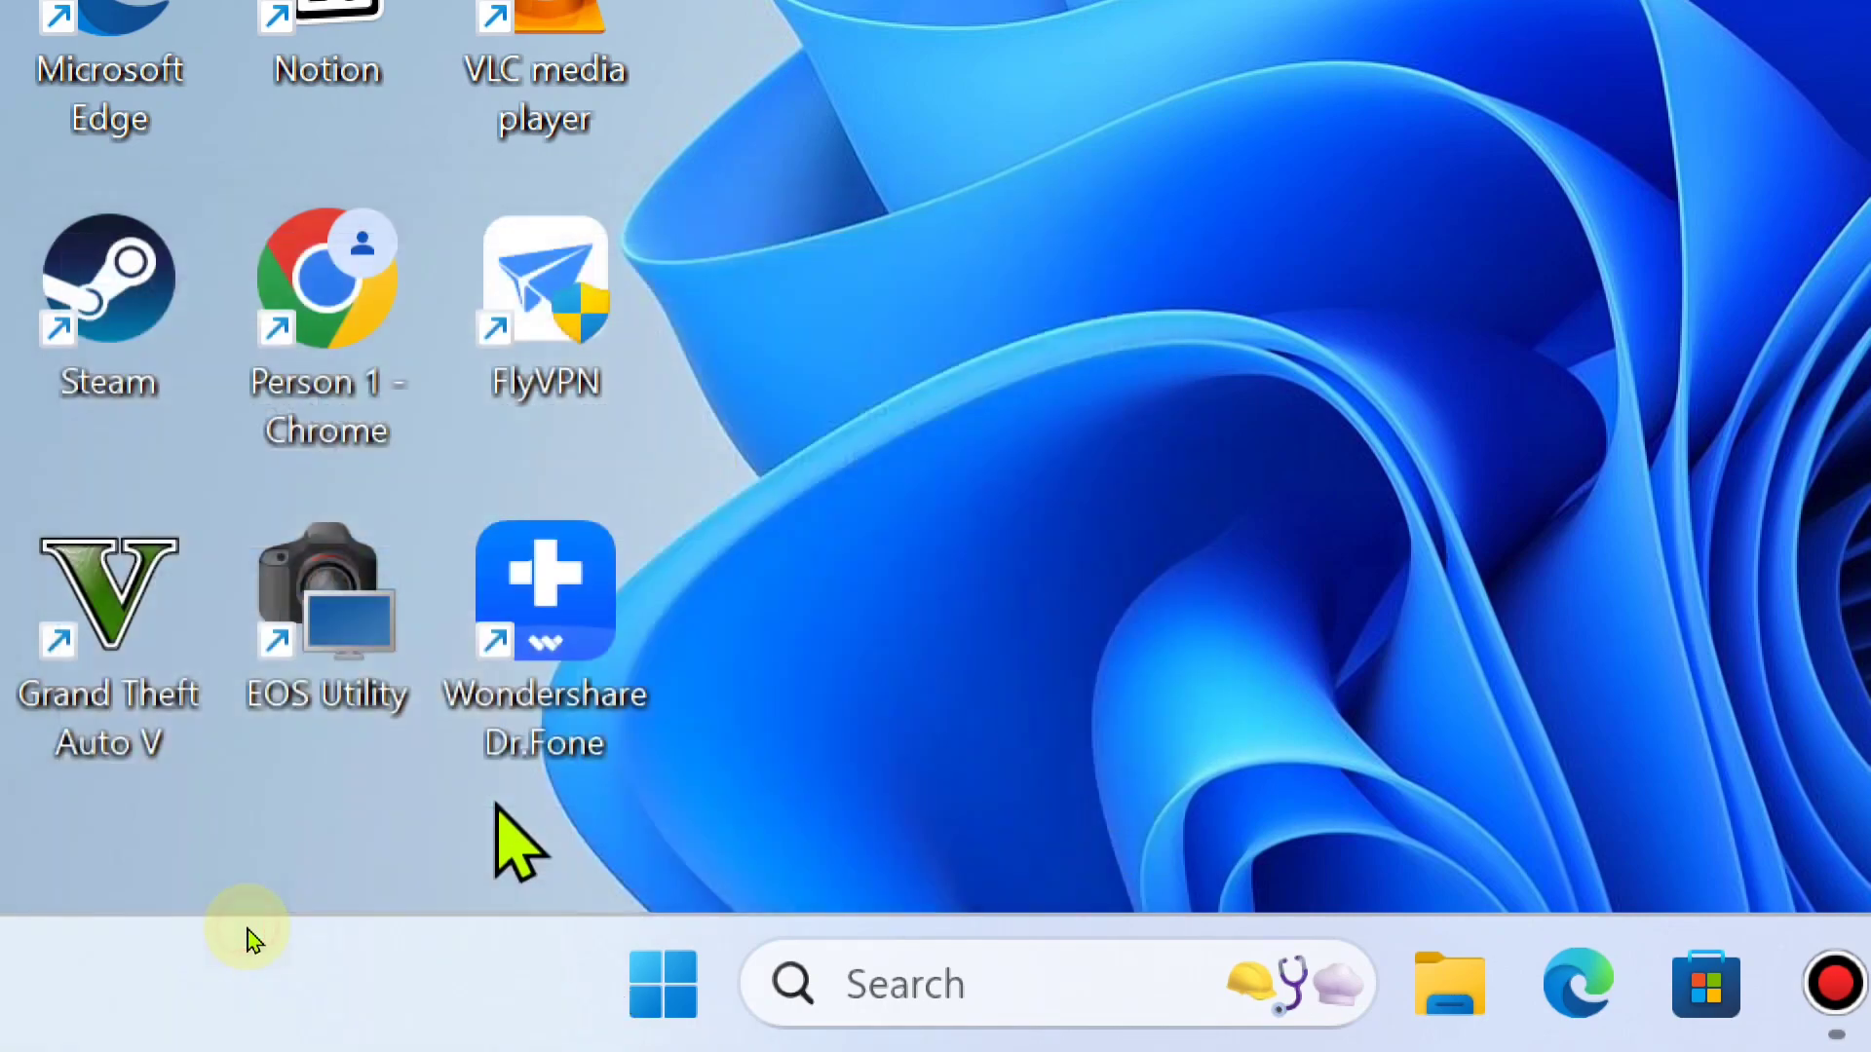
{"action": "left_click", "coordinate": [493, 815]}
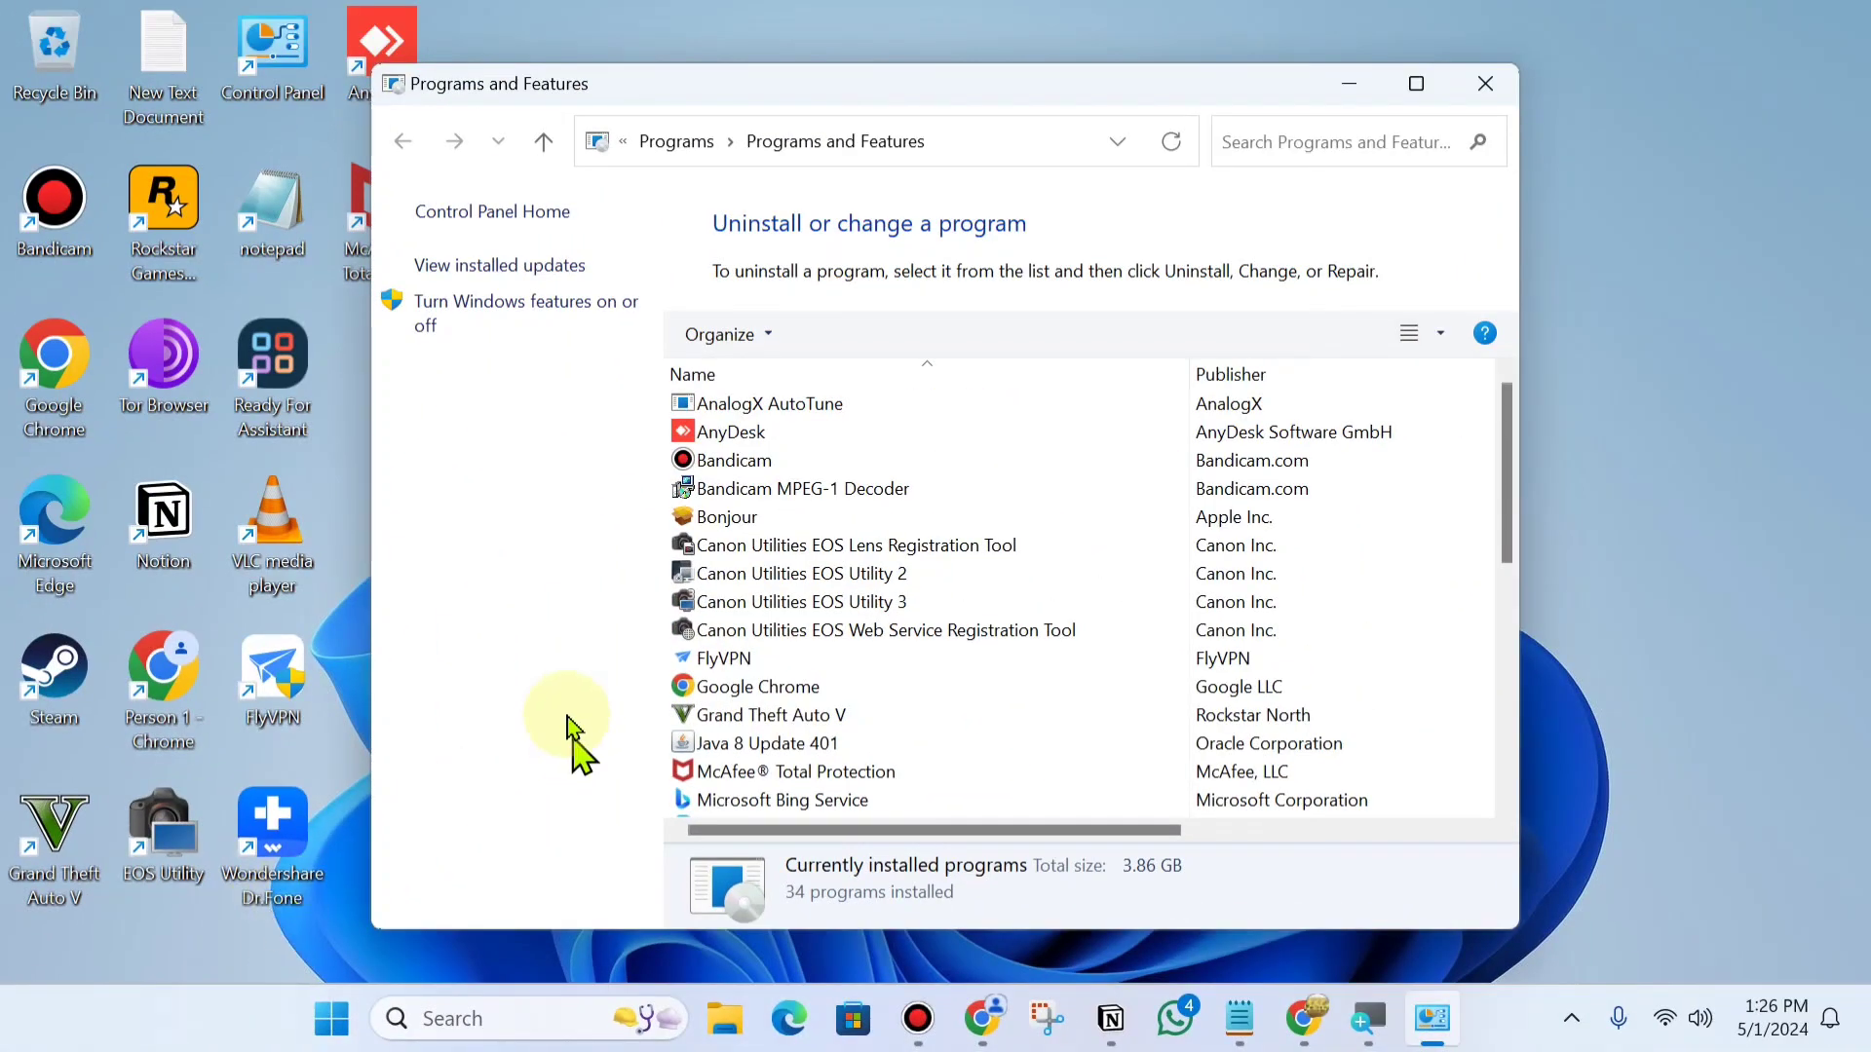
{"action": "scroll", "coordinate": [950, 623], "scroll_direction": "down", "scroll_amount": 3}
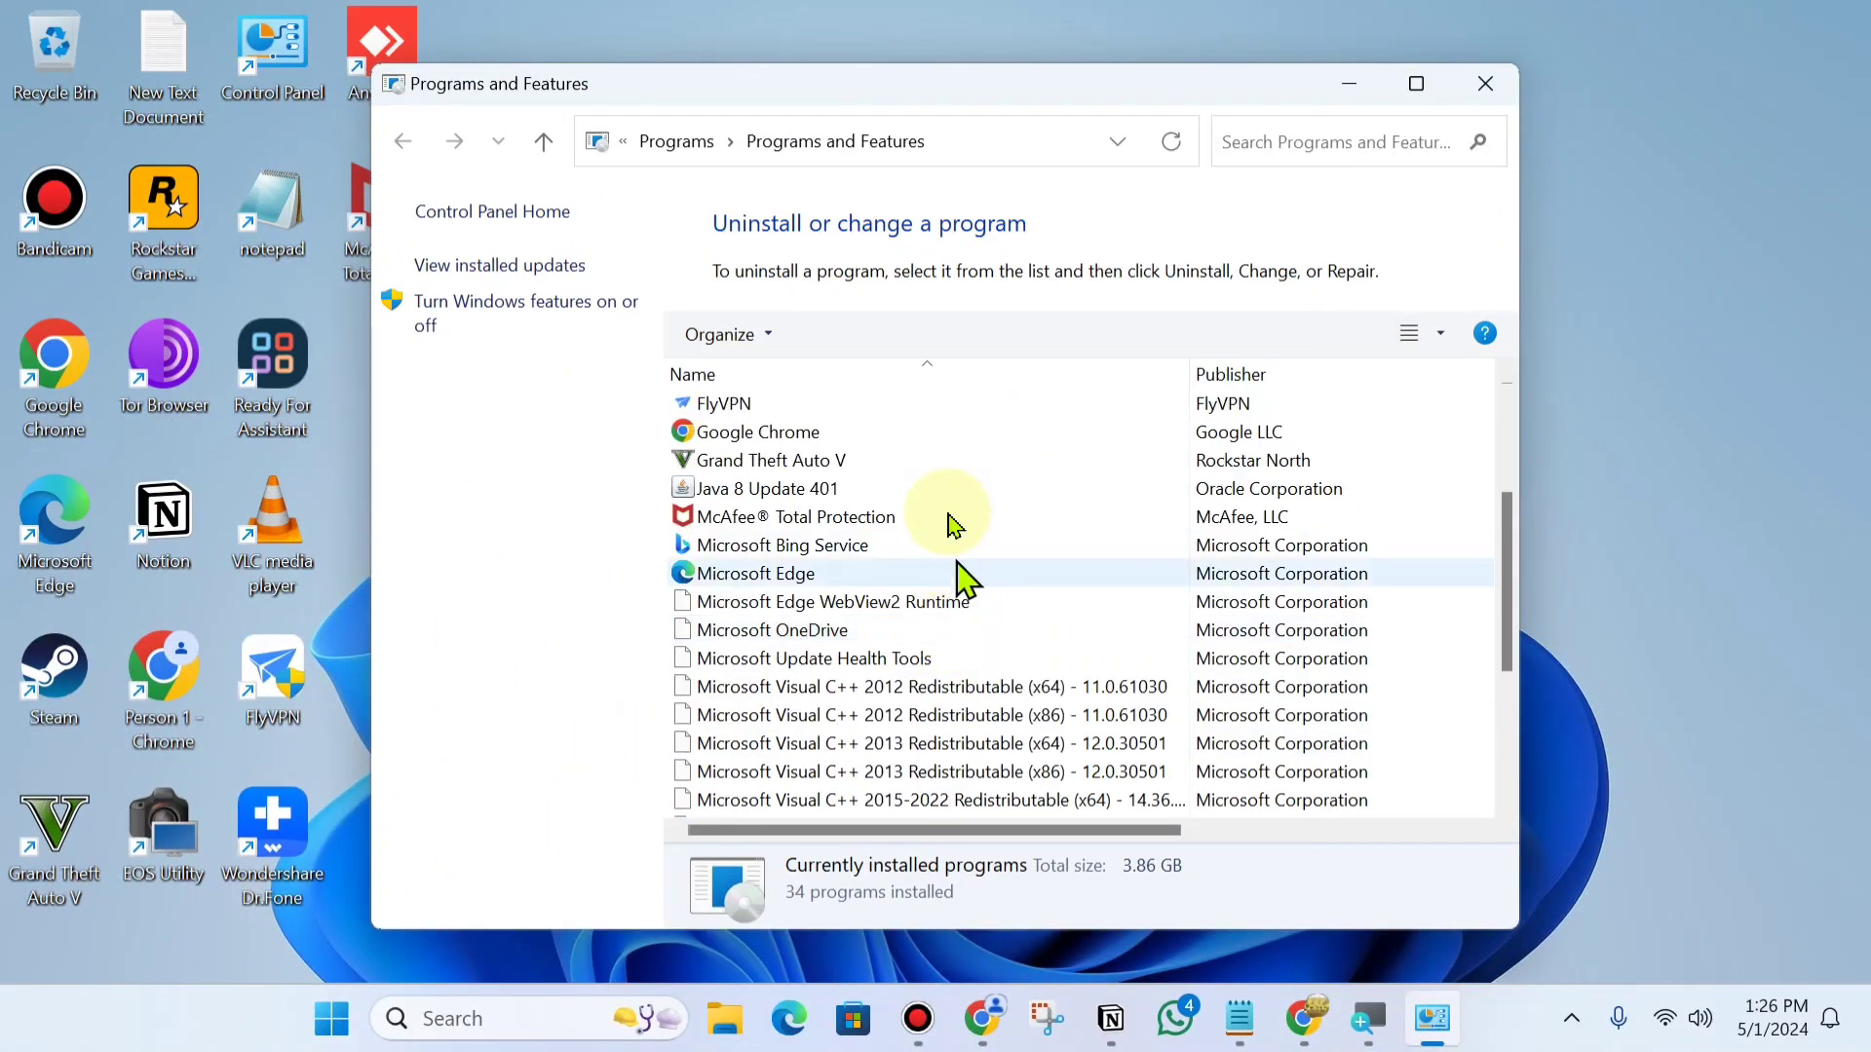
{"action": "scroll", "coordinate": [960, 594], "scroll_direction": "up", "scroll_amount": 4}
{"action": "scroll", "coordinate": [1035, 514], "scroll_direction": "down", "scroll_amount": 3}
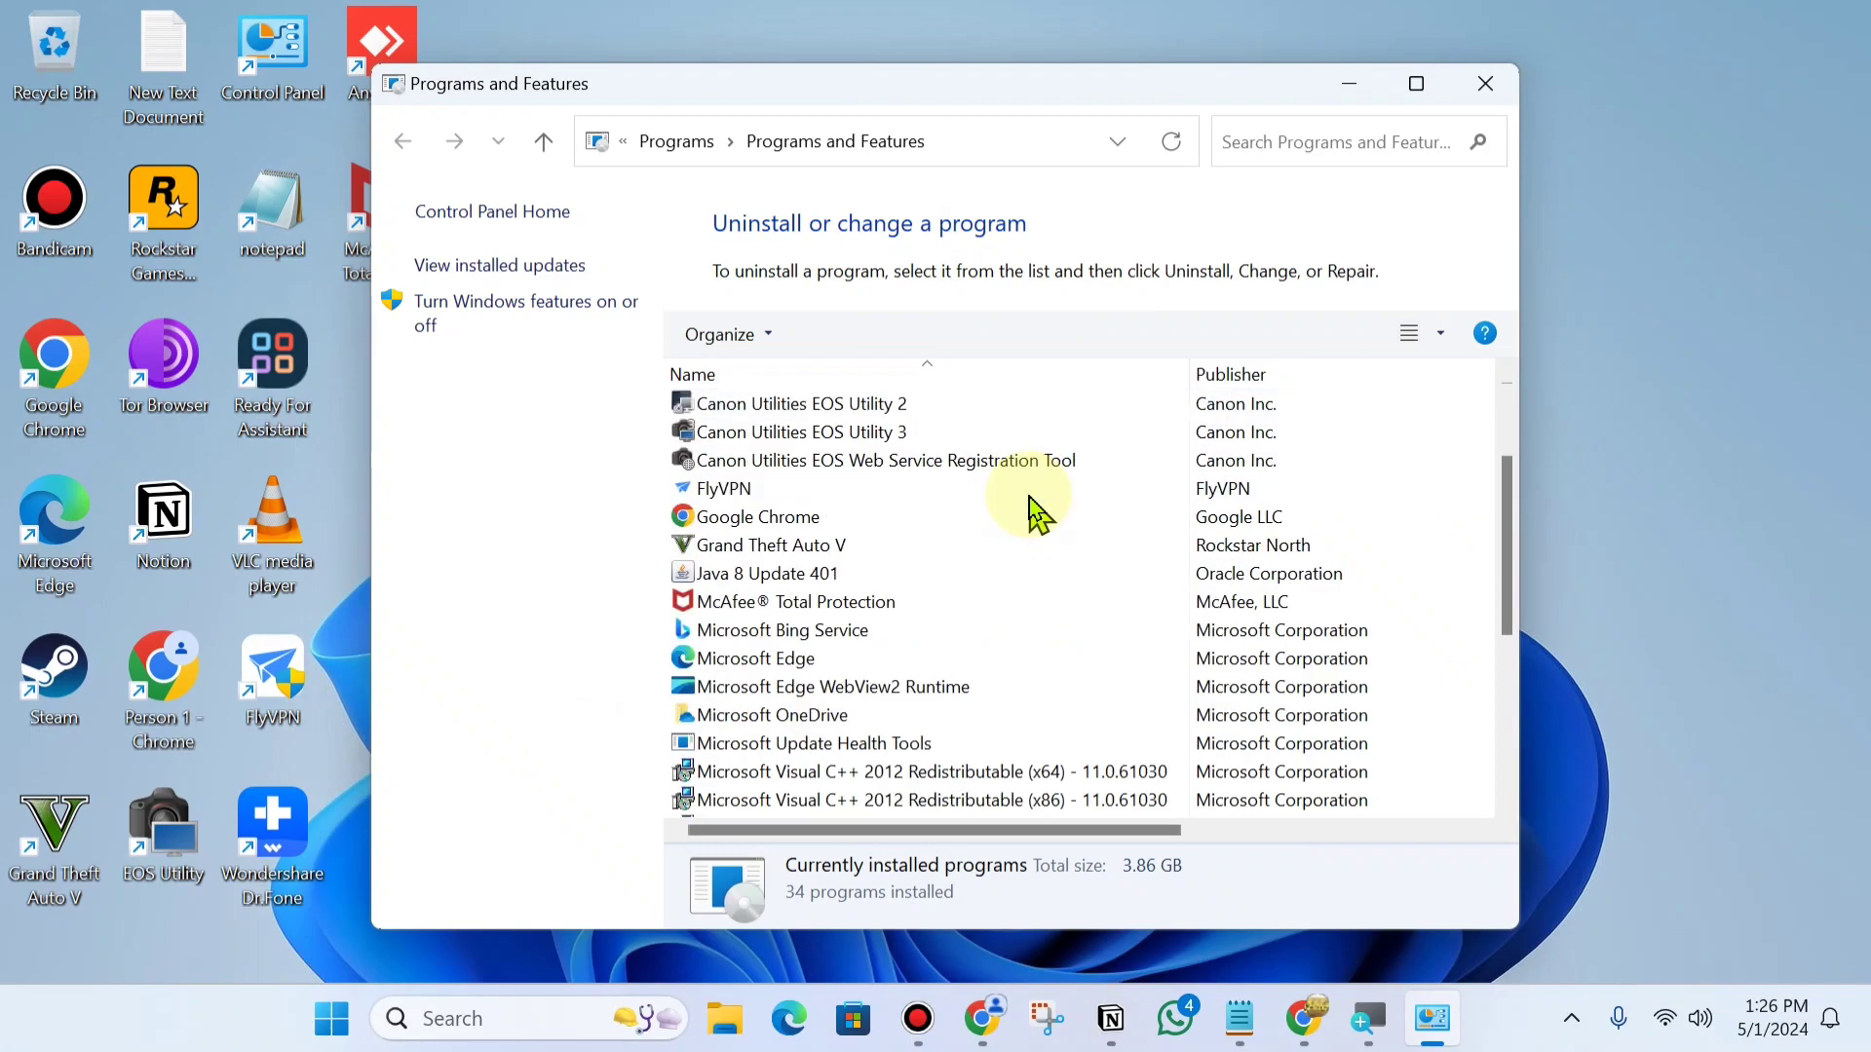
{"action": "left_click", "coordinate": [824, 606]}
{"action": "right_click", "coordinate": [826, 607]}
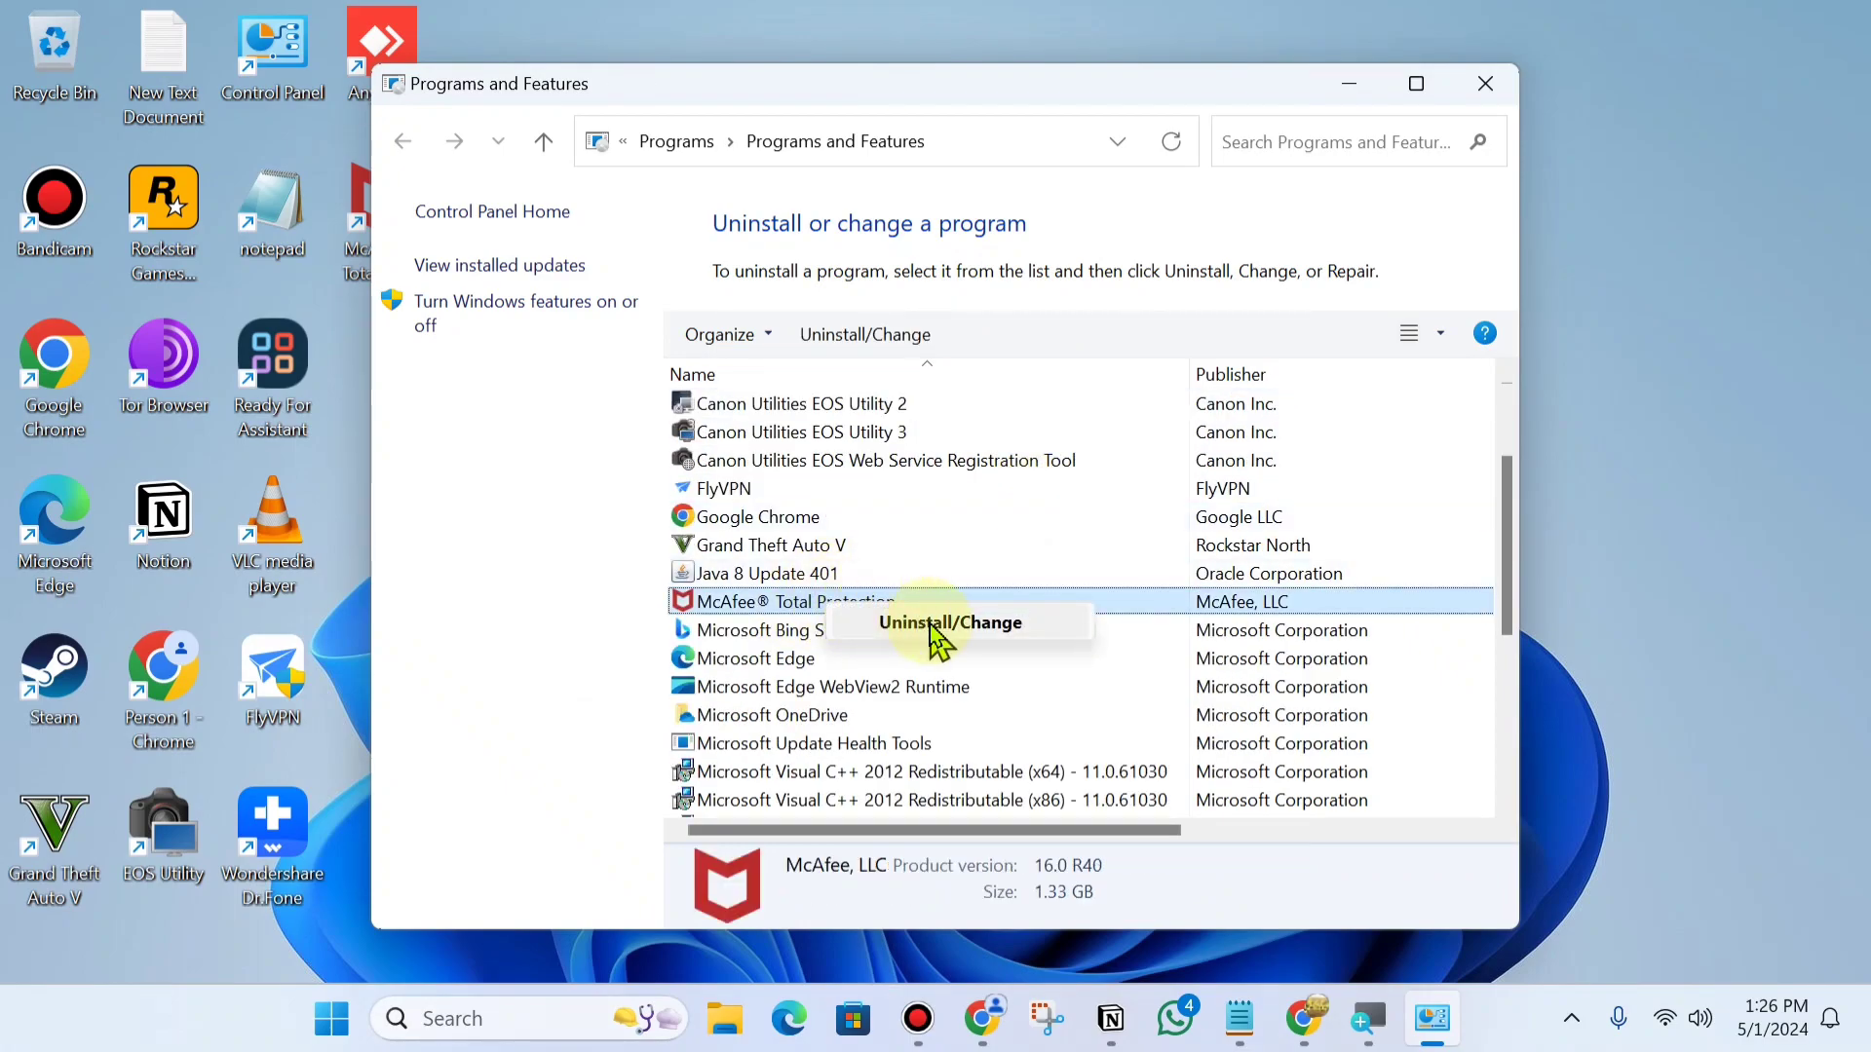
{"action": "left_click", "coordinate": [933, 687]}
Check the installed programs for McAfee entries and start the uninstaller of McAfee Total Protection.
{"action": "scroll", "coordinate": [930, 745], "scroll_direction": "down", "scroll_amount": 5}
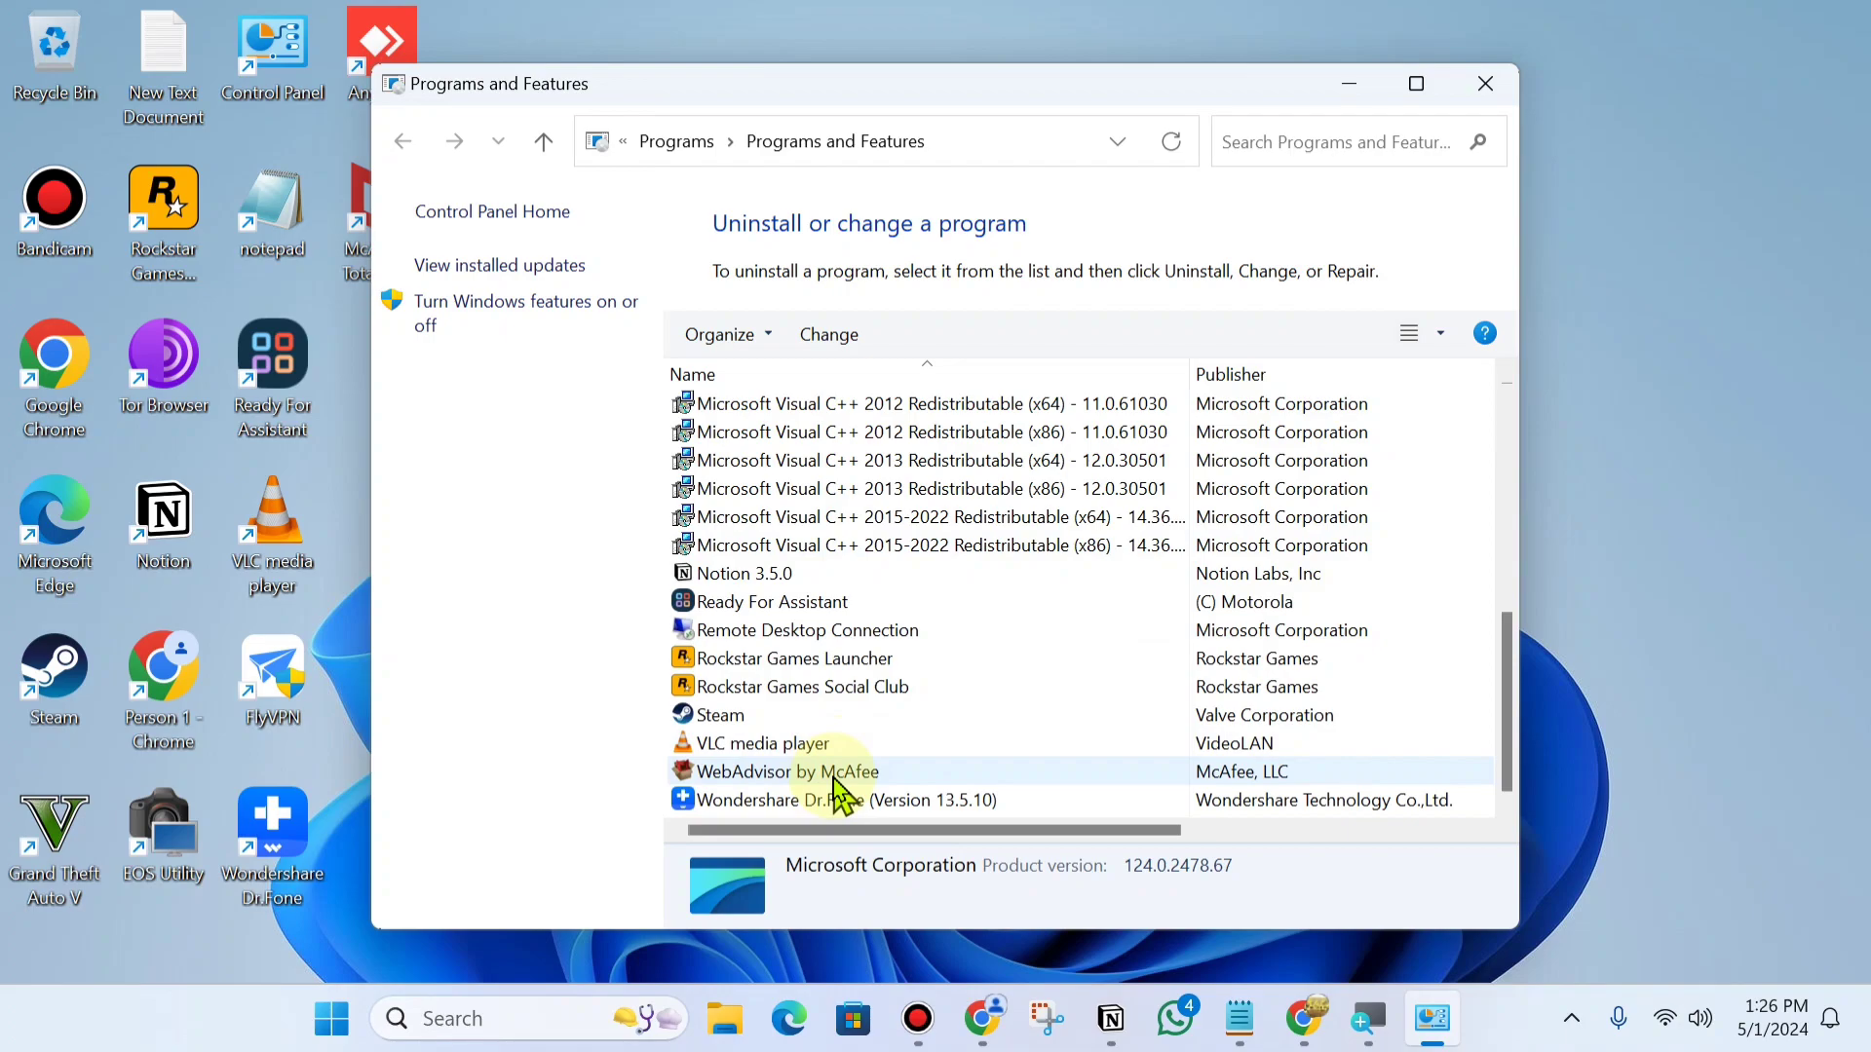
{"action": "scroll", "coordinate": [846, 740], "scroll_direction": "up", "scroll_amount": 6}
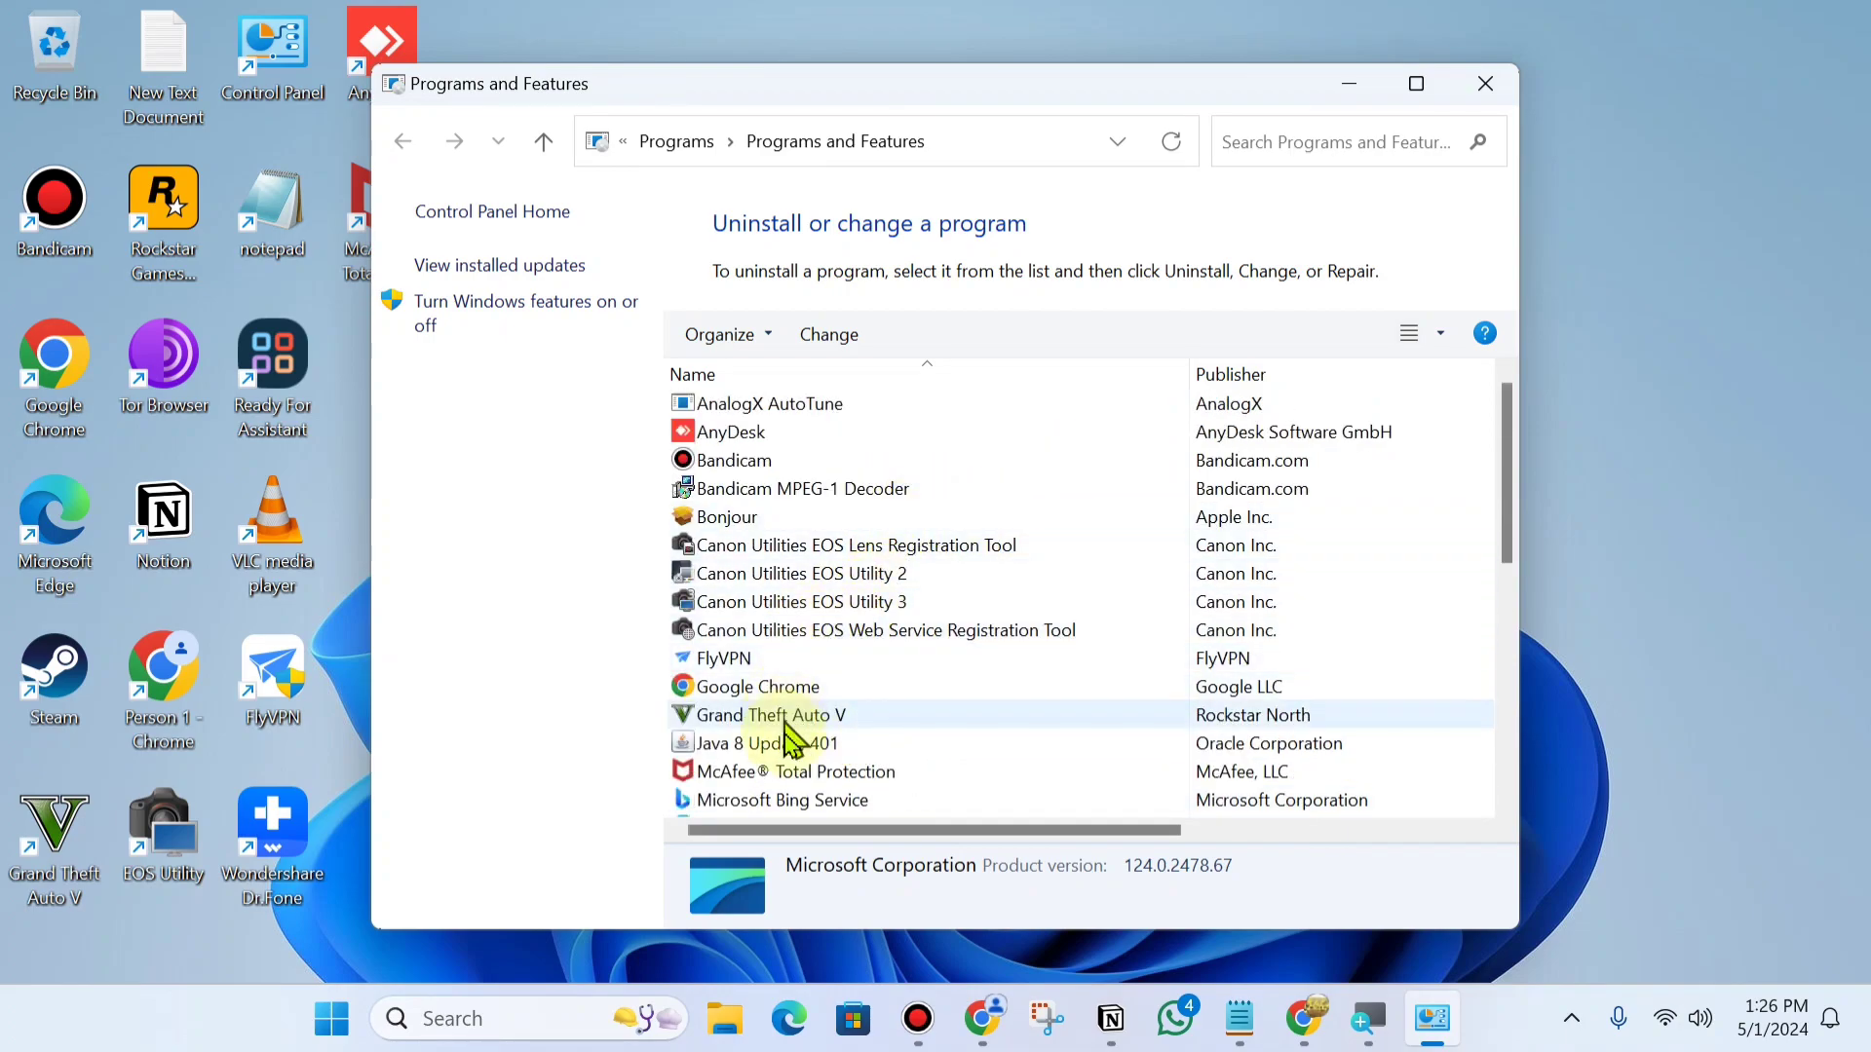
{"action": "double_click", "coordinate": [794, 772]}
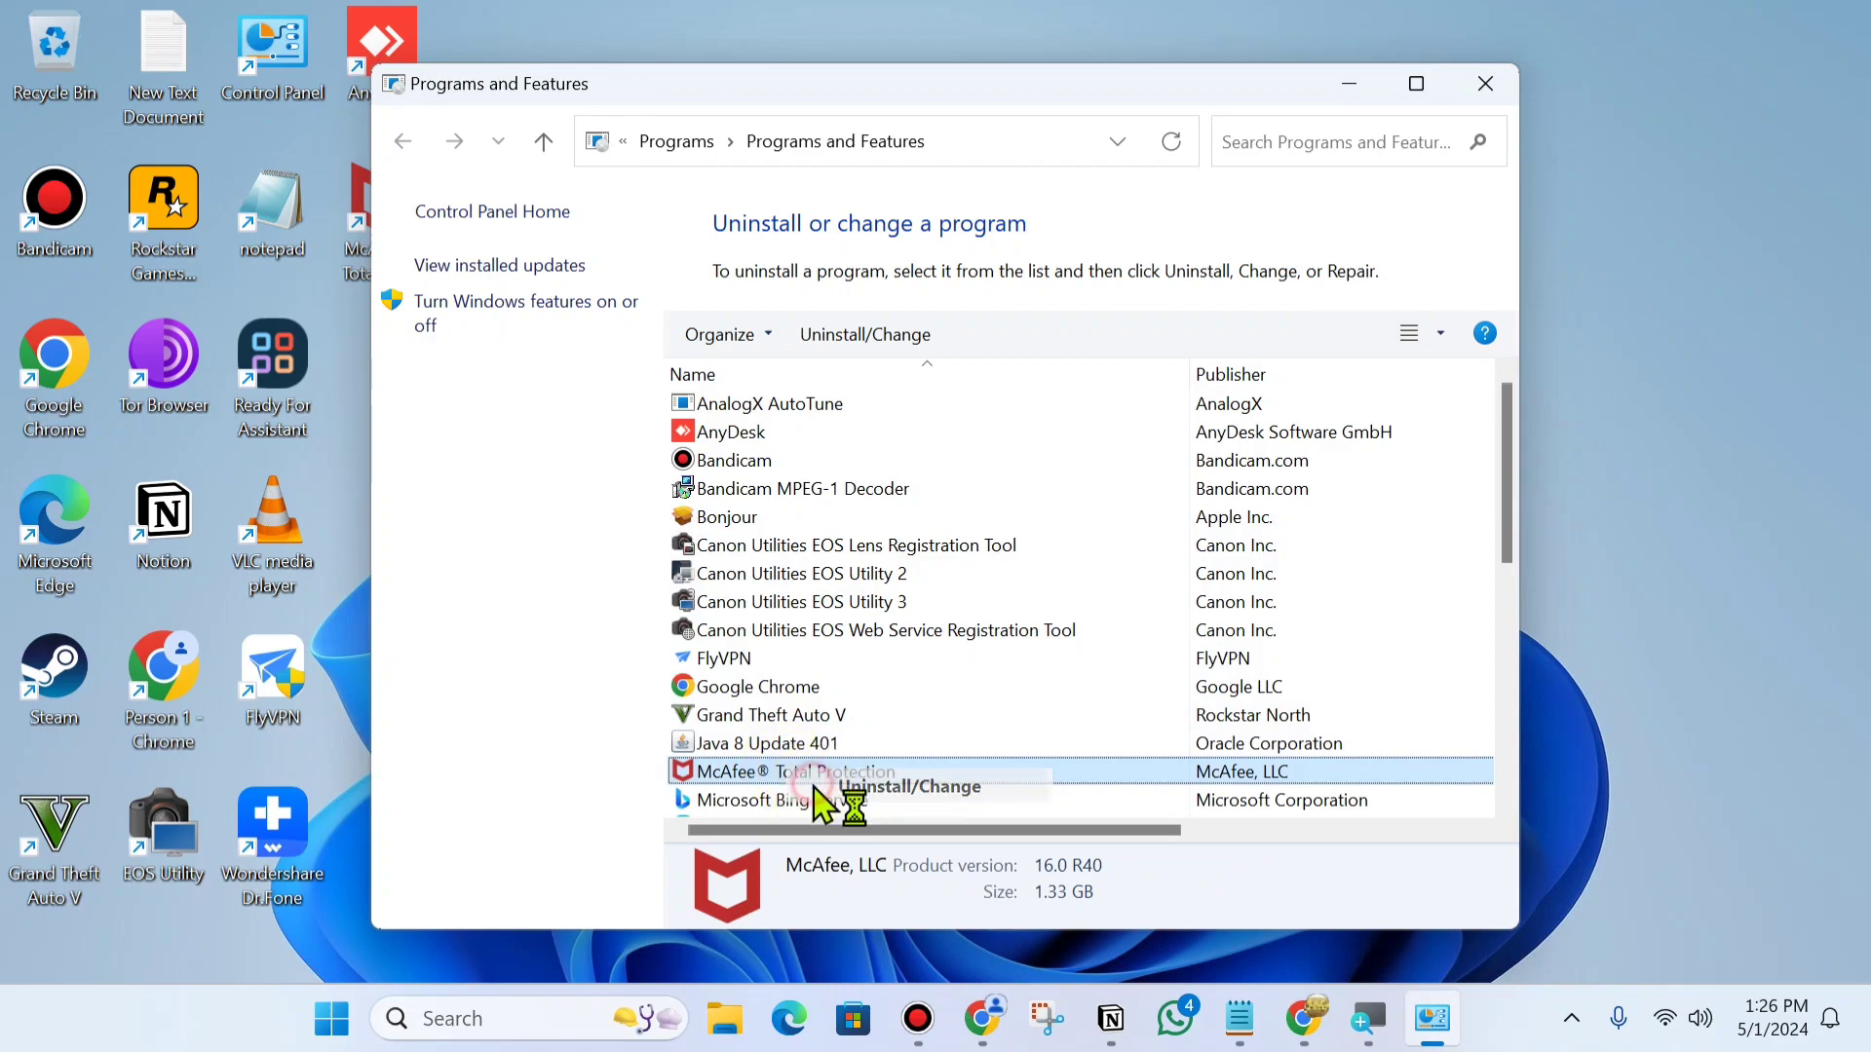